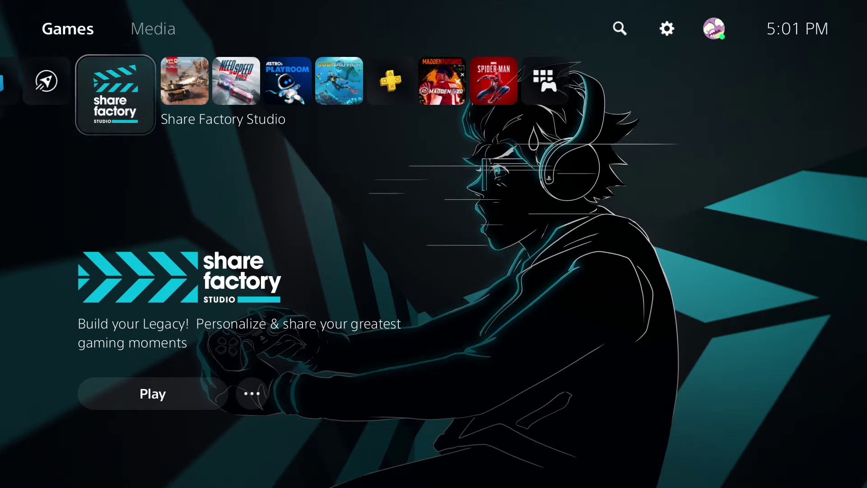
# Step: Open the PlayStation Store and bring up its game search
pyautogui.press('Left')
pyautogui.press('Left')
pyautogui.press('Return')
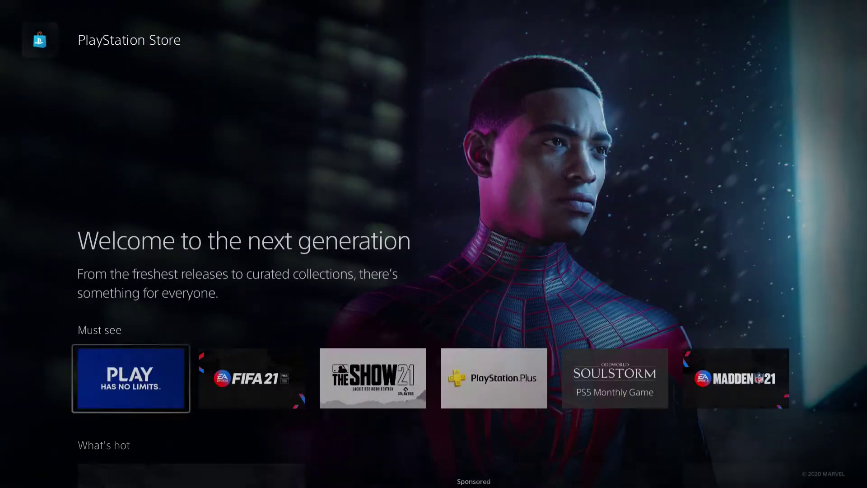
pyautogui.press('Up')
pyautogui.press('Right')
pyautogui.press('Right')
pyautogui.press('Right')
pyautogui.press('Right')
pyautogui.press('Right')
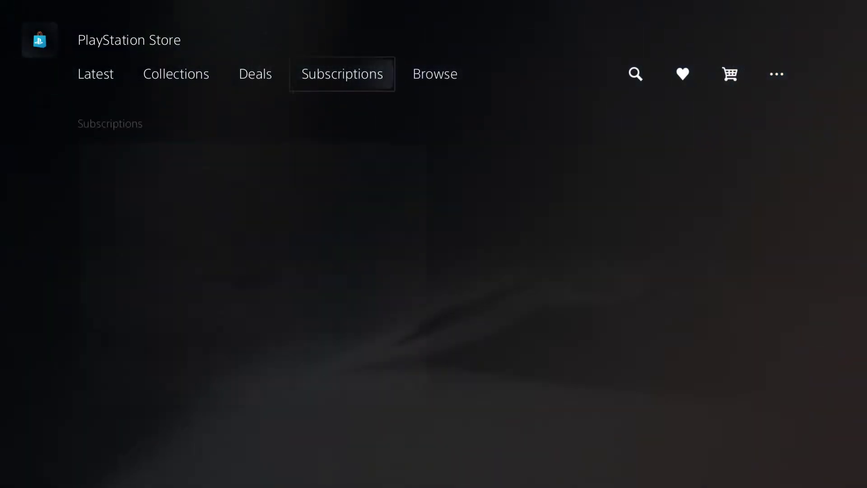
pyautogui.press('Return')
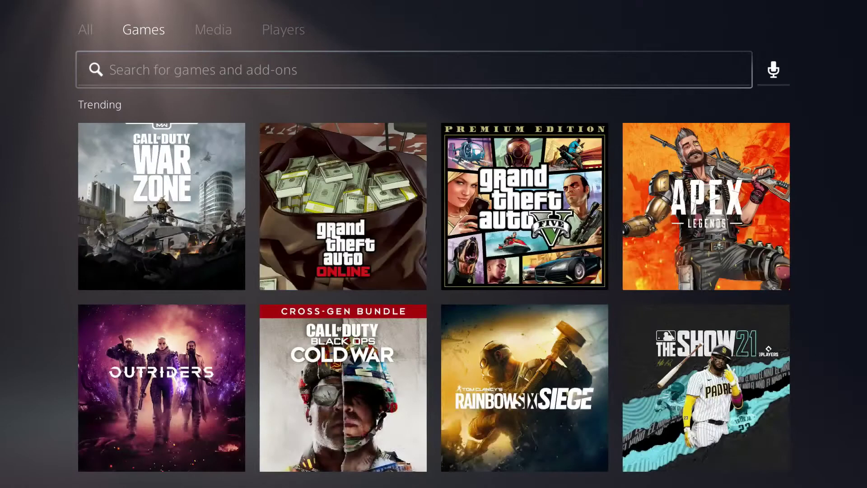
# Step: Enter "Sha" as the search term for games and add-ons
pyautogui.press('Left')
pyautogui.press('Left')
pyautogui.press('Left')
pyautogui.press('Return')
pyautogui.press('Right')
pyautogui.press('Right')
pyautogui.press('Right')
pyautogui.press('Right')
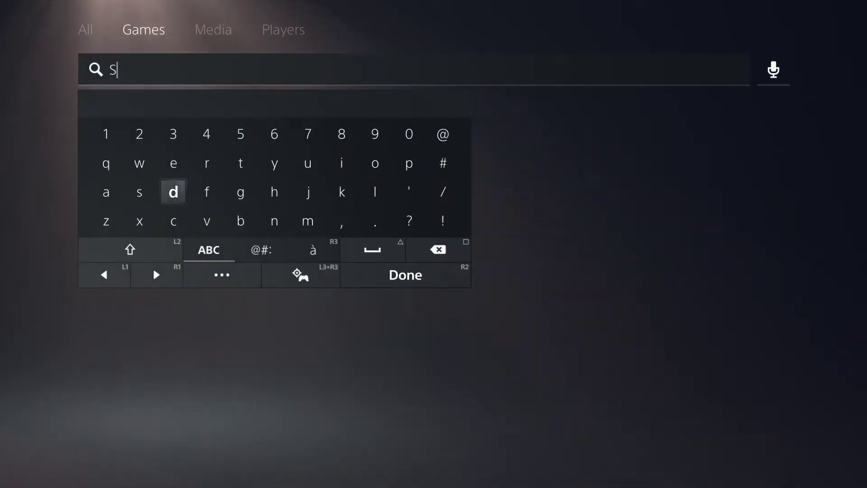
pyautogui.press('Return')
pyautogui.press('Left')
pyautogui.press('Left')
pyautogui.press('Left')
pyautogui.press('Left')
pyautogui.press('Left')
pyautogui.press('Return')
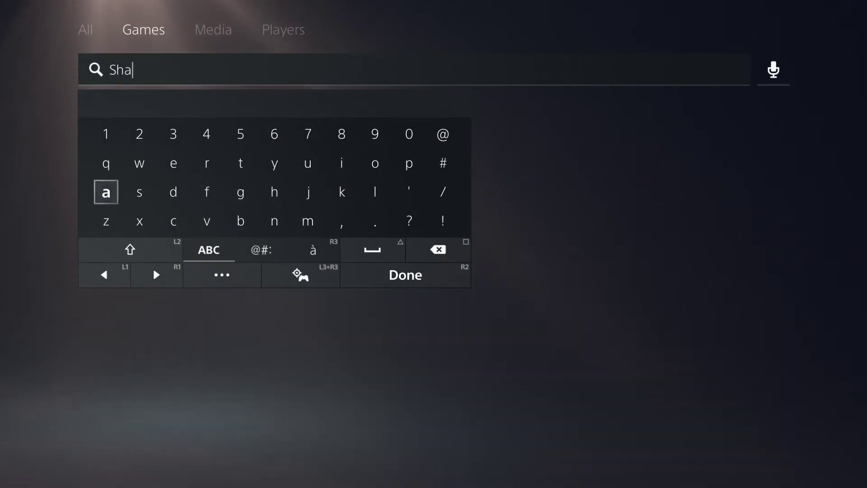
# Step: Open Share Factory Studio from the search results and launch it
pyautogui.press('Down')
pyautogui.press('Down')
pyautogui.press('Down')
pyautogui.press('Down')
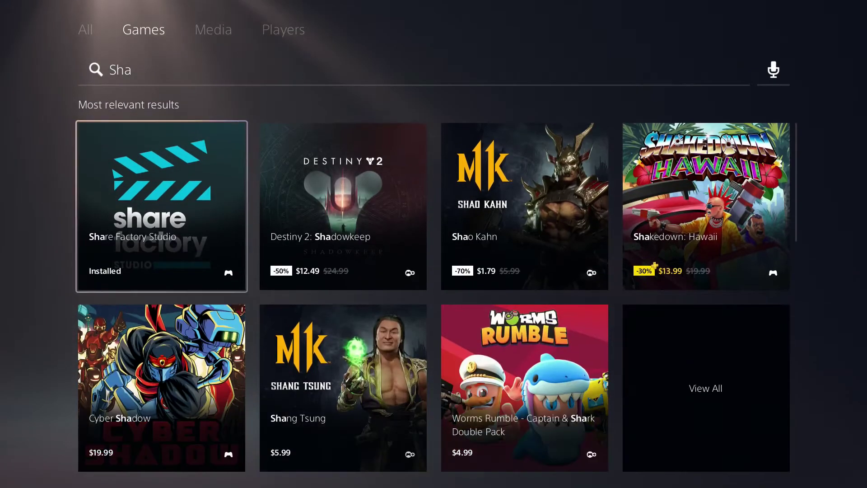
pyautogui.press('Return')
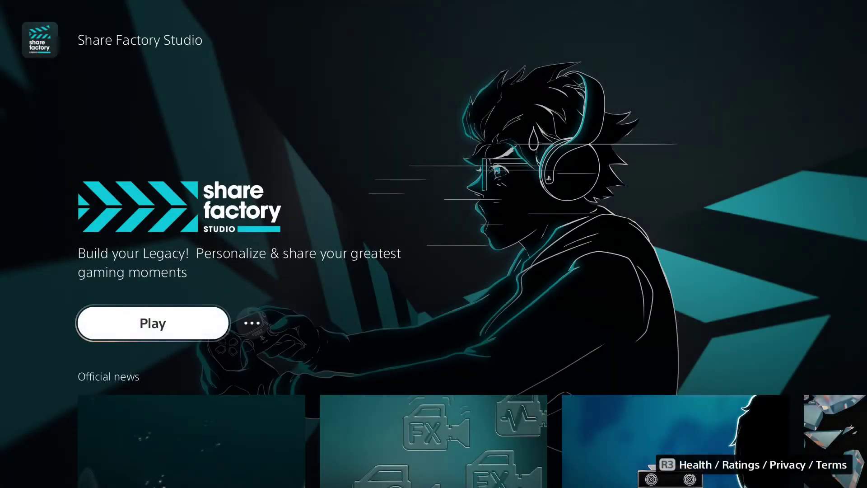
pyautogui.press('Right')
pyautogui.press('Left')
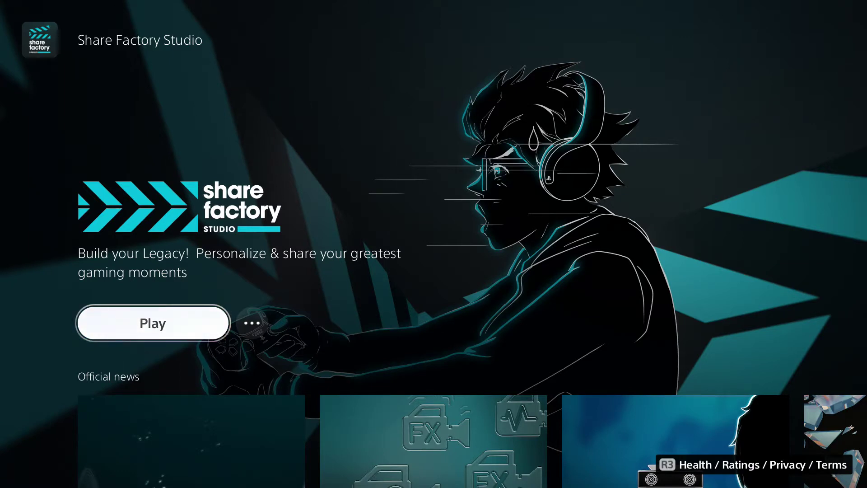
pyautogui.press('Return')
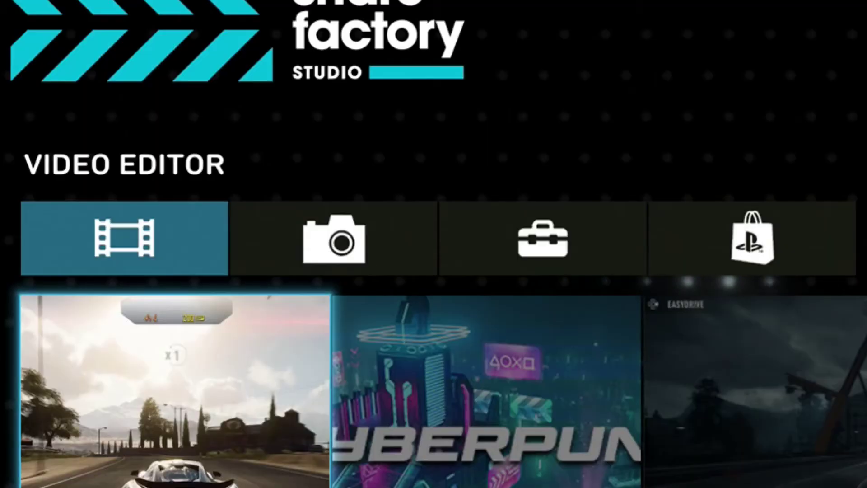
# Step: Look at the Store section for creator packs in the Share Factory Studio main menu
pyautogui.press('Up')
pyautogui.press('Right')
pyautogui.press('Right')
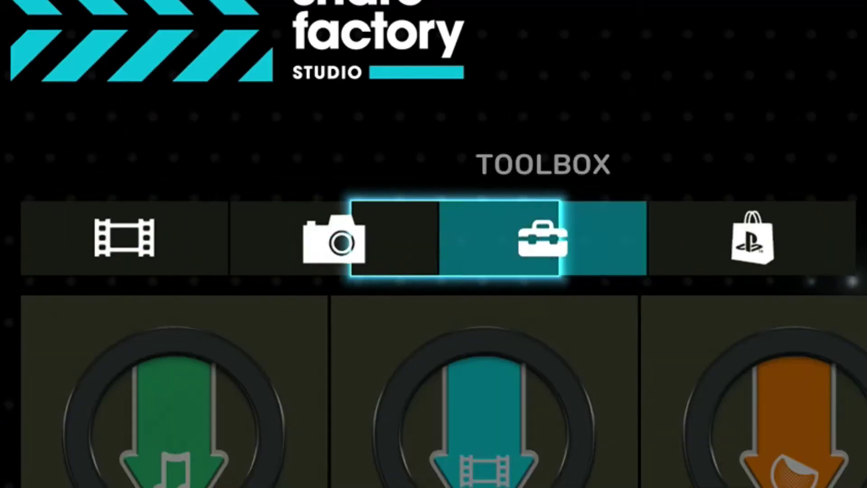
pyautogui.press('Right')
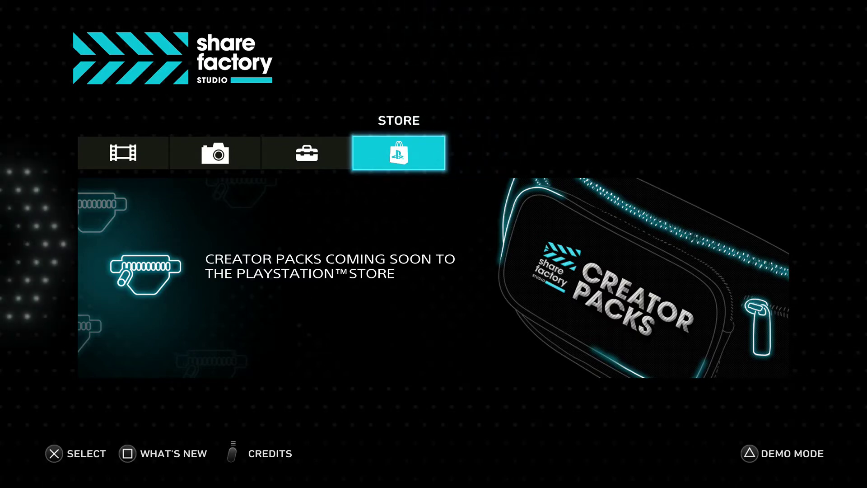
# Step: Examine the Toolbox options for importing music, videos, images and sound FX
pyautogui.press('Left')
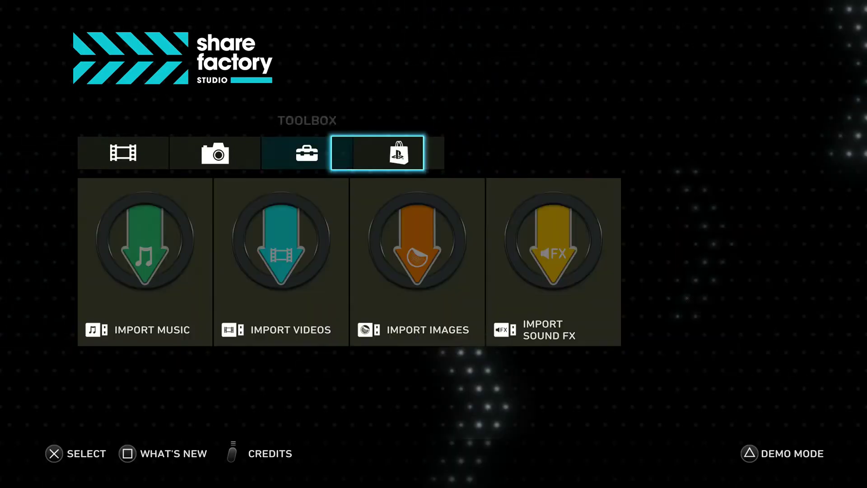
pyautogui.press('Down')
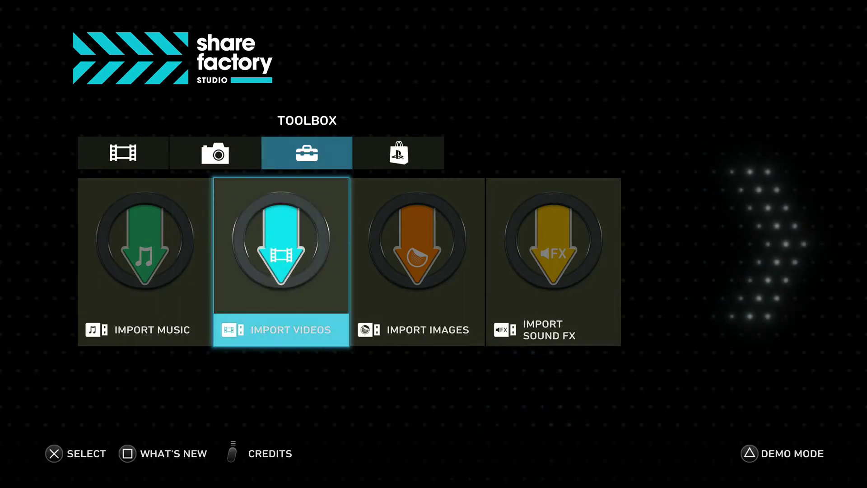
pyautogui.press('Left')
pyautogui.press('Right')
pyautogui.press('Right')
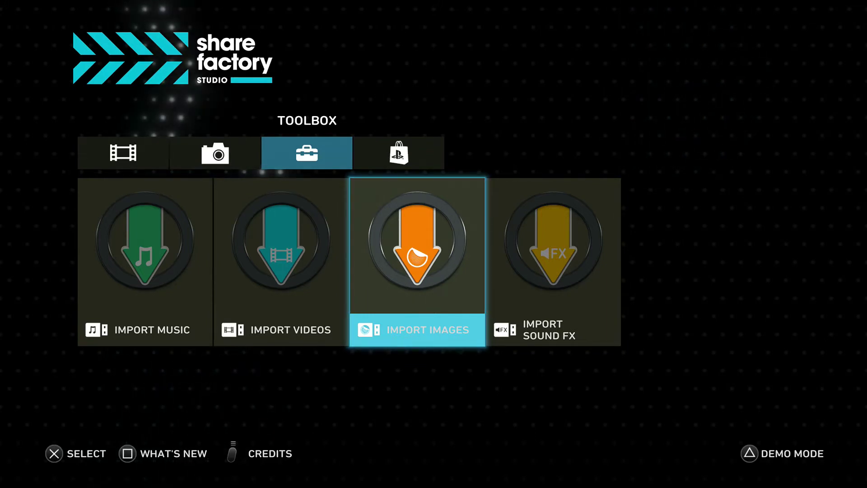
pyautogui.press('Left')
pyautogui.press('Left')
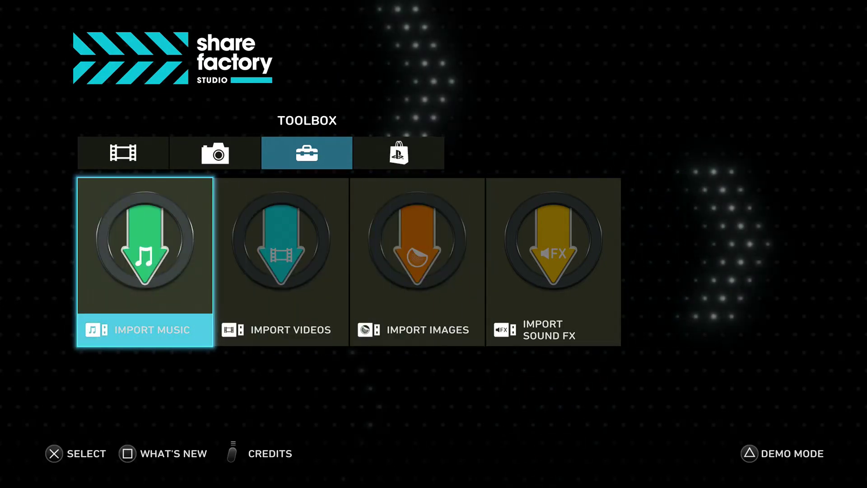
pyautogui.press('Right')
pyautogui.press('Right')
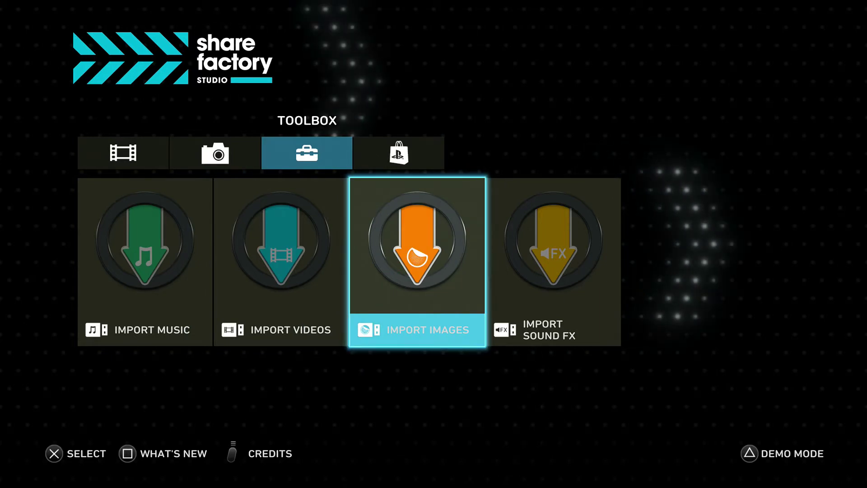
pyautogui.press('Left')
pyautogui.press('Up')
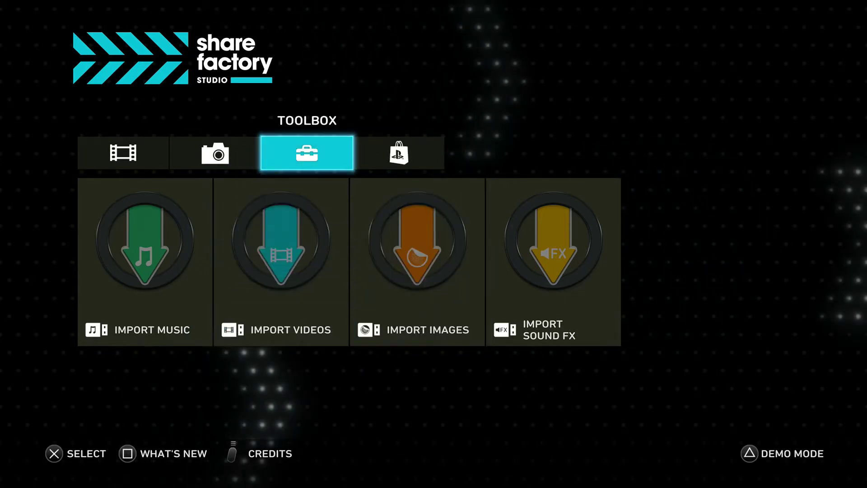
# Step: Examine the Photo Editor's options for new, saved and last projects
pyautogui.press('Left')
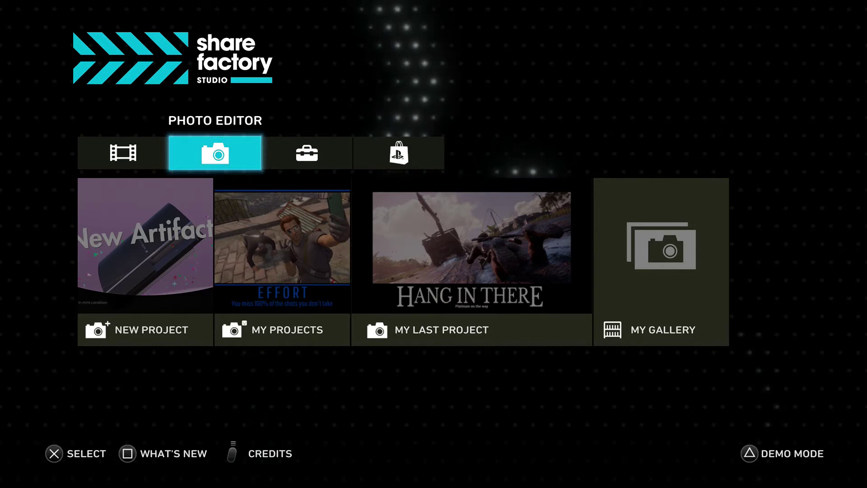
pyautogui.press('Down')
pyautogui.press('Right')
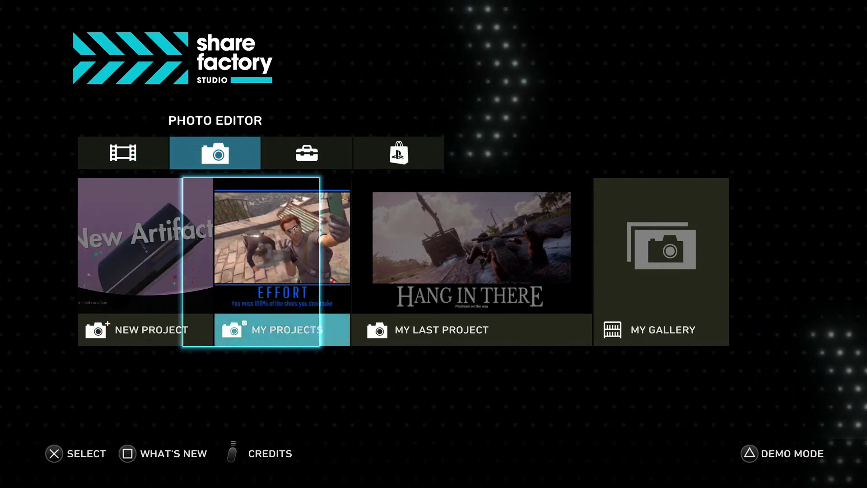
pyautogui.press('Right')
pyautogui.press('Left')
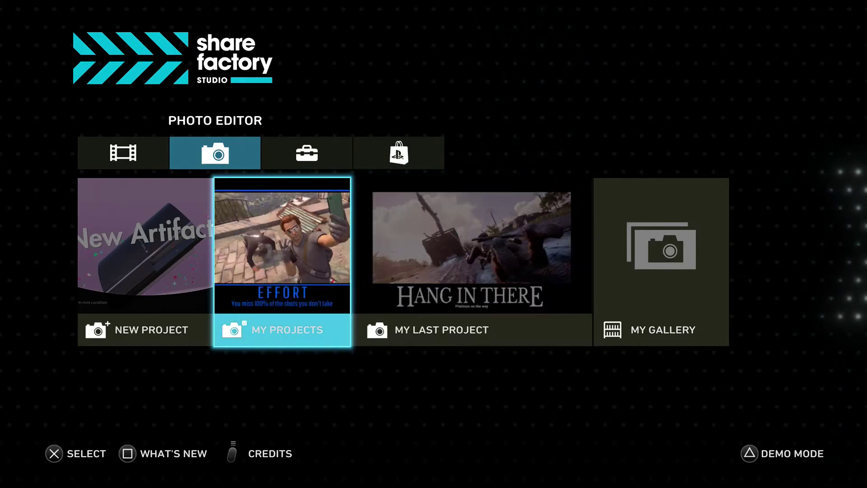
pyautogui.press('Left')
pyautogui.press('Right')
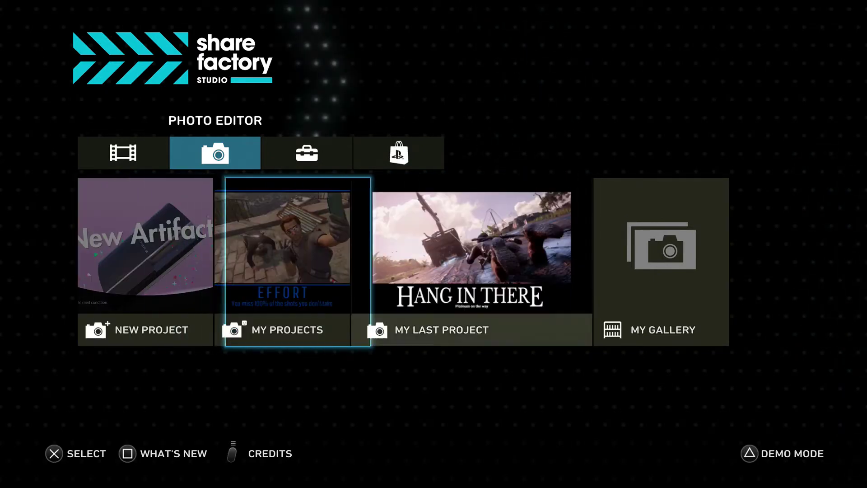
pyautogui.press('Right')
# Step: Examine the Video Editor's project options and gallery, ending on the new project option
pyautogui.press('Up')
pyautogui.press('Left')
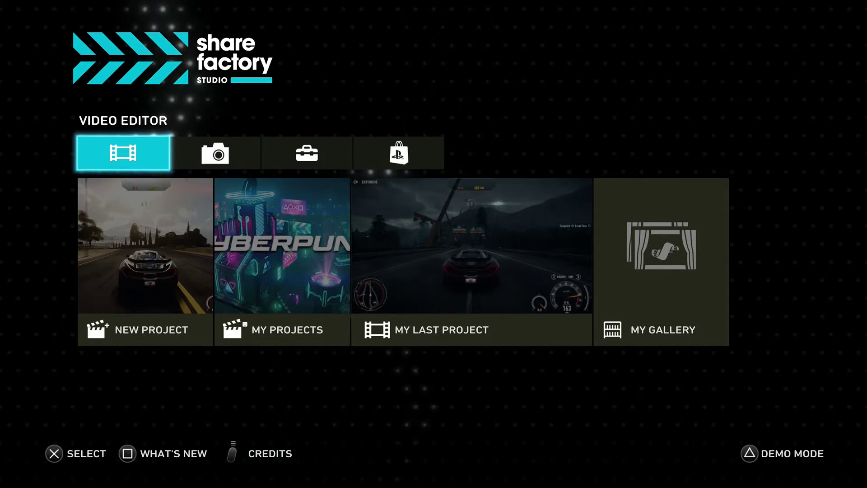
pyautogui.press('Down')
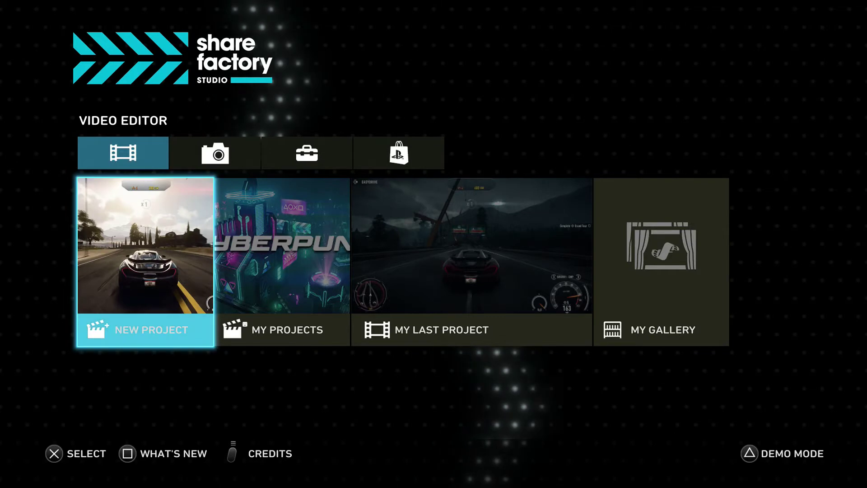
pyautogui.press('Right')
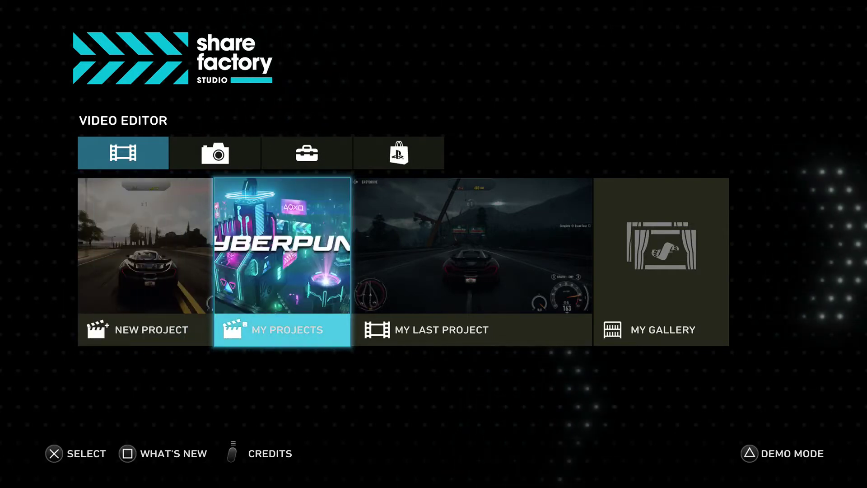
pyautogui.press('Right')
pyautogui.press('Right')
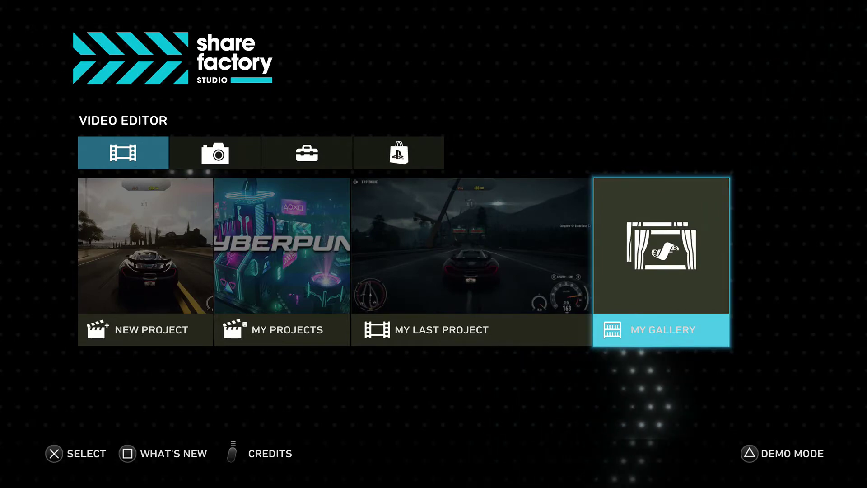
pyautogui.press('Left')
pyautogui.press('Left')
pyautogui.press('Left')
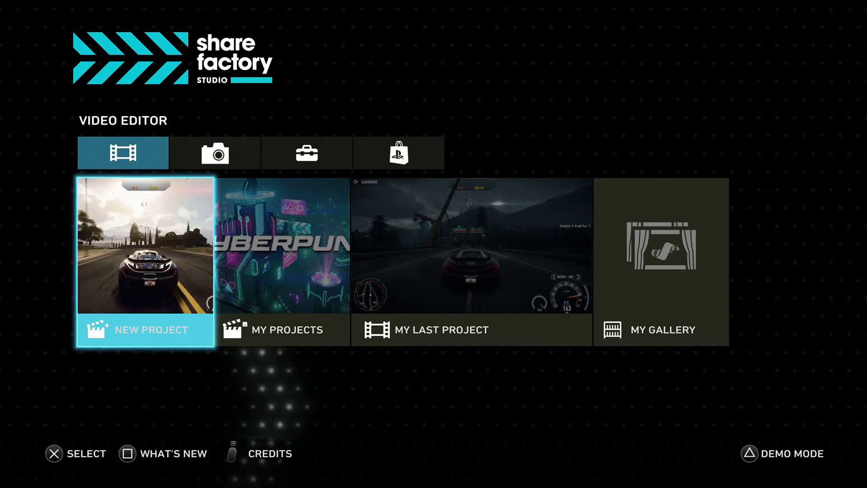
# Step: Start a new video project with the Breaking News creator pack
pyautogui.press('Return')
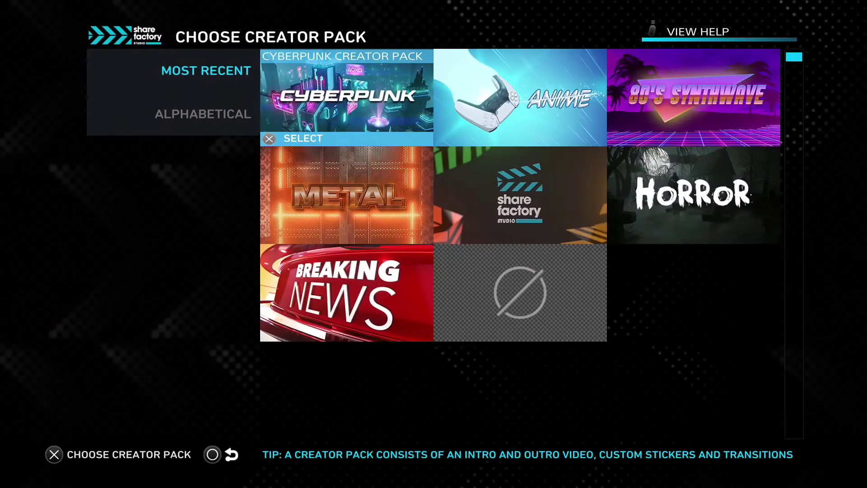
pyautogui.press('Right')
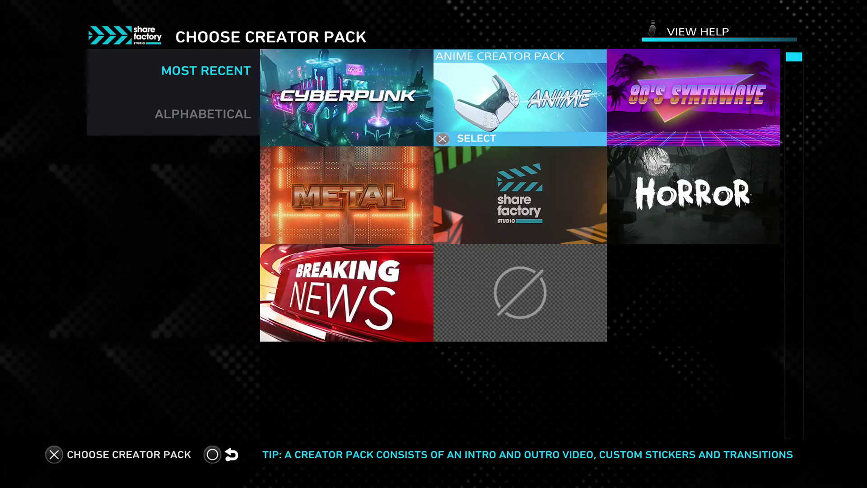
pyautogui.press('Left')
pyautogui.press('Right')
pyautogui.press('Right')
pyautogui.press('Down')
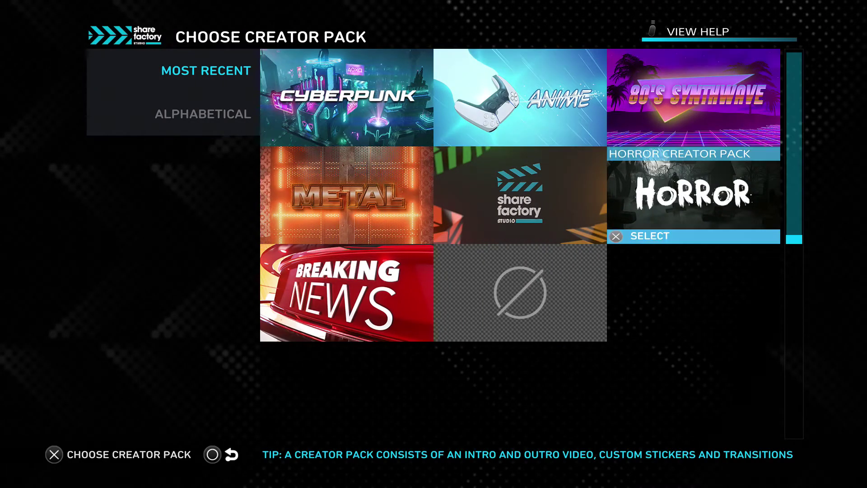
pyautogui.press('Left')
pyautogui.press('Left')
pyautogui.press('Down')
pyautogui.press('Right')
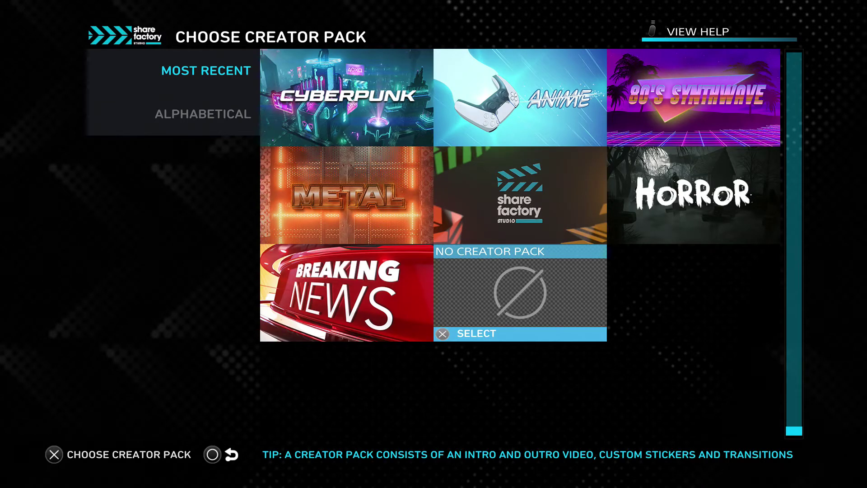
pyautogui.press('Left')
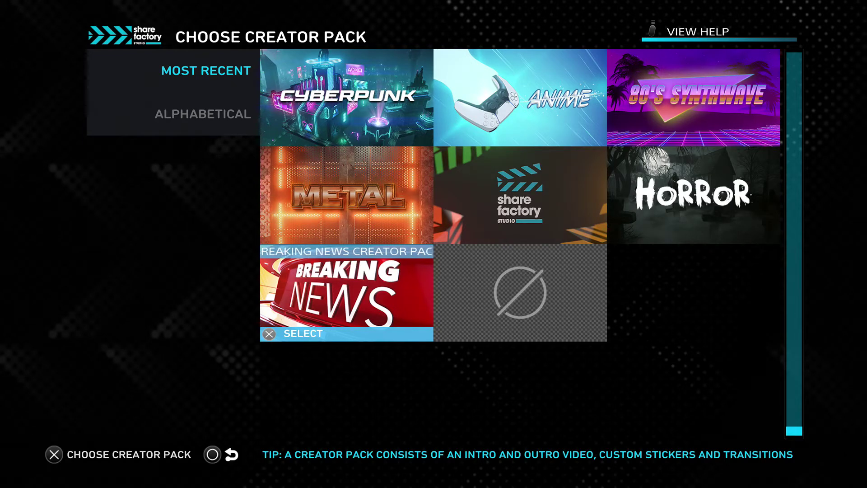
pyautogui.press('Return')
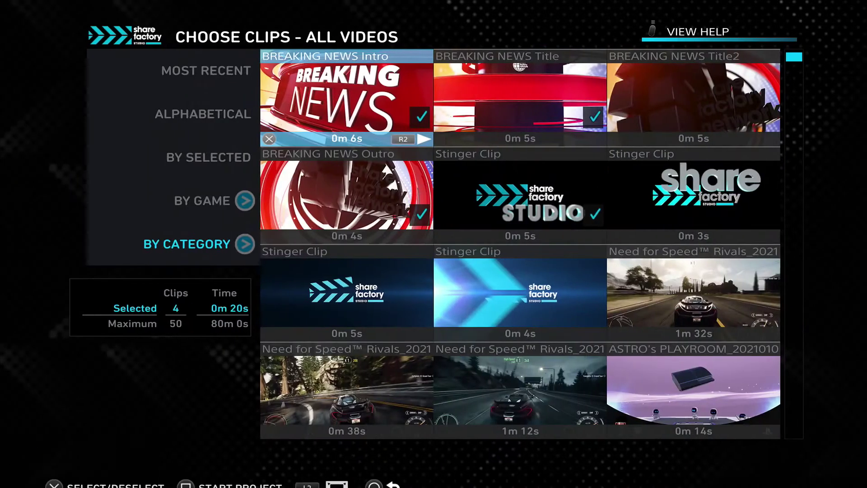
# Step: Examine the clip filters by game and category and the Breaking News title clips available for the project
pyautogui.press('Left')
pyautogui.press('Up')
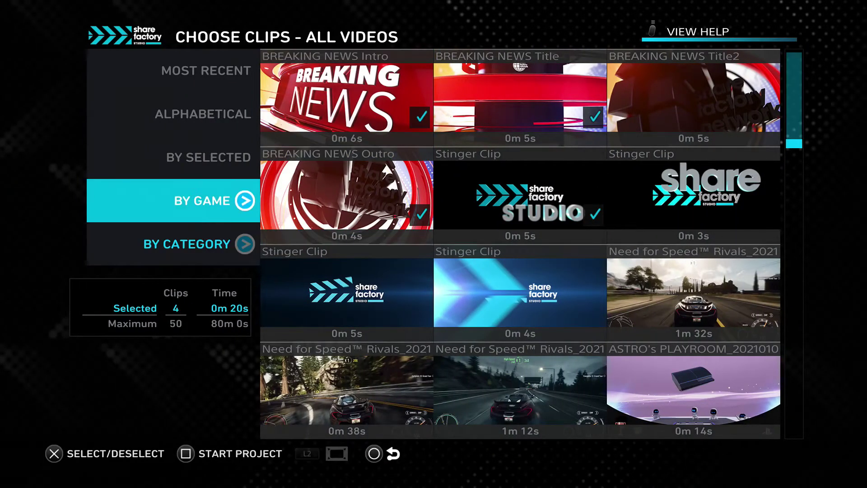
pyautogui.press('Right')
pyautogui.press('Right')
pyautogui.press('Right')
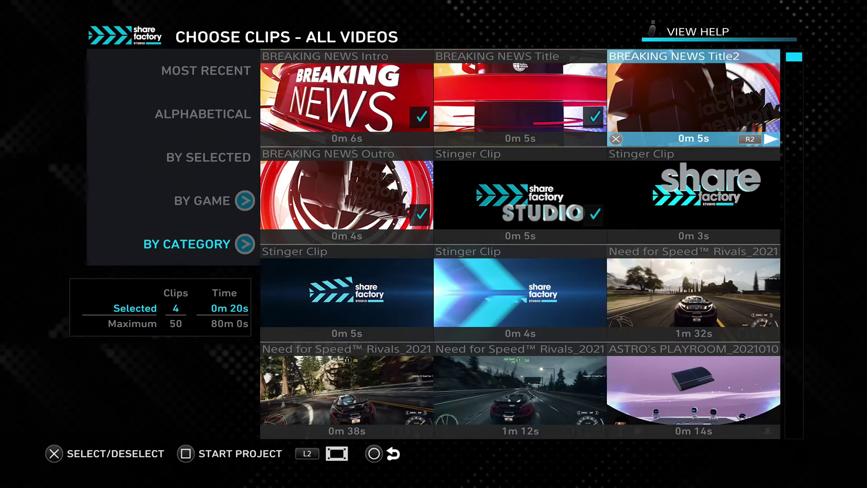
pyautogui.press('Left')
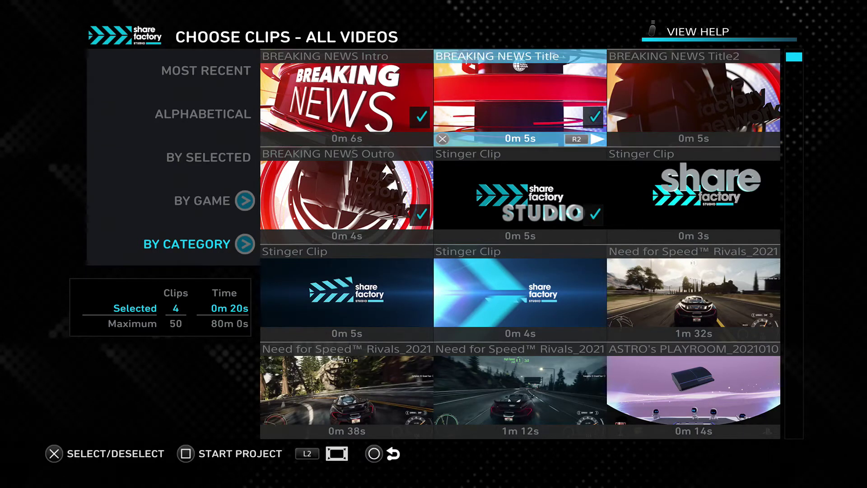
pyautogui.press('Left')
pyautogui.press('Left')
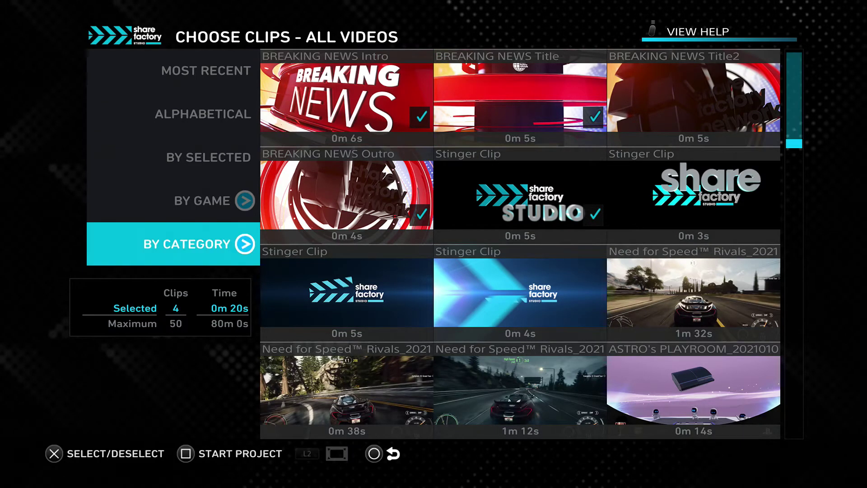
pyautogui.press('Right')
pyautogui.press('Up')
pyautogui.press('Right')
pyautogui.press('Right')
pyautogui.press('Left')
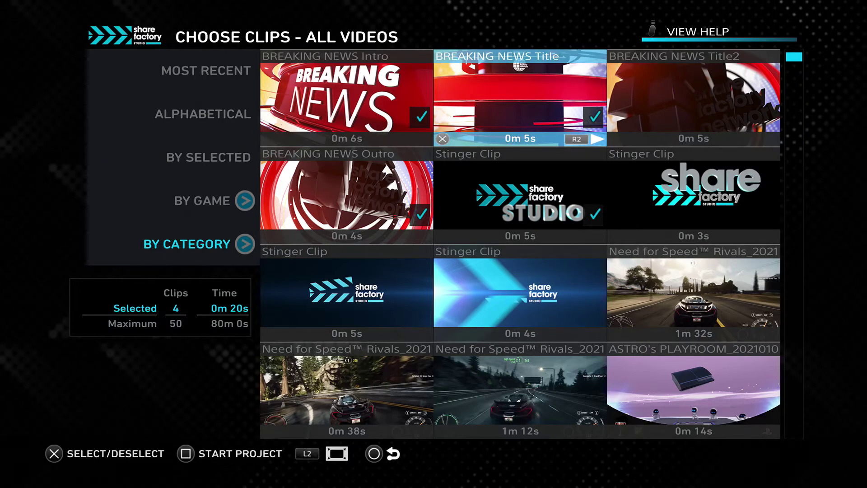
# Step: Deselect the BREAKING NEWS Title clip and the Share Factory Studio stinger clip, keeping the Intro and Outro selected
pyautogui.press('Right')
pyautogui.press('Left')
pyautogui.press('Return')
pyautogui.press('Down')
pyautogui.press('Left')
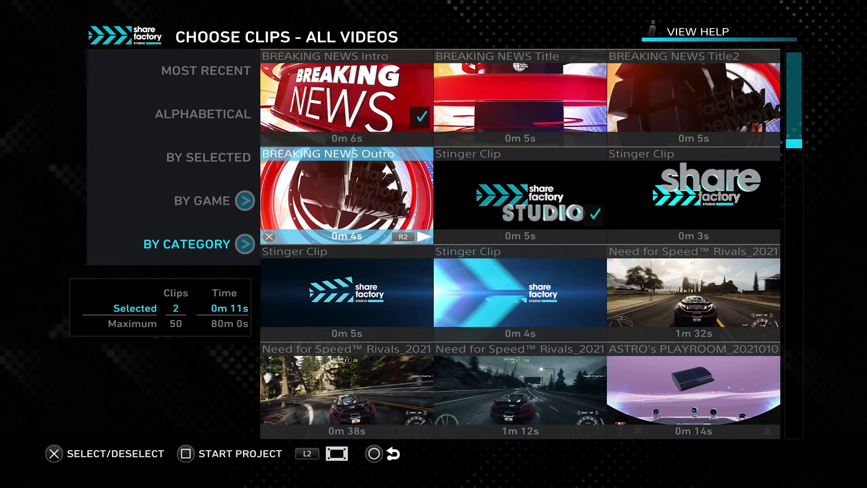
pyautogui.press('Return')
pyautogui.press('Right')
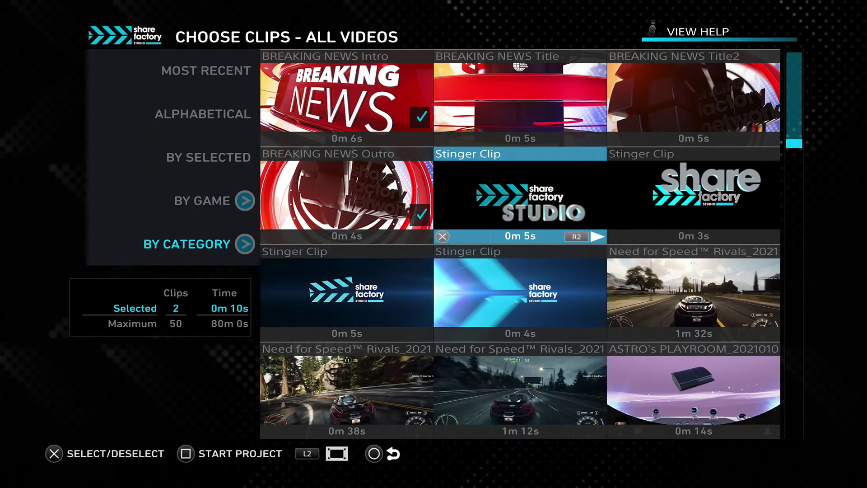
# Step: Add the 1m 32s and 1m 12s Need for Speed Rivals clips to the project selection, in that order
pyautogui.press('Down')
pyautogui.press('Down')
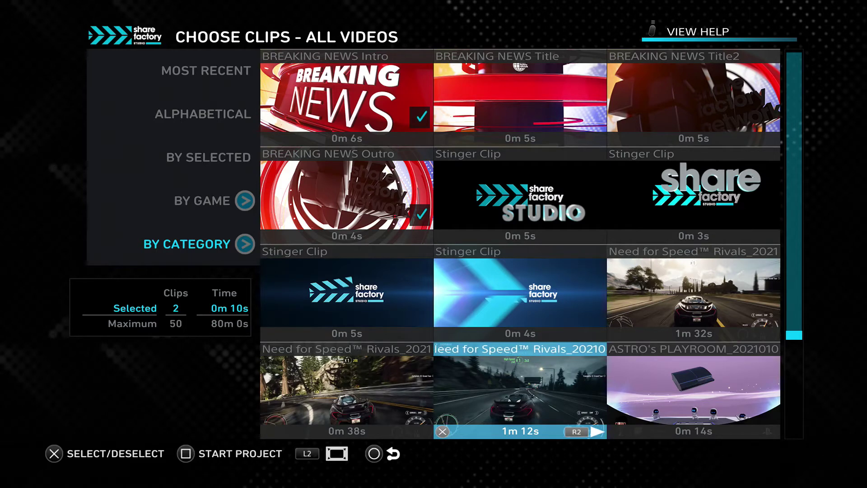
pyautogui.press('Right')
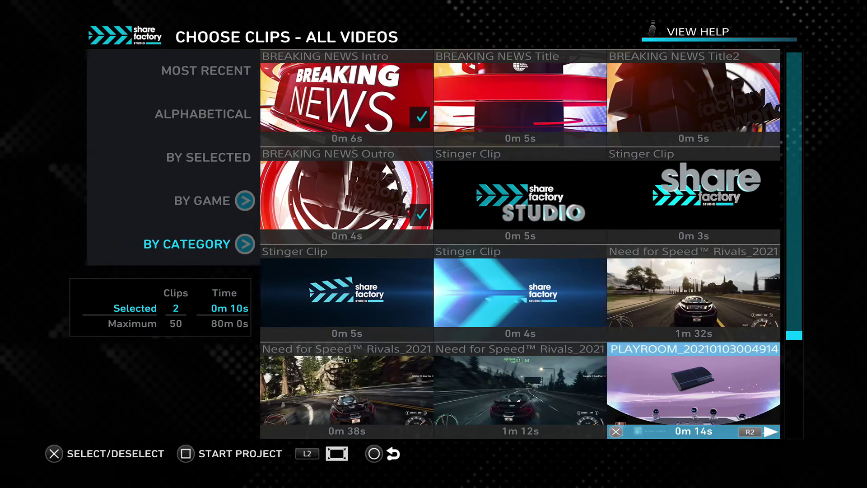
pyautogui.press('Up')
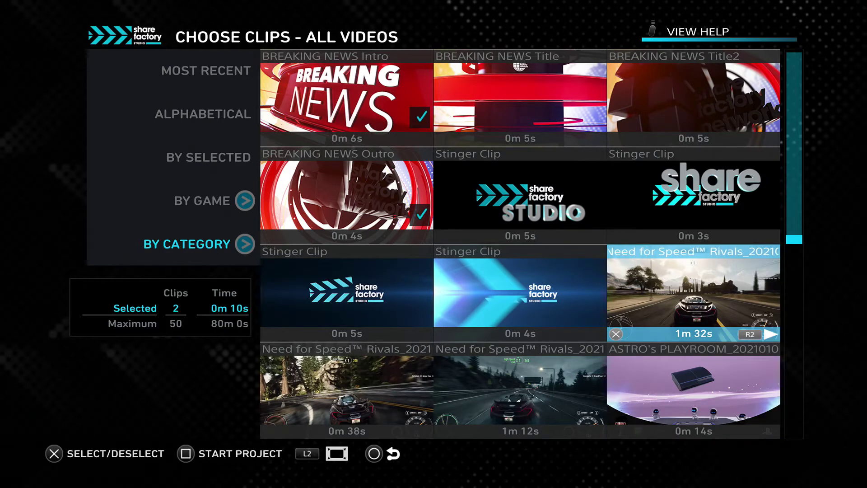
pyautogui.press('Return')
pyautogui.press('Down')
pyautogui.press('Left')
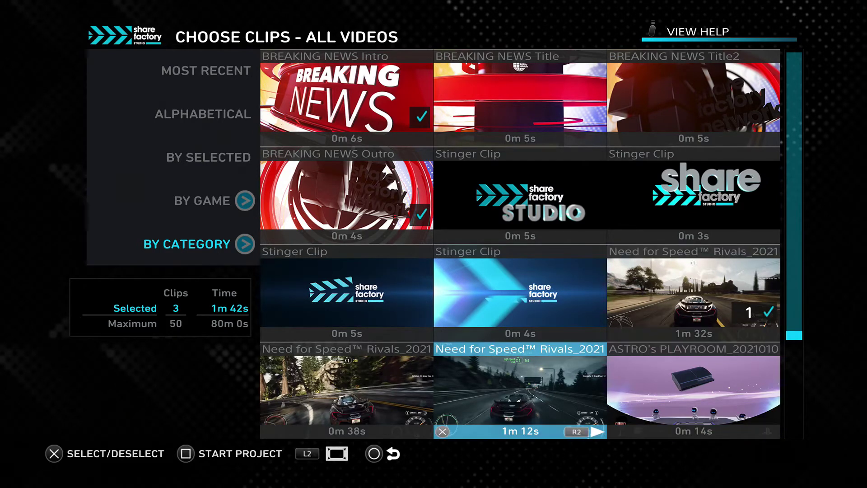
pyautogui.press('Return')
pyautogui.press('Right')
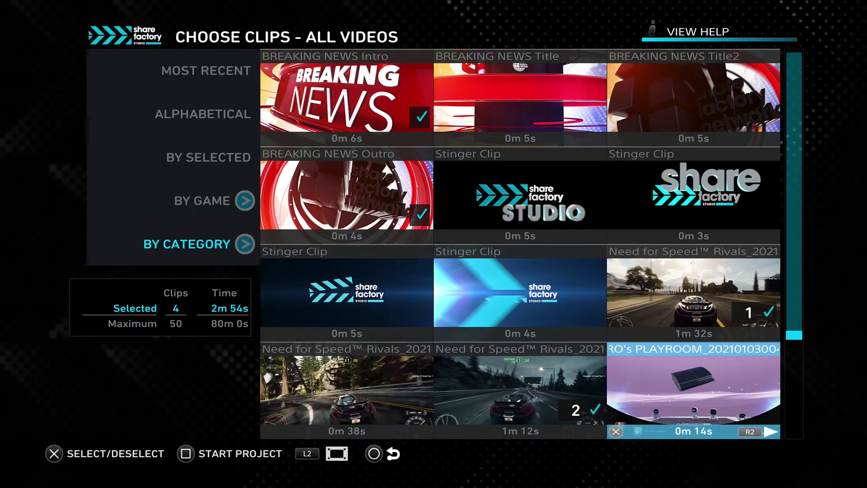
# Step: Start the project with the selected clips, keeping the name BREAKING NEWS
pyautogui.press('Up')
pyautogui.press('Up')
pyautogui.press('Down')
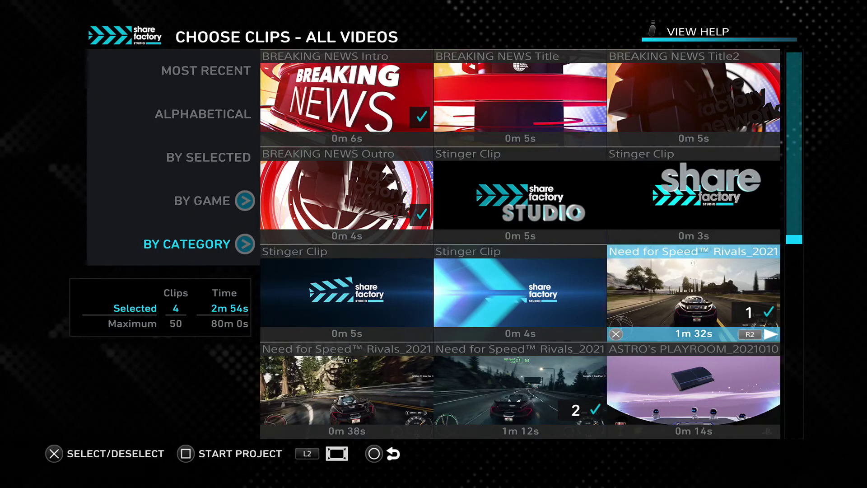
pyautogui.press('Return')
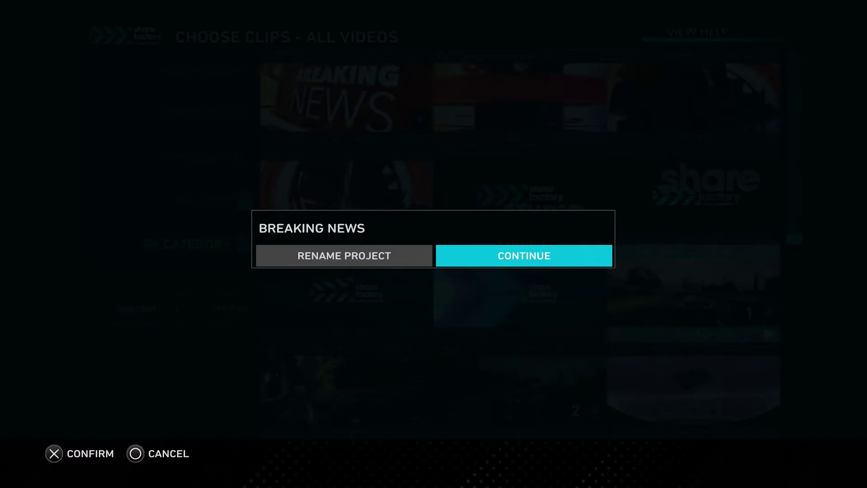
pyautogui.press('Left')
pyautogui.press('Right')
pyautogui.press('Return')
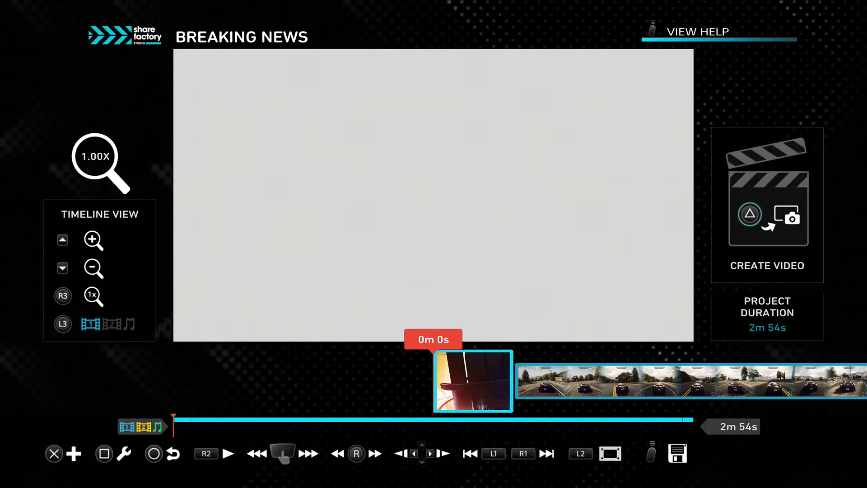
# Step: Scrub back and forth through the first gameplay clip on the timeline to examine its footage
pyautogui.press('Right')
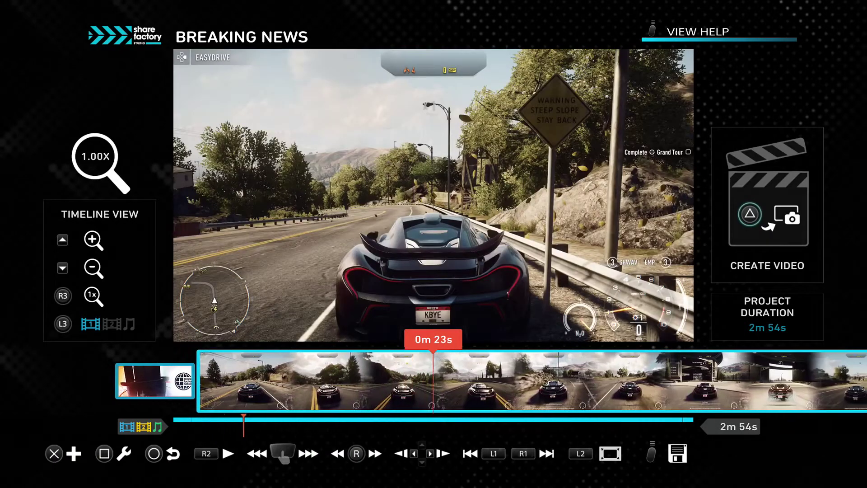
pyautogui.press('Right')
pyautogui.press('Left')
pyautogui.press('Right')
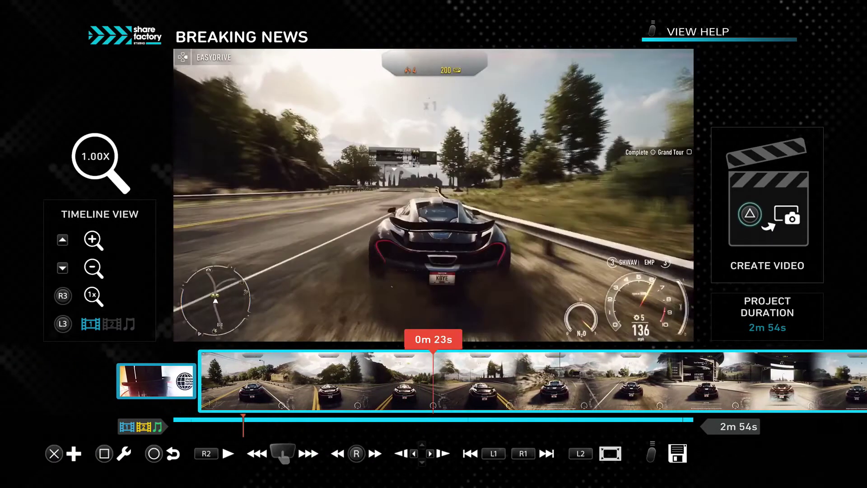
pyautogui.press('Right')
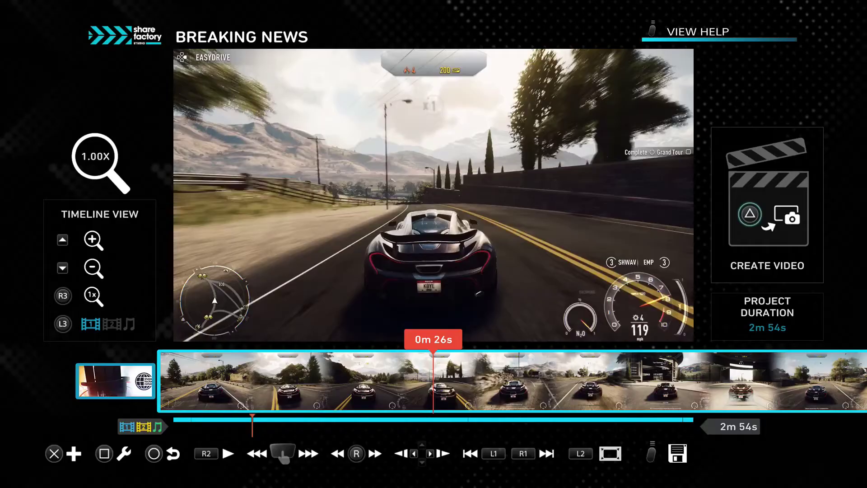
pyautogui.press('Left')
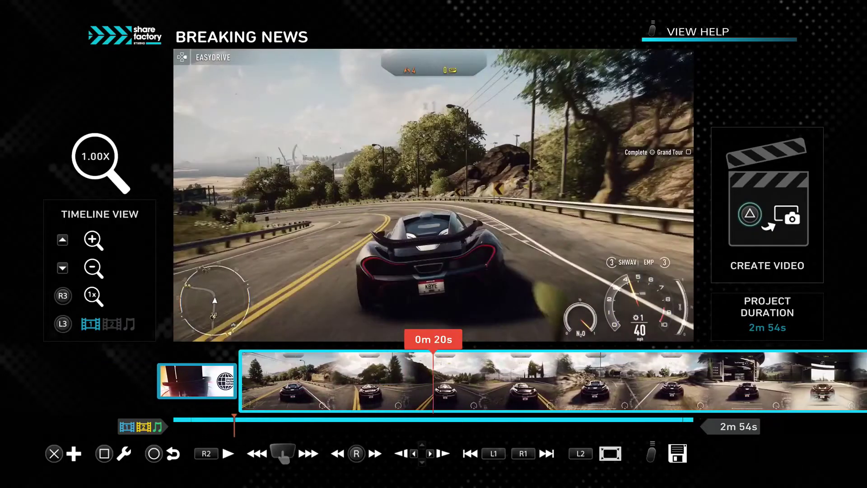
pyautogui.press('Left')
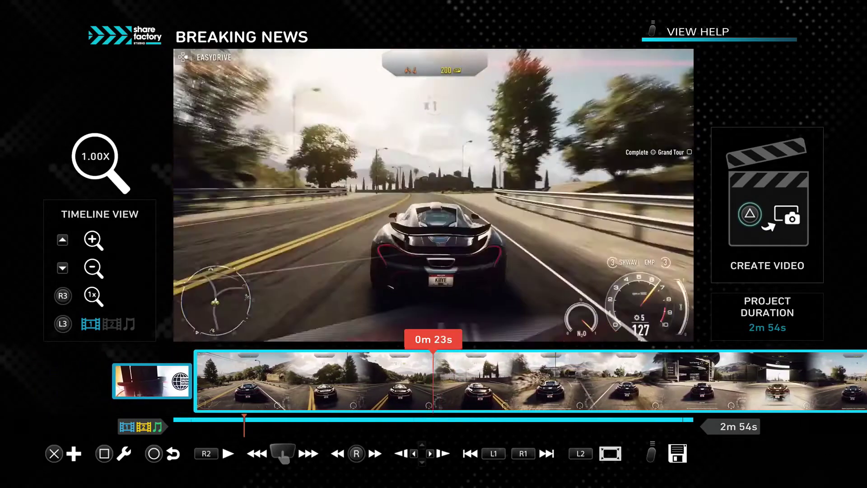
pyautogui.press('Right')
pyautogui.press('Left')
pyautogui.press('Right')
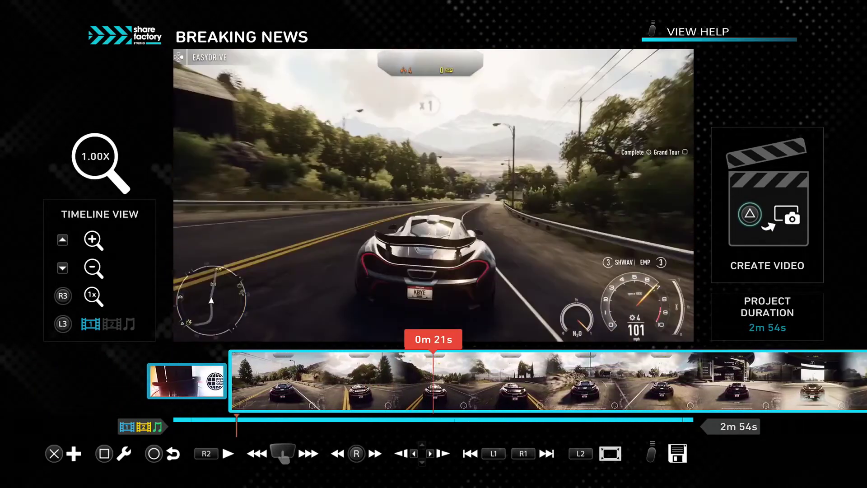
pyautogui.press('Left')
pyautogui.press('Right')
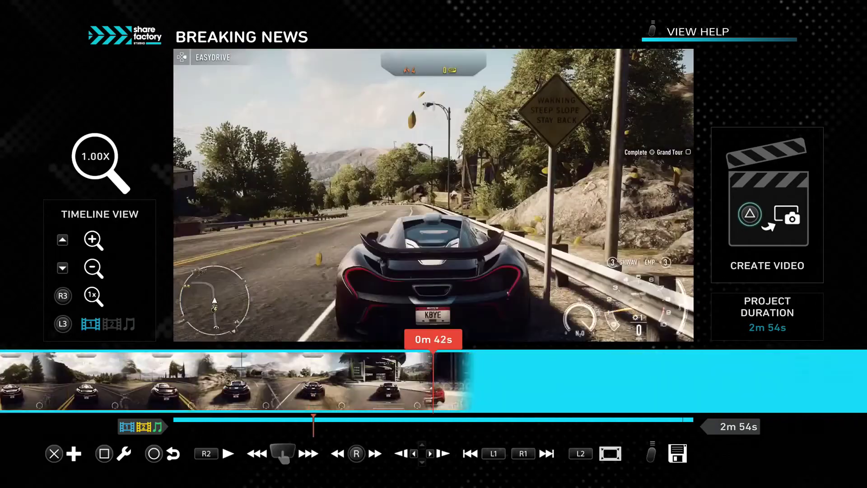
pyautogui.press('Left')
pyautogui.press('Left')
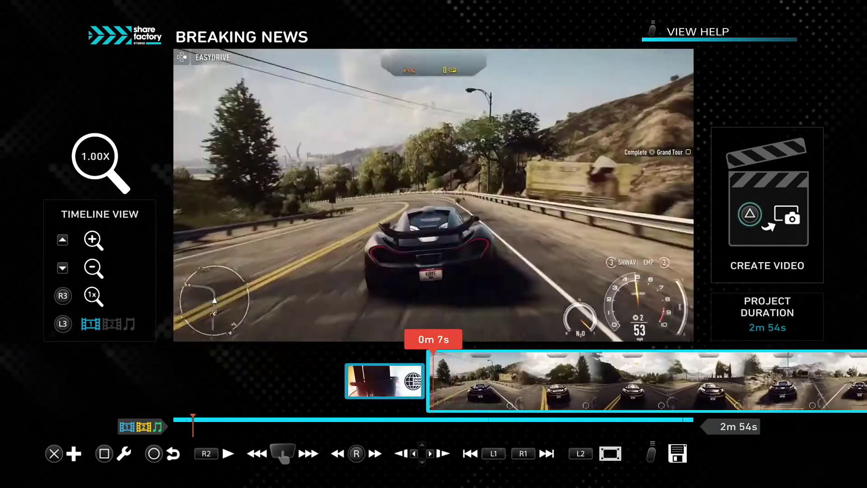
pyautogui.press('Right')
pyautogui.press('Right')
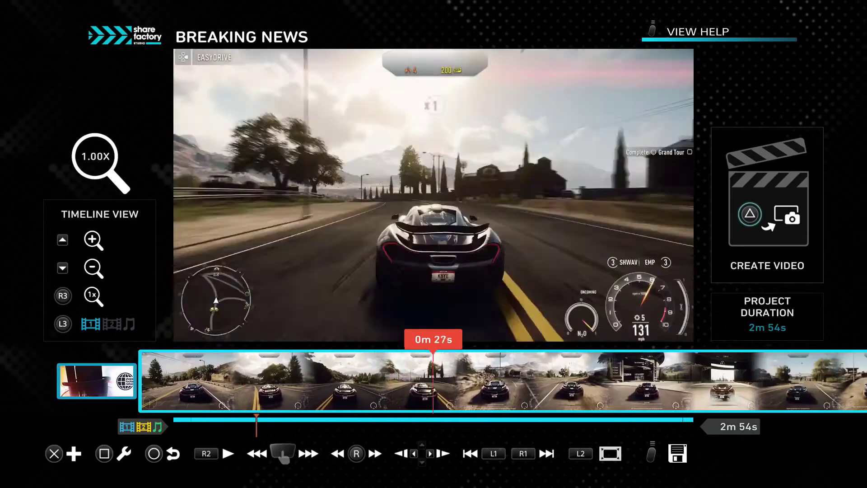
pyautogui.press('Left')
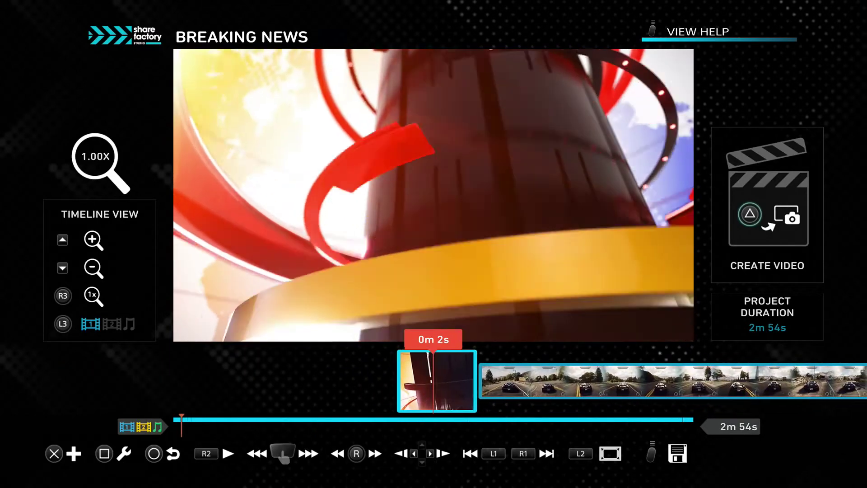
# Step: Scrub quickly across the whole timeline, from the intro to the closing clip and back, to examine all clips
pyautogui.hscroll(20, 433, 380)
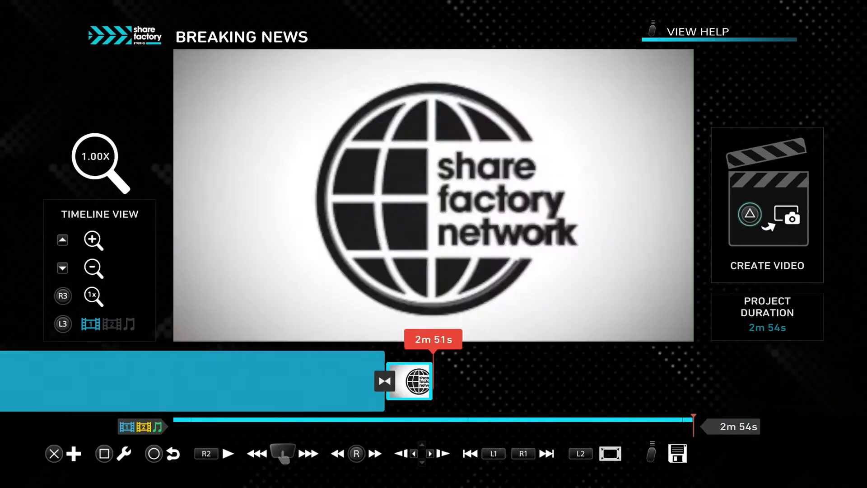
pyautogui.hscroll(-5, 434, 381)
pyautogui.hscroll(-10, 434, 381)
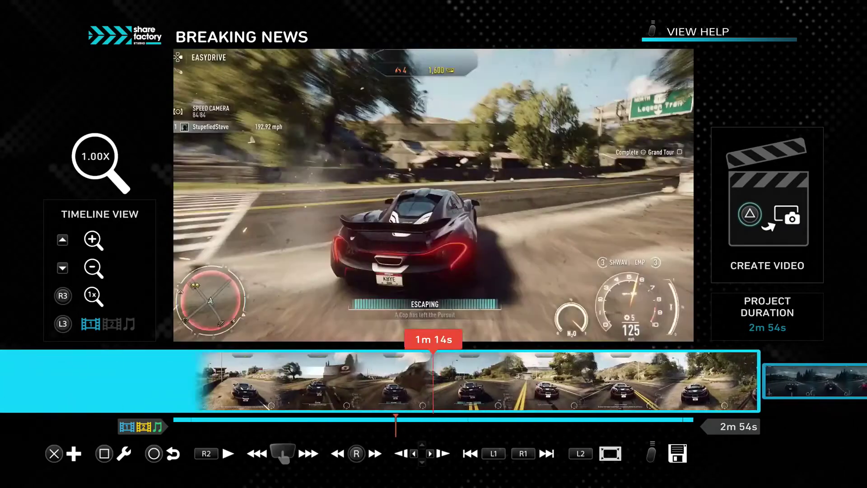
pyautogui.hscroll(5, 434, 381)
pyautogui.hscroll(-1, 433, 381)
pyautogui.press('Right')
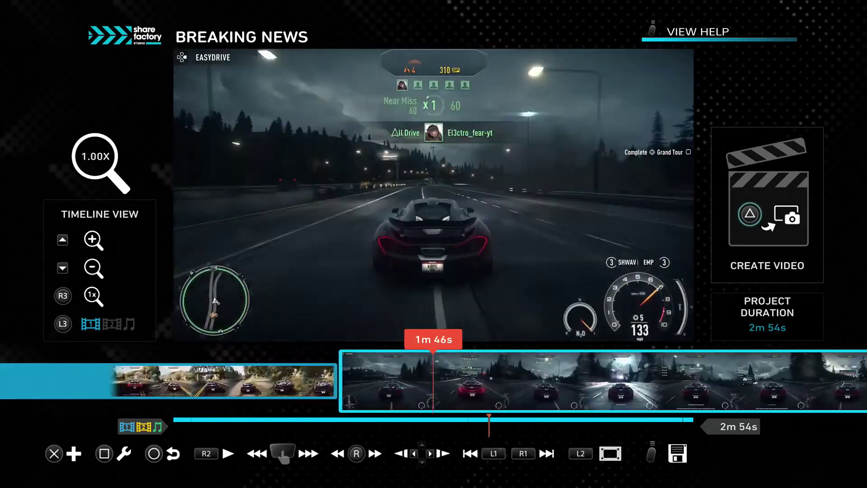
pyautogui.press('Left')
pyautogui.press('Right')
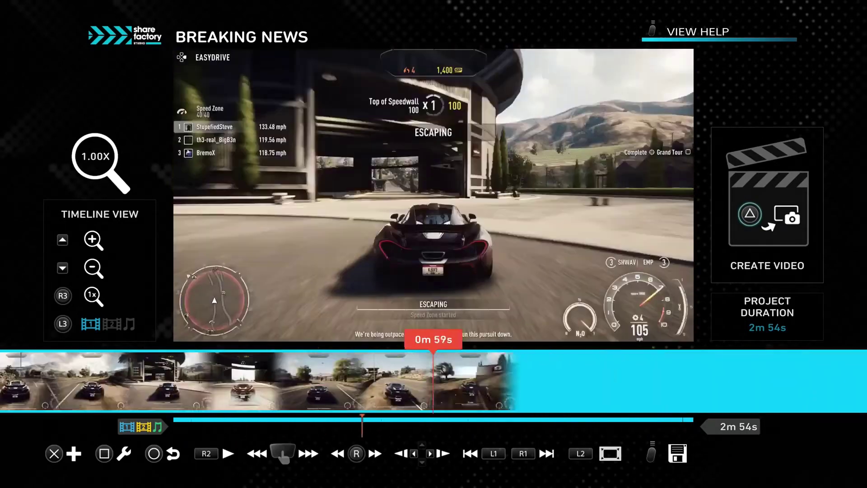
pyautogui.press('Right')
pyautogui.press('Left')
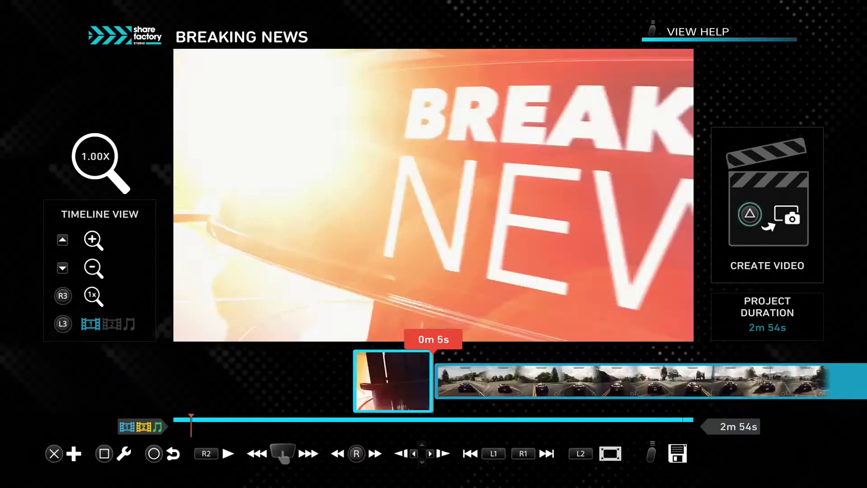
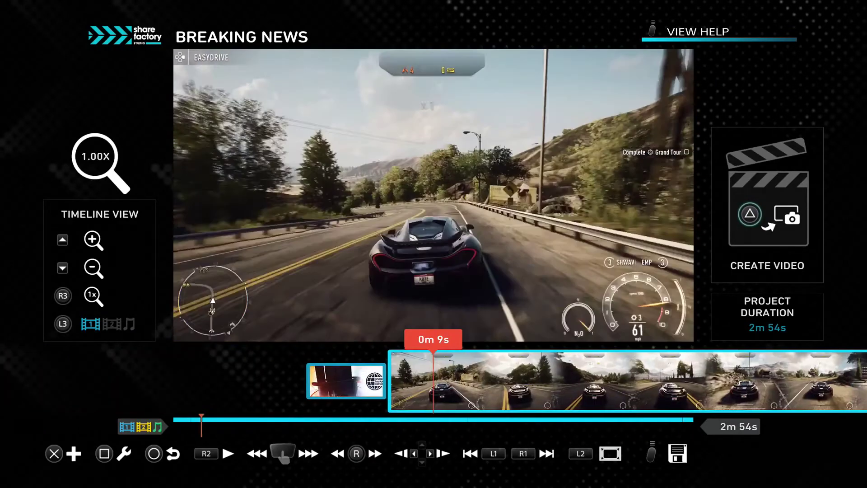
# Step: Examine playhead movement between the timeline's end and the first gameplay clip, finishing at about 0m 29s
pyautogui.press('Right')
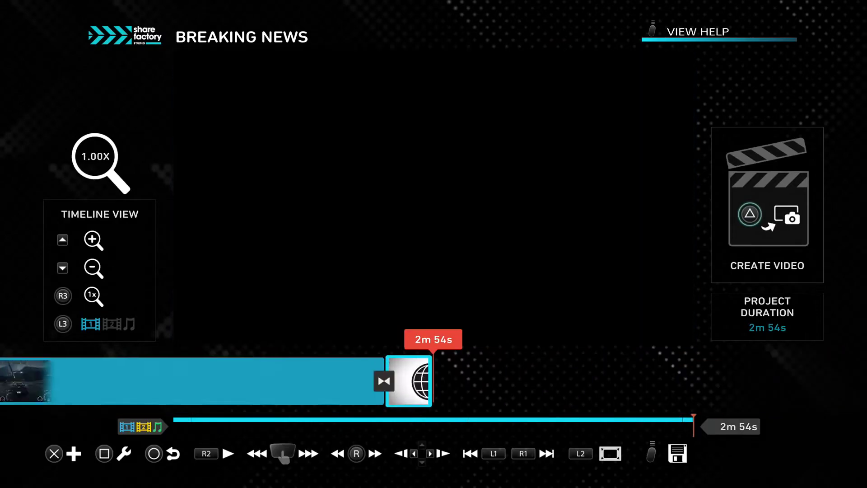
pyautogui.press('Left')
pyautogui.press('Right')
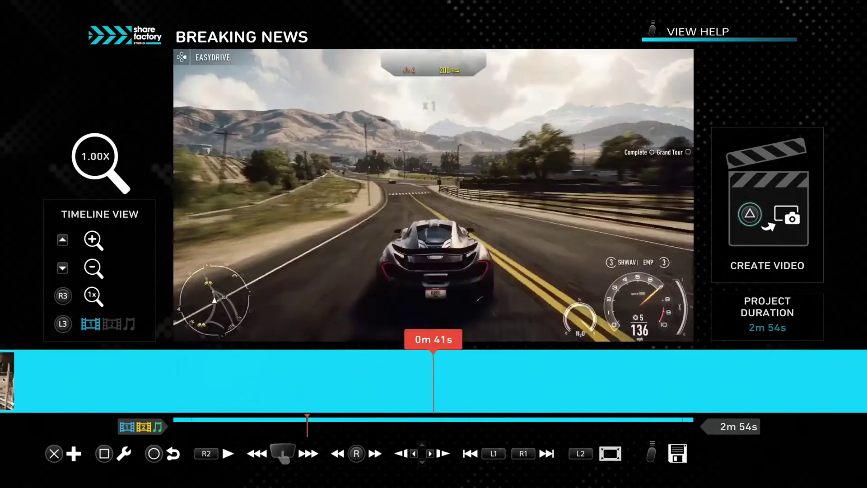
pyautogui.press('Right')
pyautogui.press('Left')
pyautogui.press('Right')
pyautogui.press('Left')
pyautogui.press('Left')
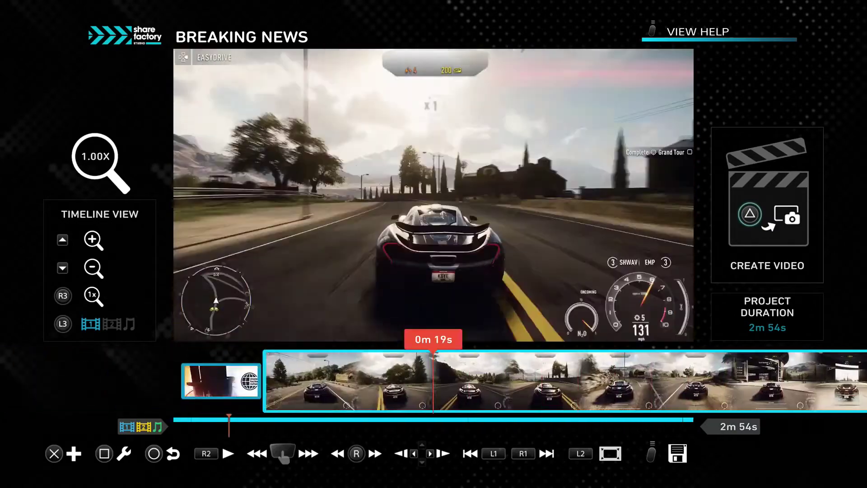
pyautogui.press('Right')
pyautogui.press('Left')
pyautogui.press('Right')
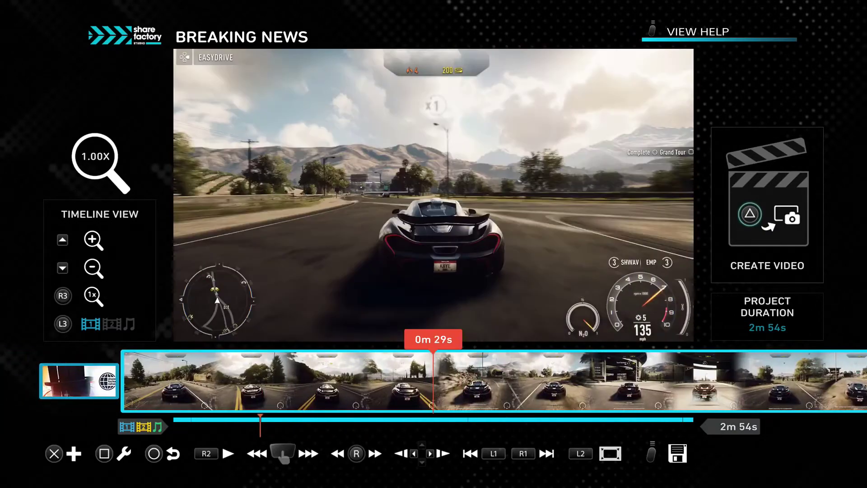
# Step: Look over the editing options for the first gameplay clip and enter Split Clip mode
pyautogui.press('square')
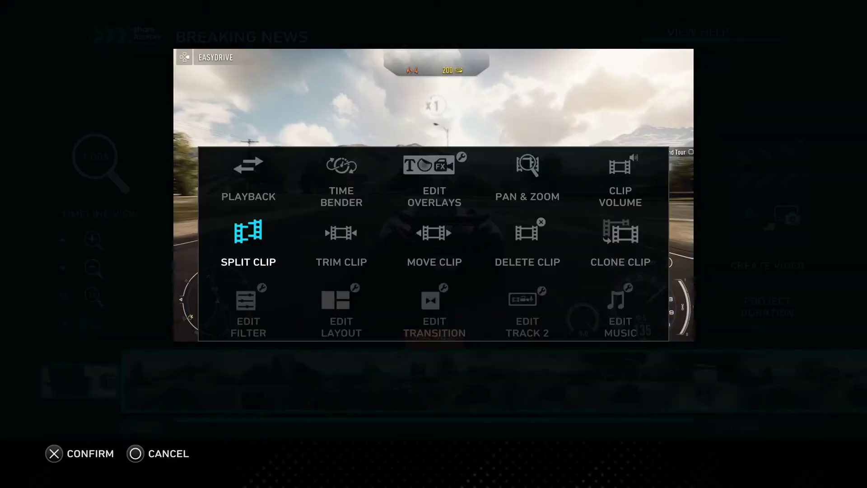
pyautogui.press('Right')
pyautogui.press('Right')
pyautogui.press('Right')
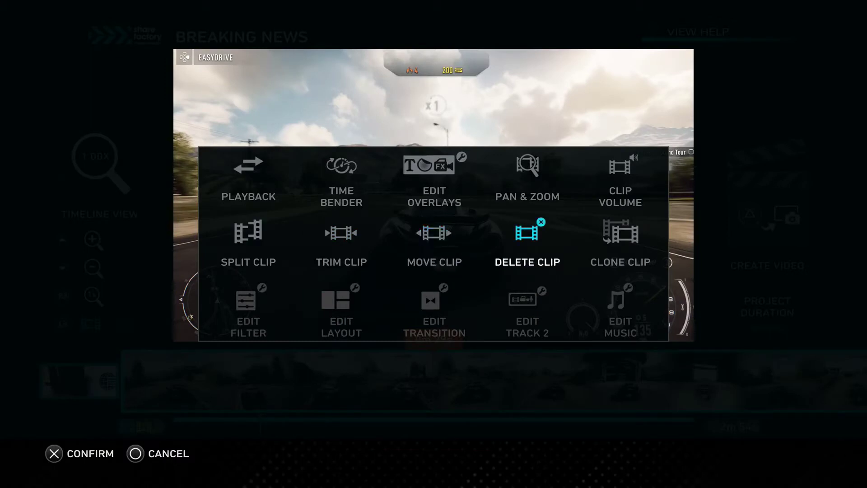
pyautogui.press('Left')
pyautogui.press('Left')
pyautogui.press('Up')
pyautogui.press('Right')
pyautogui.press('Down')
pyautogui.press('Left')
pyautogui.press('Left')
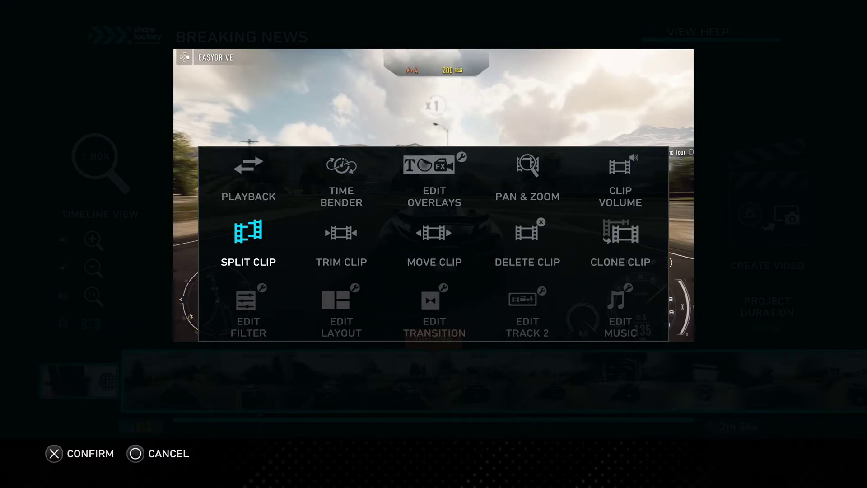
pyautogui.press('Return')
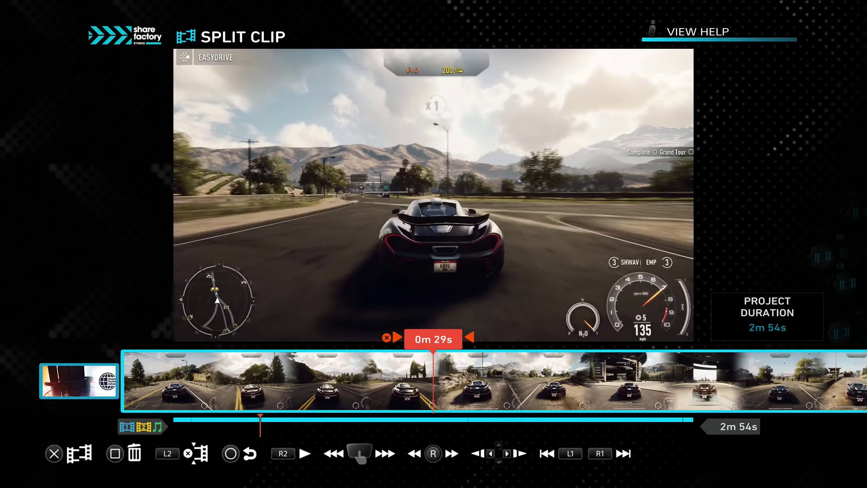
# Step: Split the first gameplay clip at about 0m 51s, where the car has left the tunnel
pyautogui.press('Right')
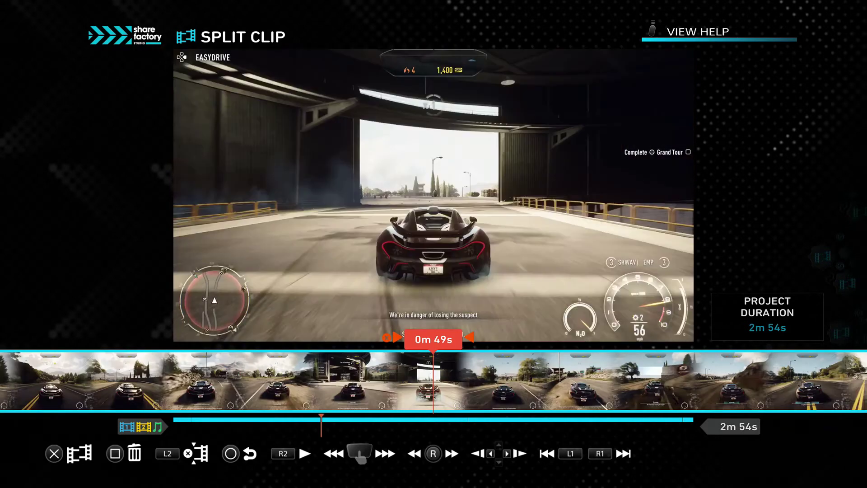
pyautogui.press('Left')
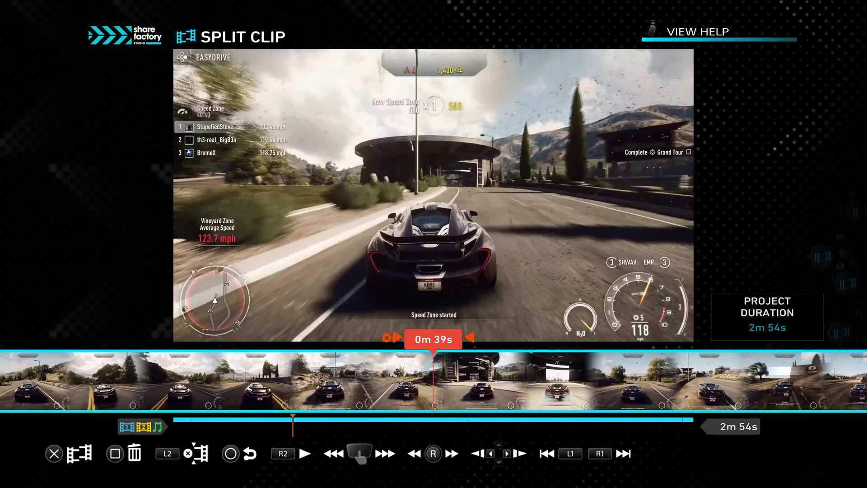
pyautogui.press('Right')
pyautogui.press('Left')
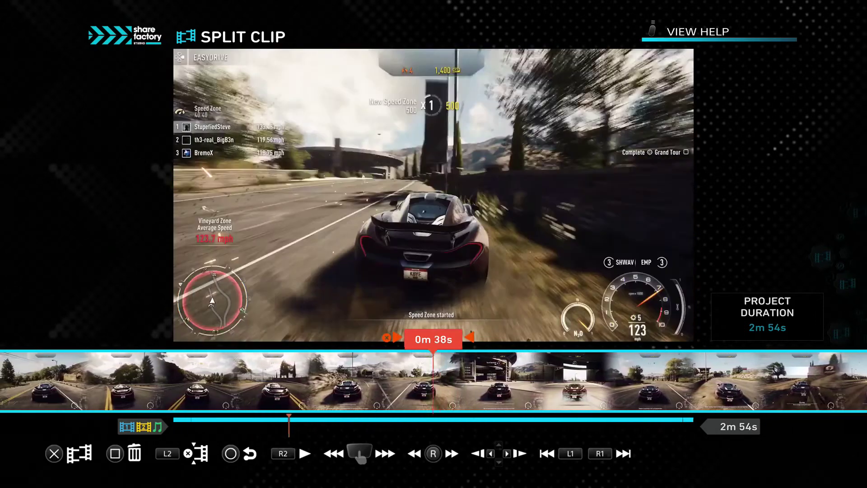
pyautogui.press('Right')
pyautogui.press('Right')
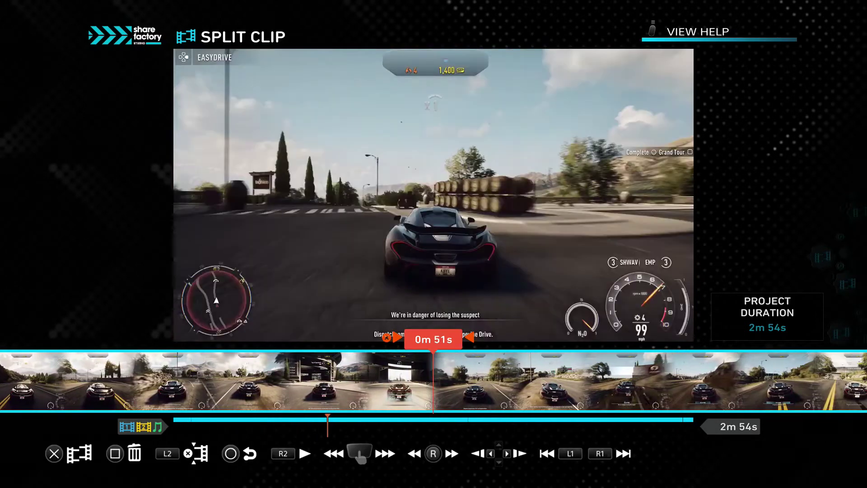
pyautogui.press('Return')
pyautogui.press('Left')
pyautogui.press('Return')
# Step: Delete the part of the first gameplay clip that lies before the split
pyautogui.press('Left')
pyautogui.press('Left')
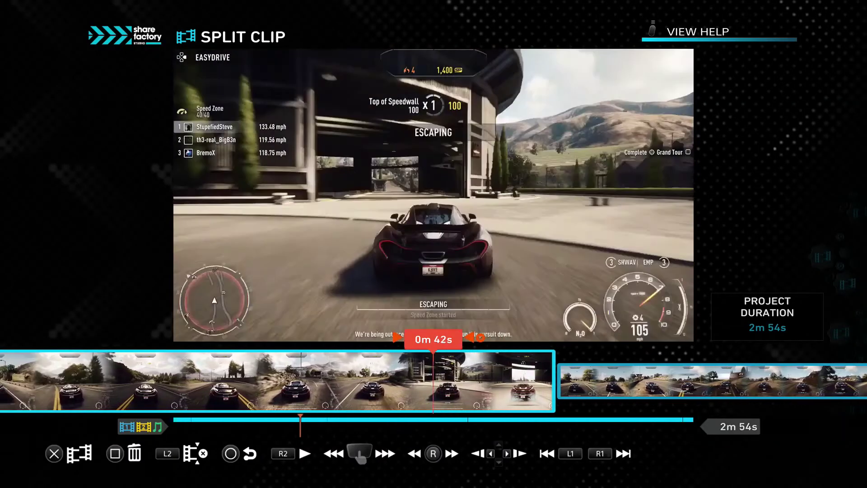
pyautogui.press('Left')
pyautogui.press('Delete')
pyautogui.press('Left')
pyautogui.press('Return')
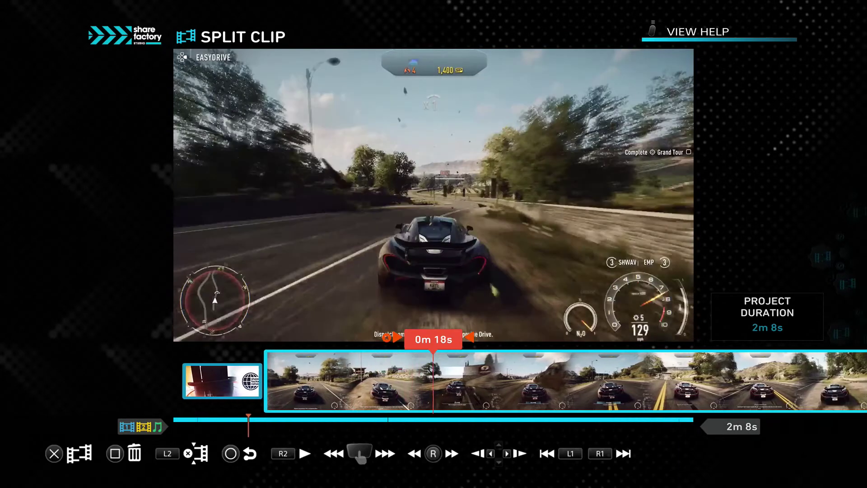
# Step: Split the night-time gameplay clip at about 1m 23s
pyautogui.press('Right')
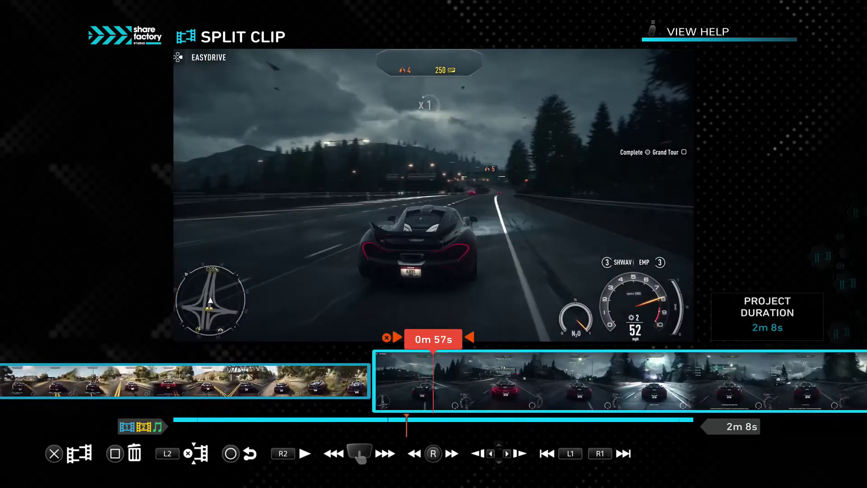
pyautogui.press('Right')
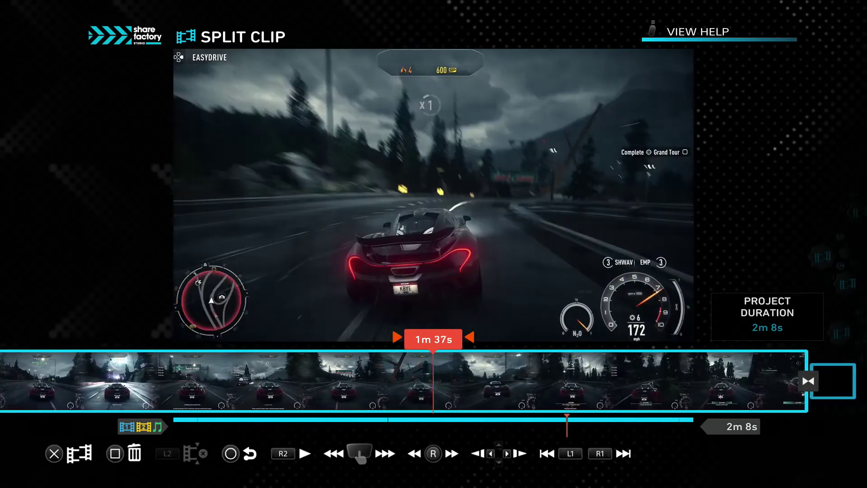
pyautogui.press('Left')
pyautogui.press('Right')
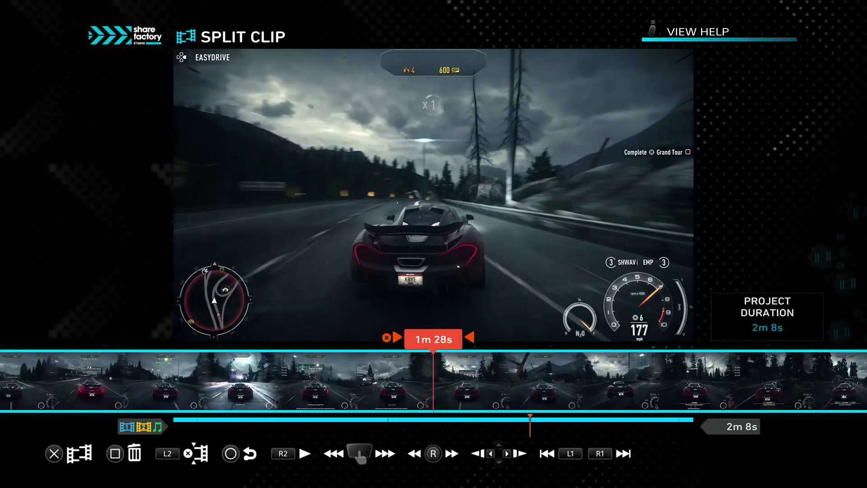
pyautogui.press('Left')
pyautogui.press('Right')
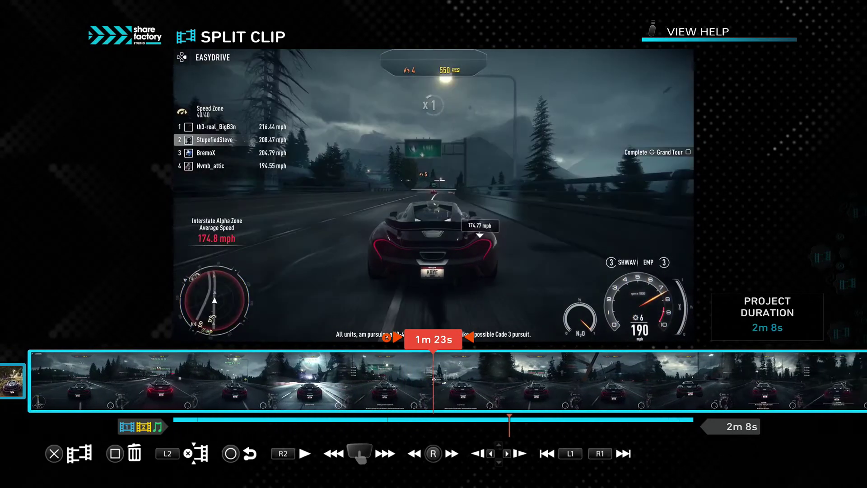
pyautogui.press('Return')
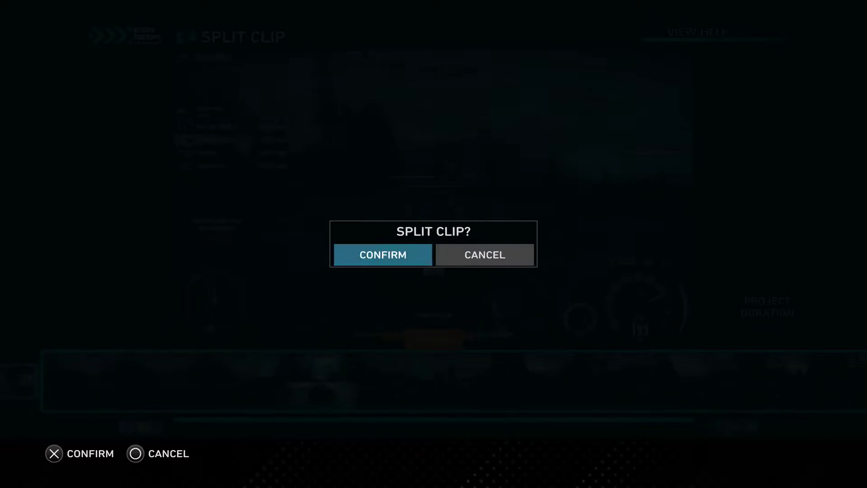
pyautogui.press('Return')
# Step: Delete the part of the night-time clip that lies before the split
pyautogui.press('Left')
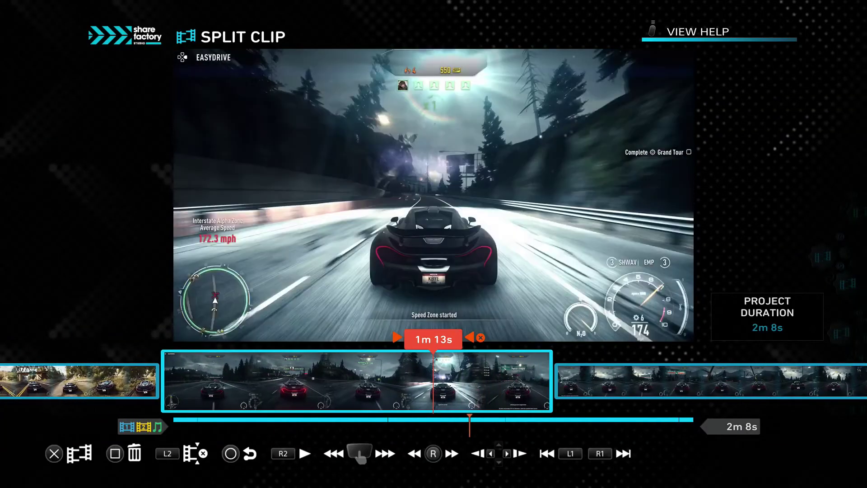
pyautogui.press('Delete')
pyautogui.press('Left')
pyautogui.press('Return')
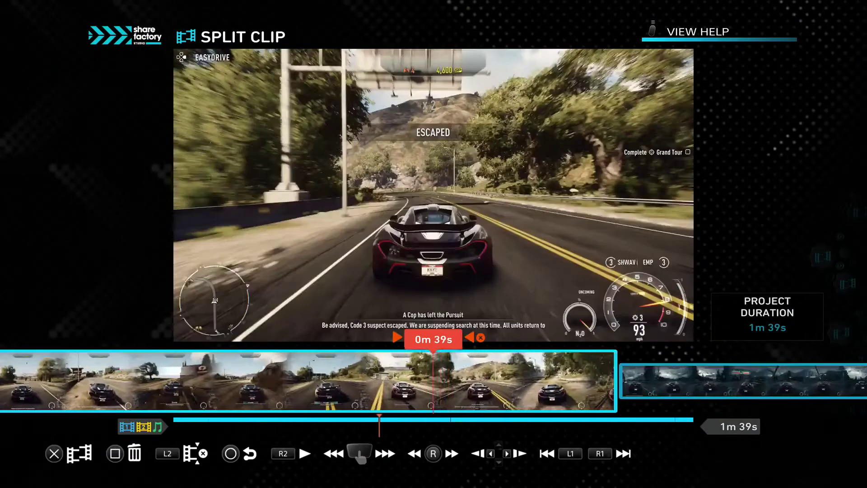
# Step: Scrub through the shortened timeline, leave Split Clip mode and stop in the first gameplay clip at about 0m 29s
pyautogui.press('Right')
pyautogui.press('Left')
pyautogui.press('Right')
pyautogui.press('Left')
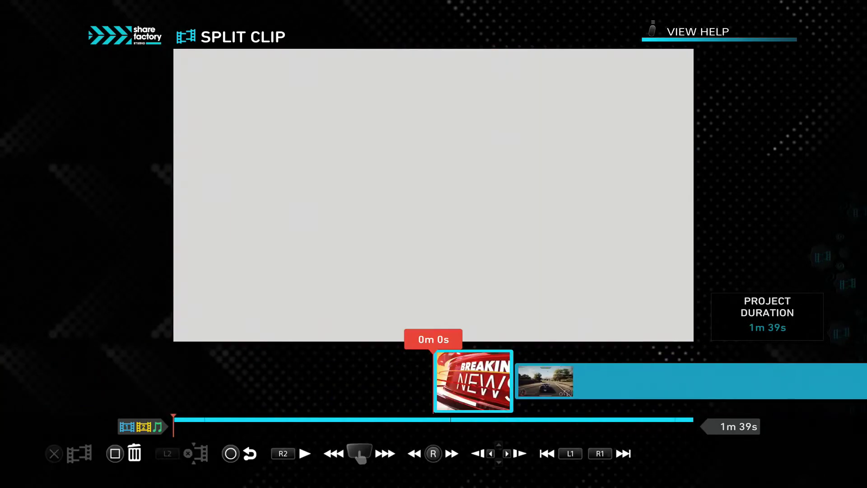
pyautogui.press('Right')
pyautogui.press('Left')
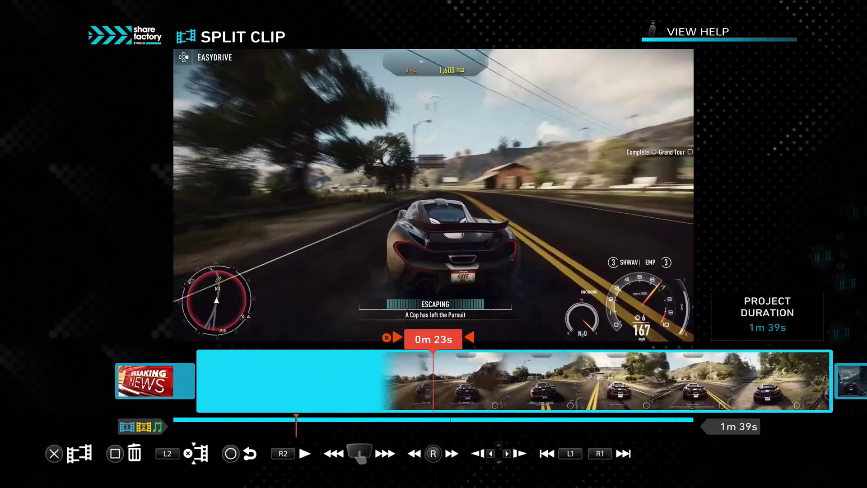
pyautogui.press('Left')
pyautogui.press('Escape')
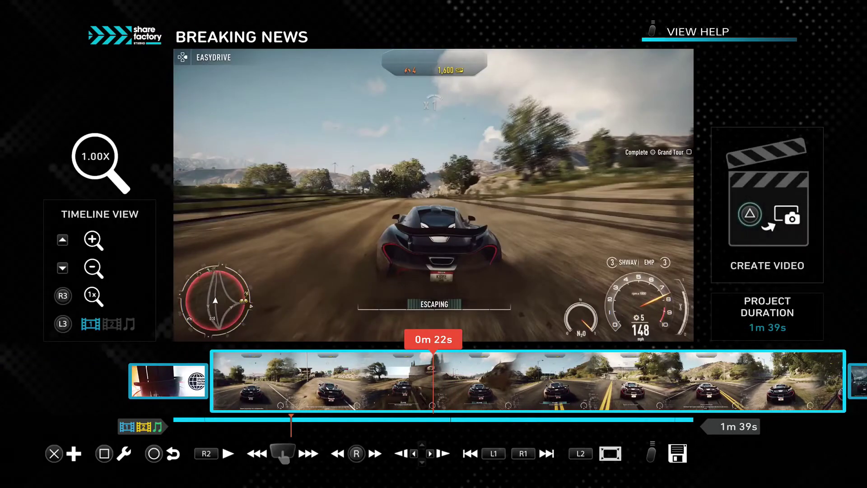
pyautogui.press('Right')
pyautogui.press('Right')
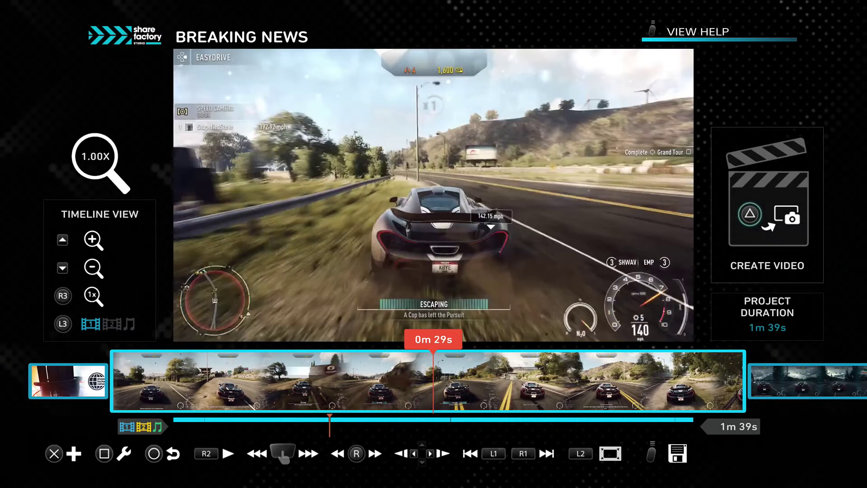
# Step: Examine the Forward, Reverse and Rebound playback options for the first gameplay clip and cancel without changing them
pyautogui.press('s')
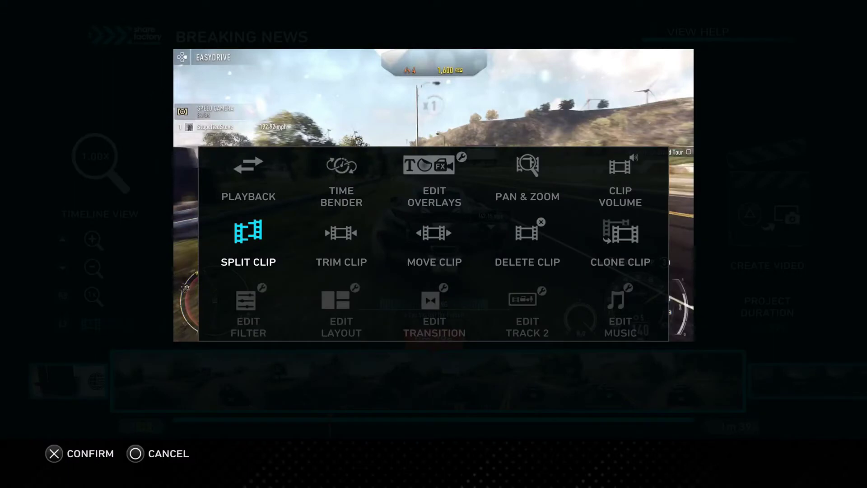
pyautogui.press('Up')
pyautogui.press('Left')
pyautogui.press('Right')
pyautogui.press('Right')
pyautogui.press('Left')
pyautogui.press('Return')
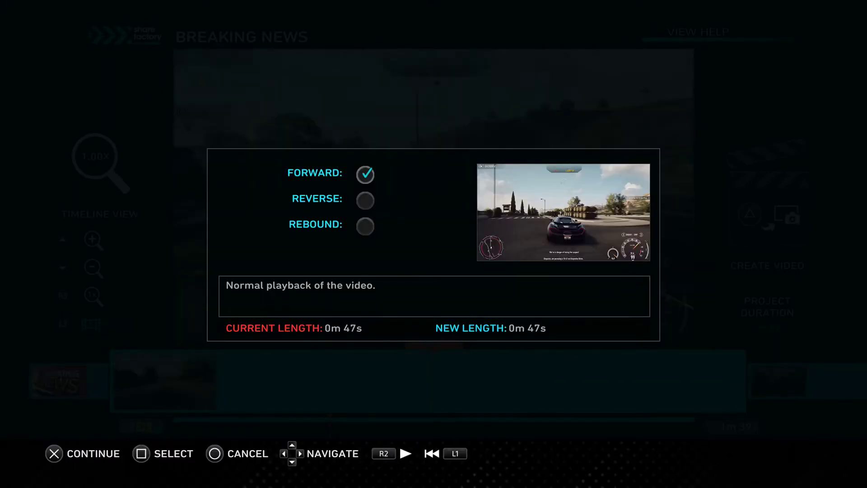
pyautogui.press('Down')
pyautogui.press('Down')
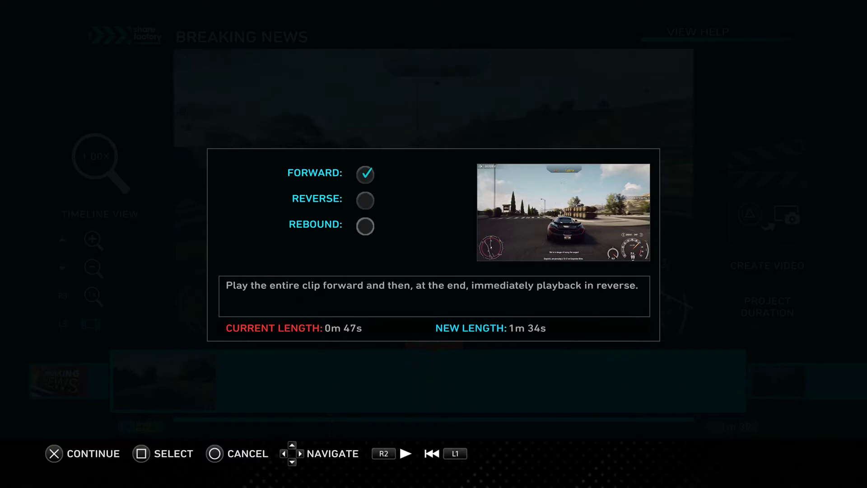
pyautogui.press('Up')
pyautogui.press('Down')
pyautogui.press('Up')
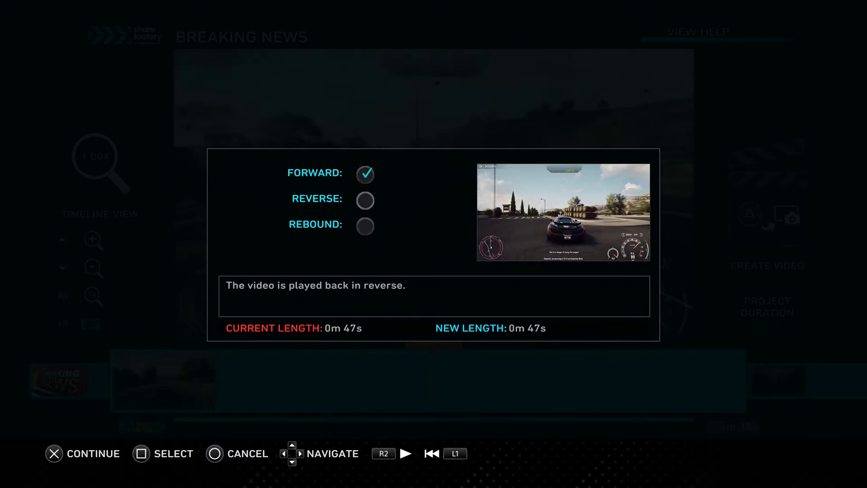
pyautogui.press('Escape')
# Step: Zoom the first gameplay clip to 201% with Pan & Zoom and pan down to frame the car
pyautogui.press('Right')
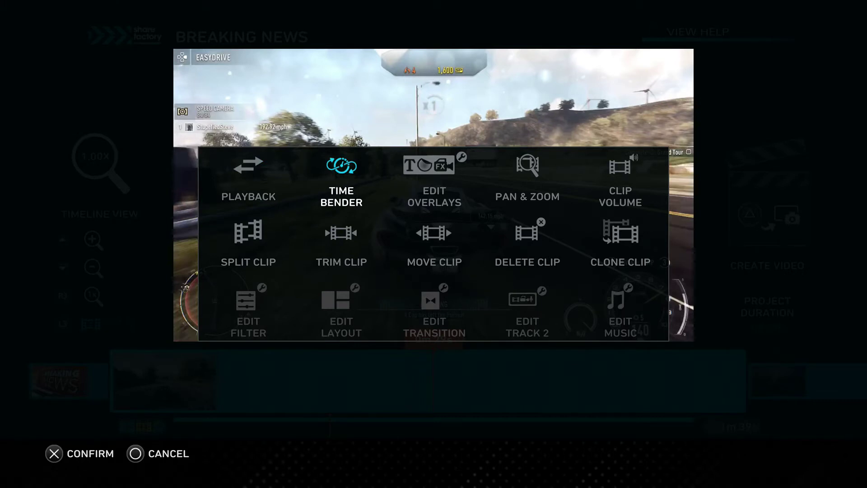
pyautogui.press('Right')
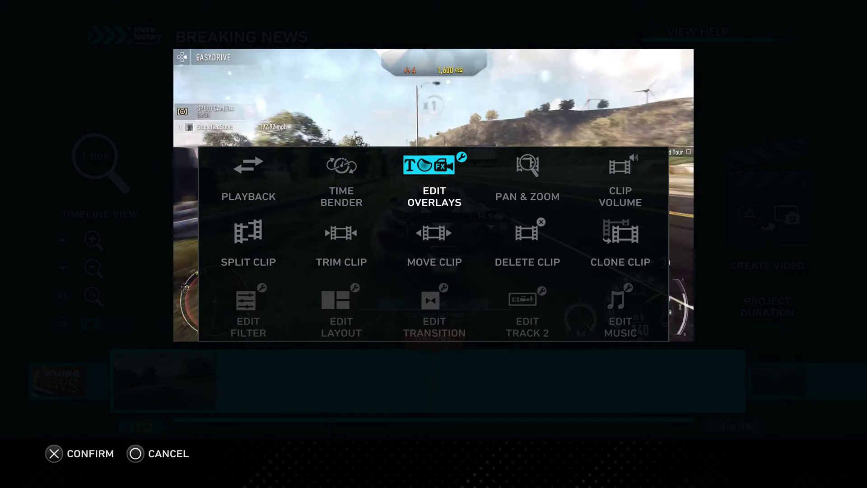
pyautogui.press('Right')
pyautogui.press('Return')
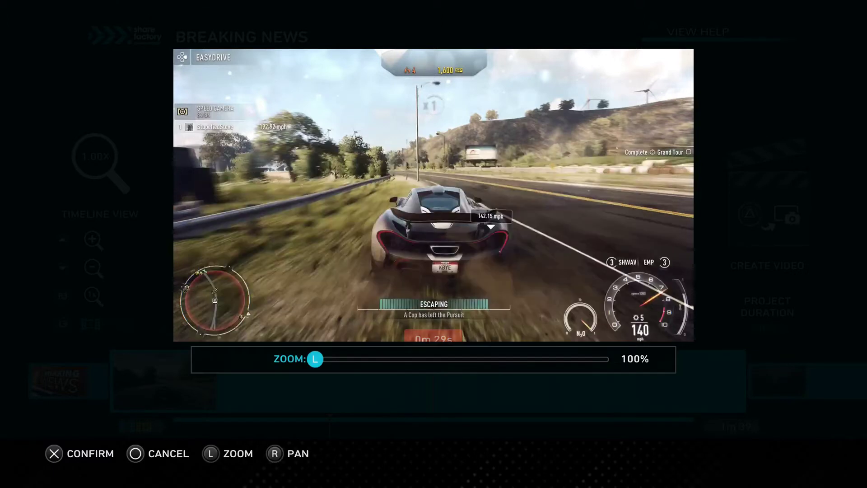
pyautogui.press('Right')
pyautogui.press('Right')
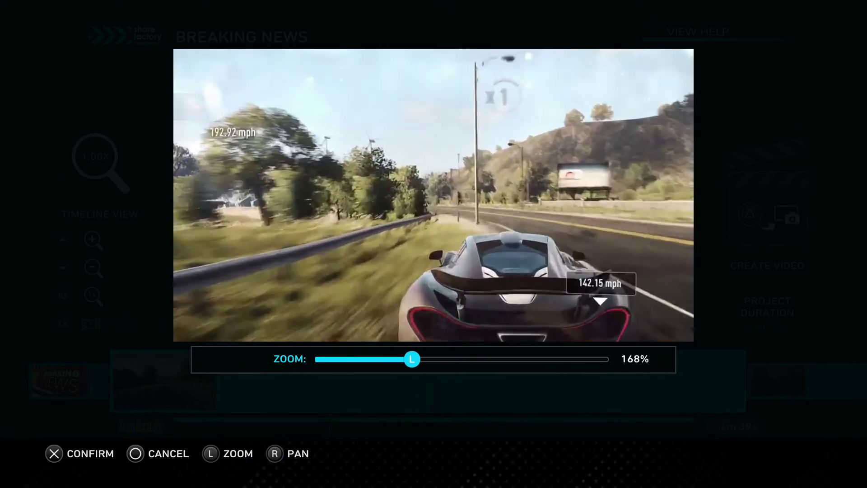
pyautogui.press('Down')
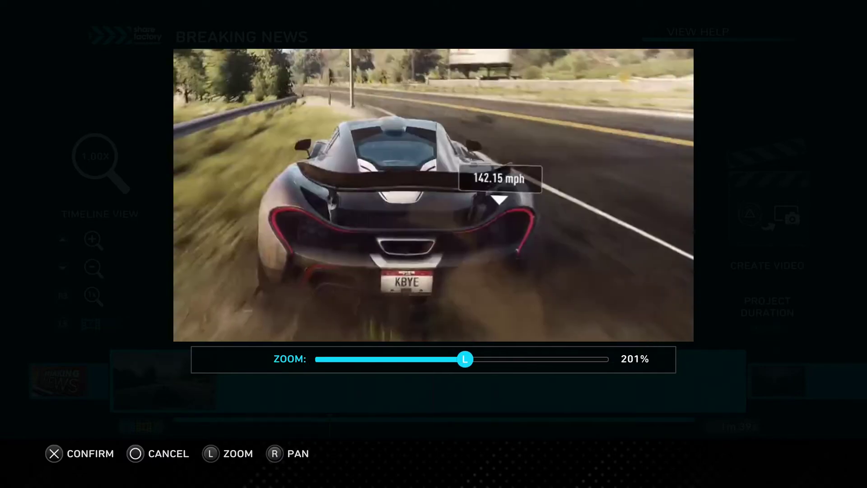
pyautogui.press('Left')
pyautogui.press('Right')
pyautogui.press('Left')
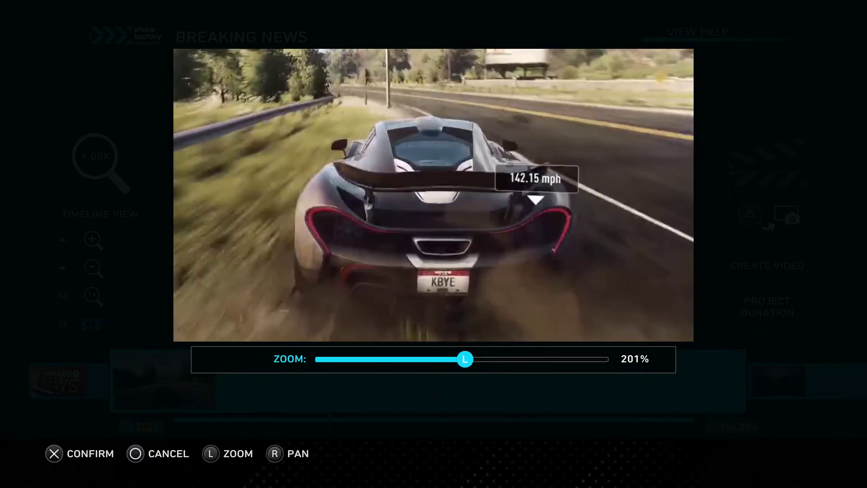
pyautogui.press('Return')
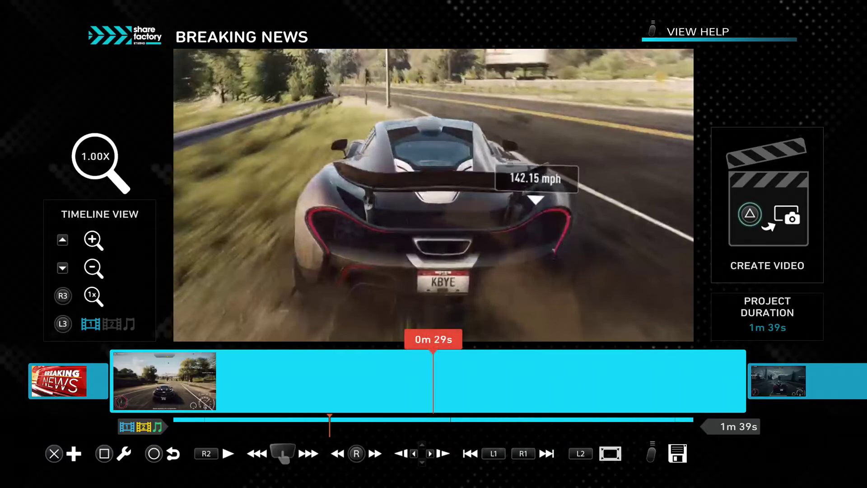
# Step: Try trimming the beginning of the first gameplay clip, shifting its start point between about 0m 41s and 0m 18s
pyautogui.press('Left')
pyautogui.press('Right')
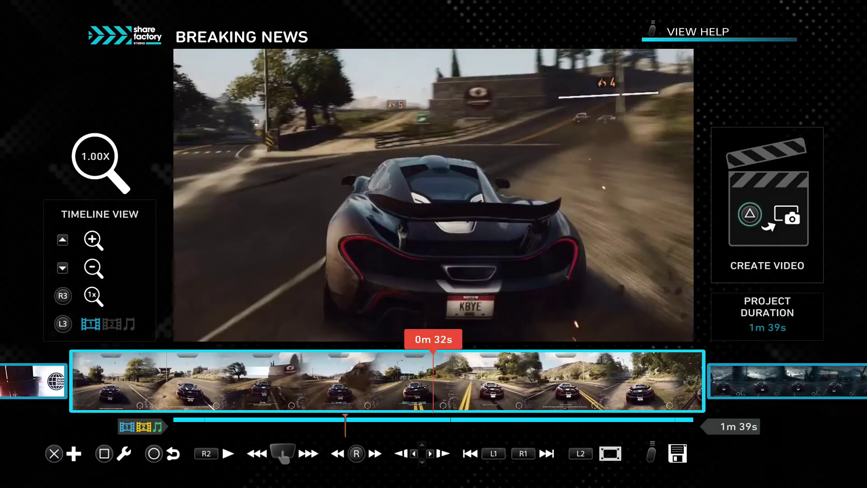
pyautogui.press('Return')
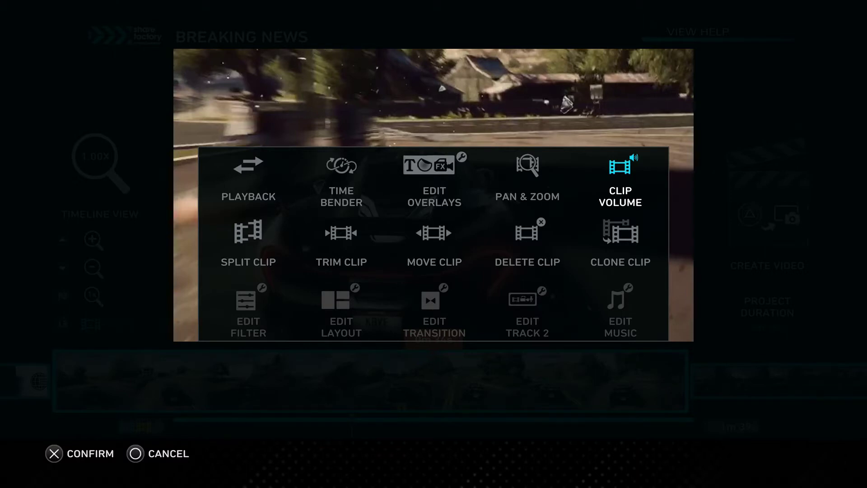
pyautogui.press('Down')
pyautogui.press('Left')
pyautogui.press('Left')
pyautogui.press('Left')
pyautogui.press('Left')
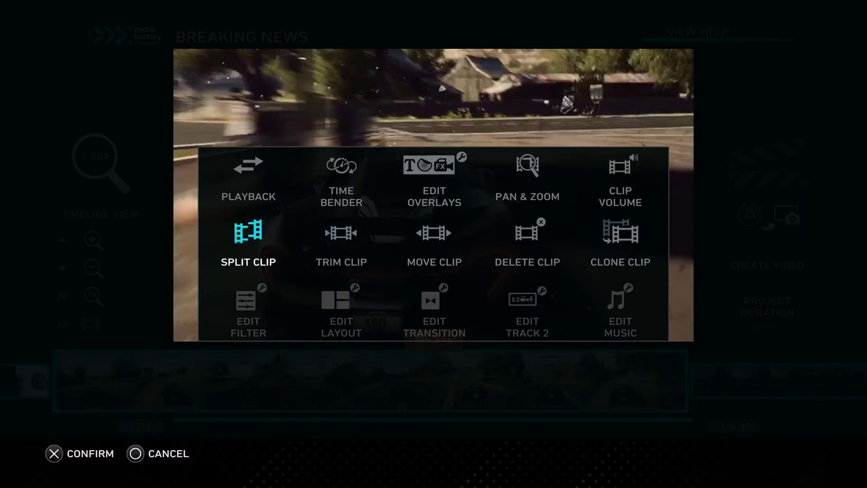
pyautogui.press('Right')
pyautogui.press('Return')
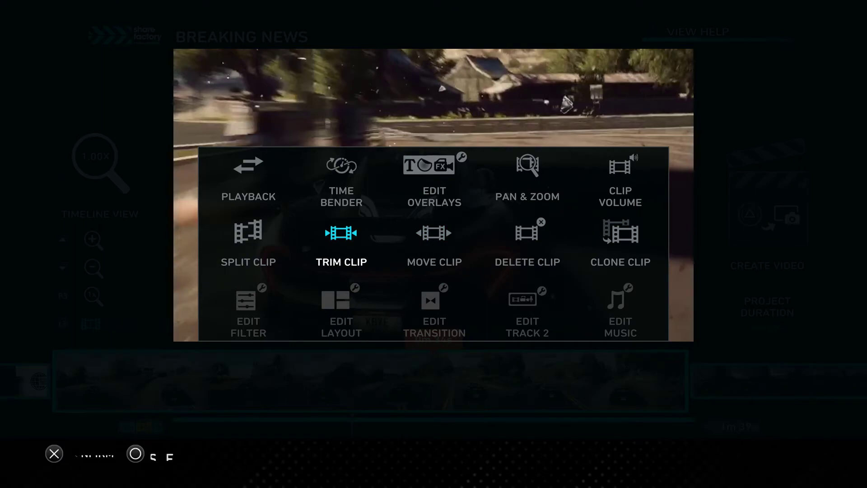
pyautogui.press('Left')
pyautogui.press('Right')
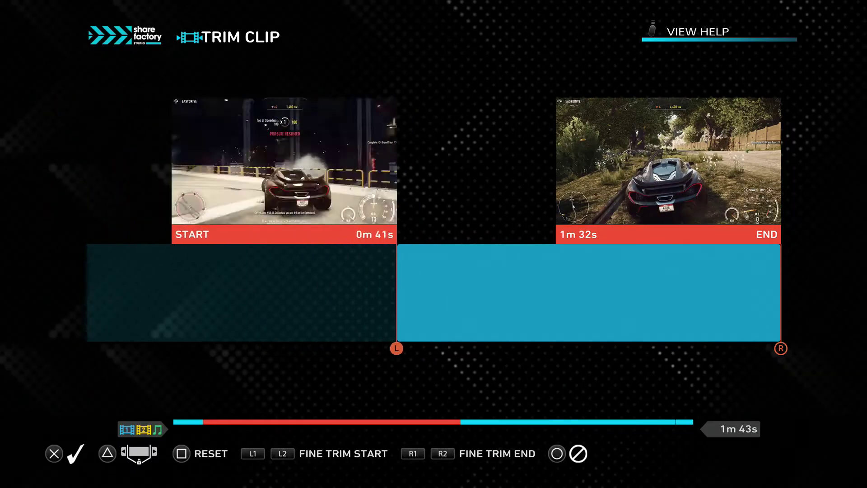
pyautogui.press('Left')
pyautogui.press('Left')
pyautogui.press('Left')
pyautogui.press('Right')
pyautogui.press('Right')
pyautogui.press('Right')
pyautogui.press('Left')
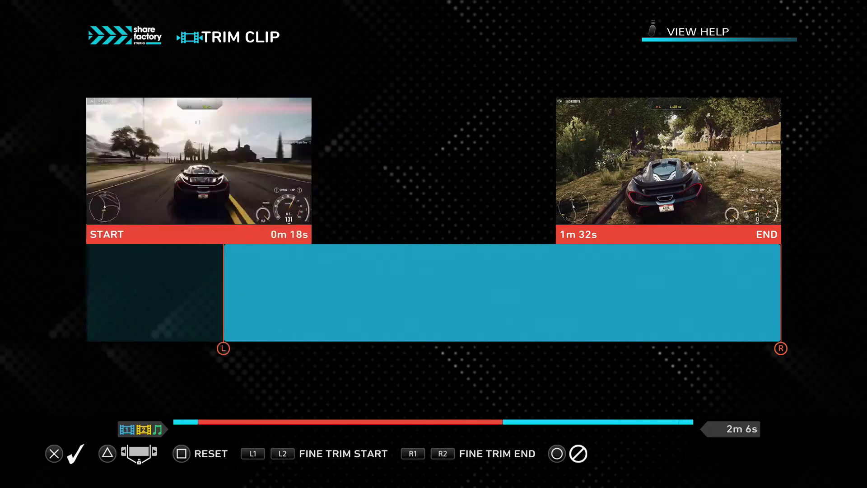
pyautogui.press('Right')
pyautogui.press('Left')
# Step: Lock the trim length, slide the trimmed range back to about 0m 9s to 1m 19s, and cancel the trim
pyautogui.press('t')
pyautogui.press('Left')
pyautogui.press('Right')
pyautogui.press('Right')
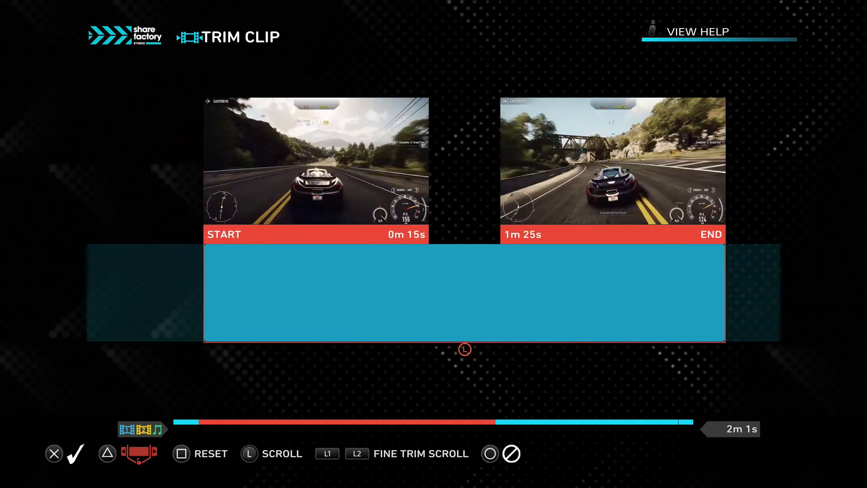
pyautogui.press('Left')
pyautogui.press('Right')
pyautogui.press('Left')
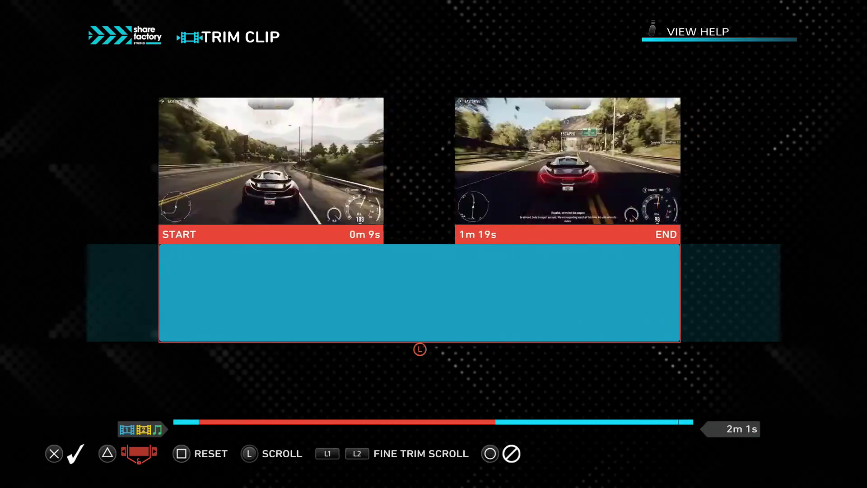
pyautogui.press('Left')
pyautogui.press('Right')
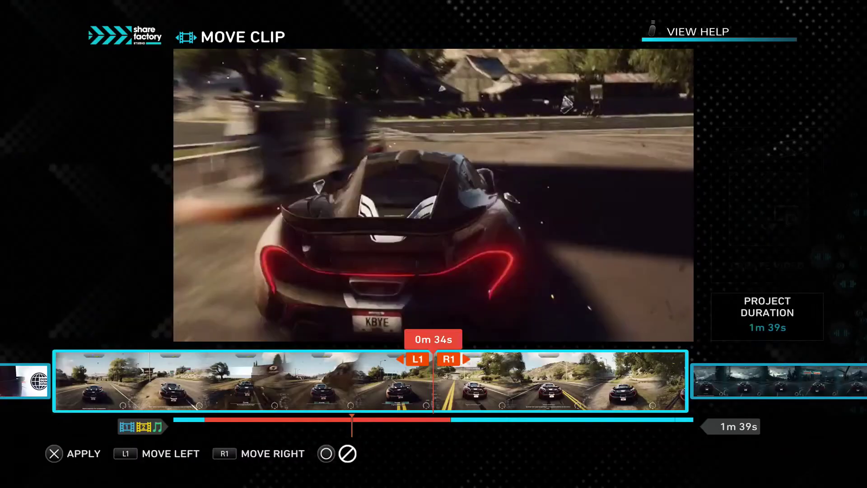
# Step: Move the zoomed daytime gameplay clip one place later, behind the night-time clip, and look over the delete and clone options
pyautogui.press('R1')
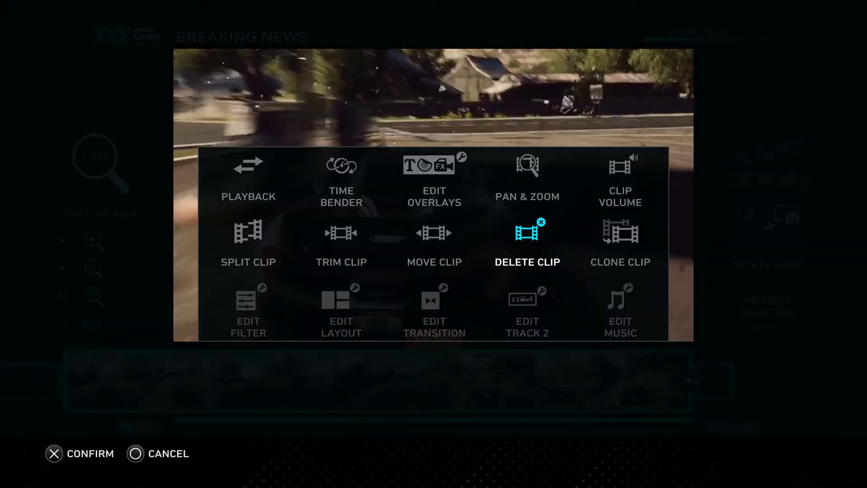
pyautogui.press('Right')
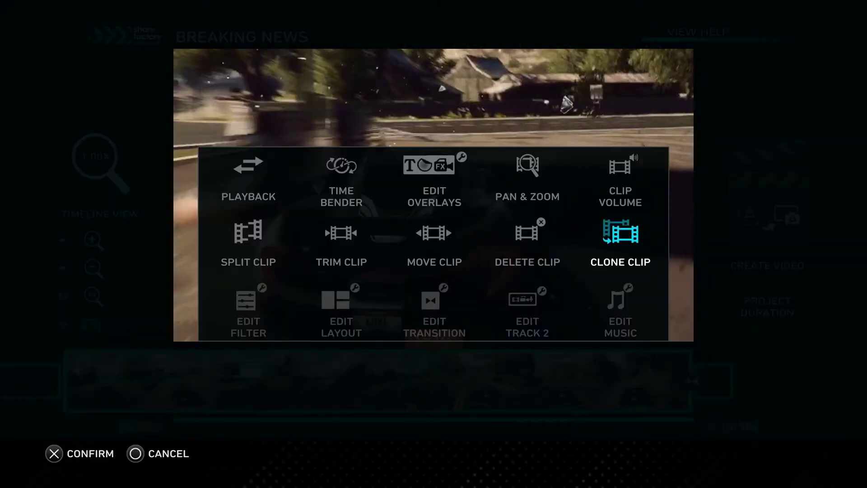
pyautogui.press('Left')
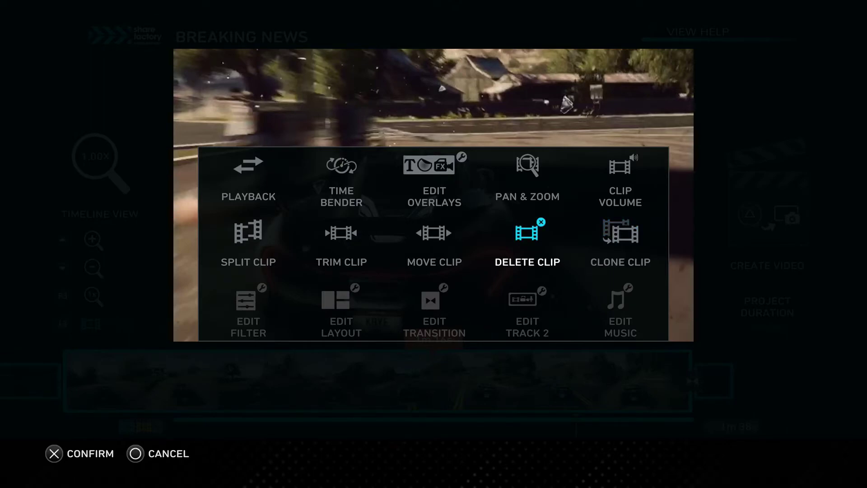
pyautogui.press('x')
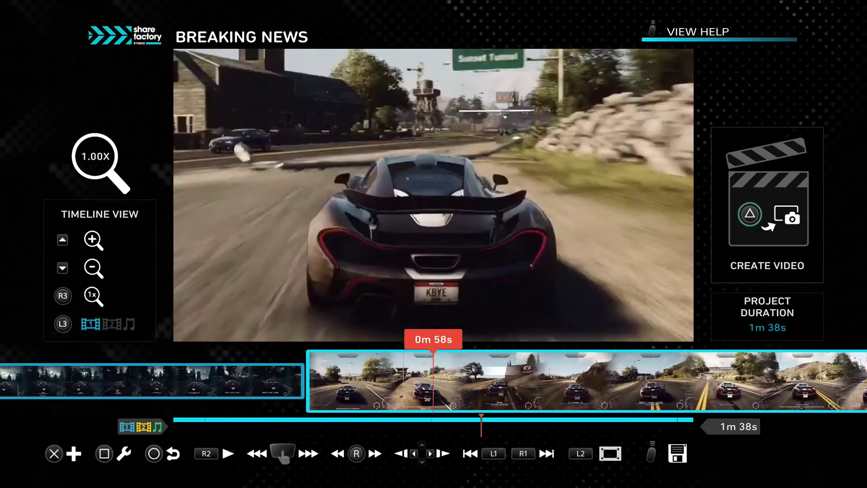
# Step: Scrub through the reordered timeline and stop at the start of the night-time clip, at about 0m 6s
pyautogui.press('Left')
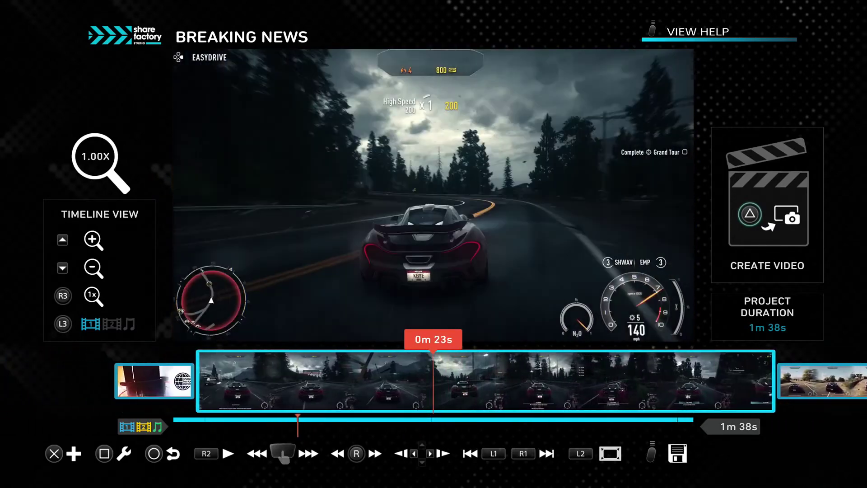
pyautogui.press('Right')
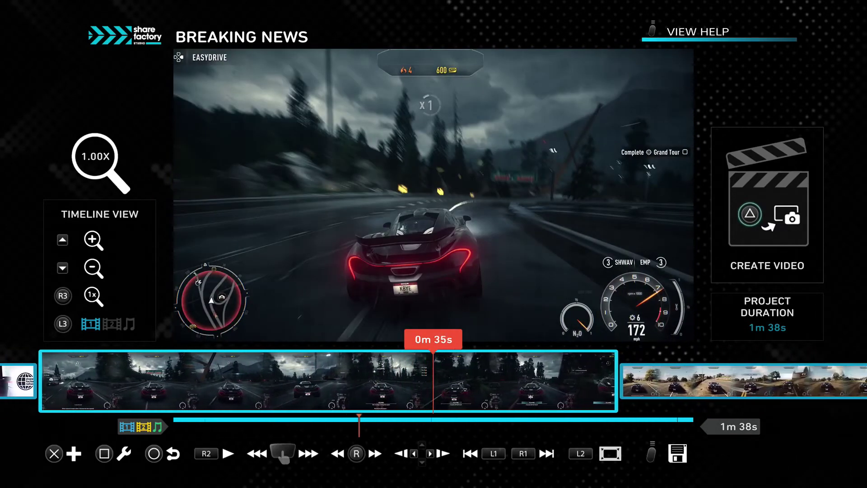
pyautogui.press('Left')
pyautogui.press('Right')
pyautogui.press('Left')
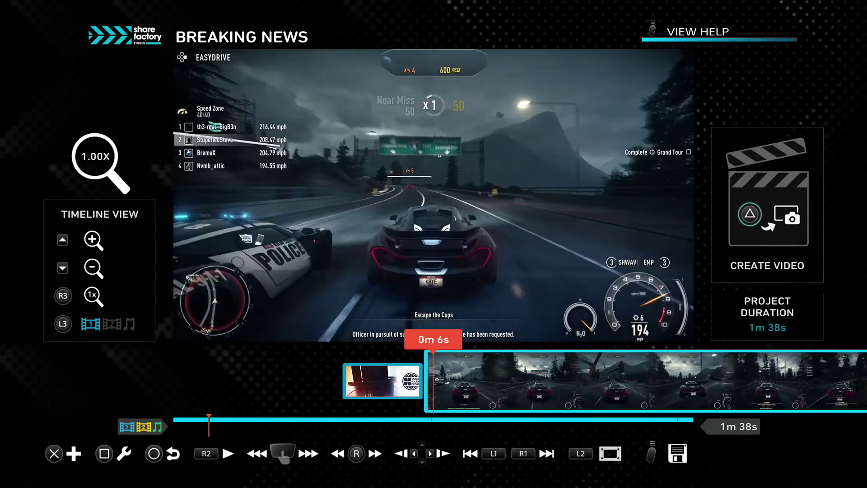
pyautogui.press('Left')
pyautogui.press('Right')
pyautogui.press('Left')
pyautogui.press('Left')
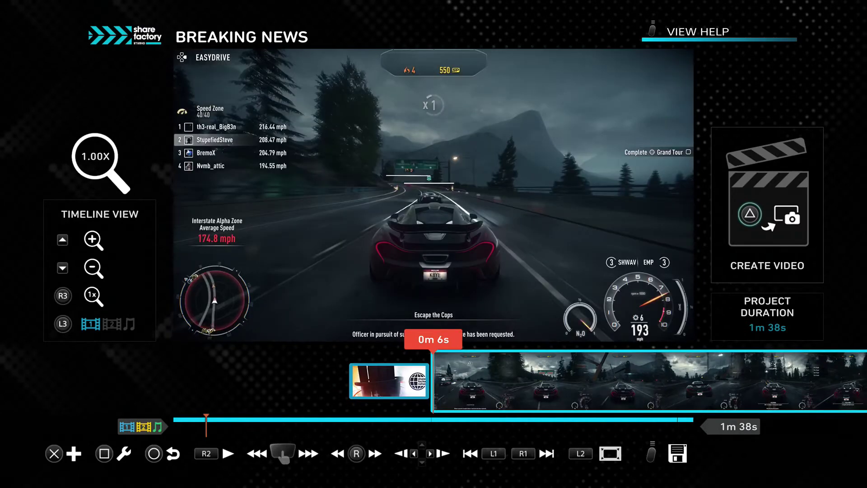
# Step: Look over the options for adding screenshots, a second track and other elements, and open the transition choices
pyautogui.press('Return')
pyautogui.press('Up')
pyautogui.press('Right')
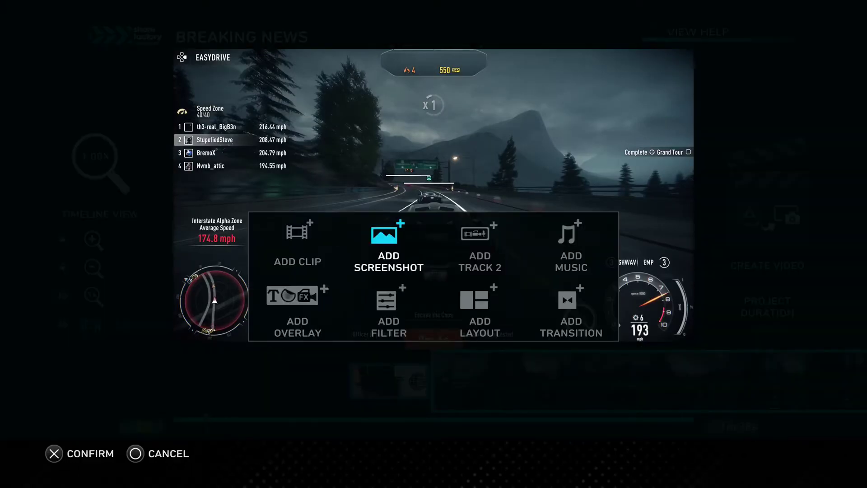
pyautogui.press('Right')
pyautogui.press('Left')
pyautogui.press('Right')
pyautogui.press('Left')
pyautogui.press('Right')
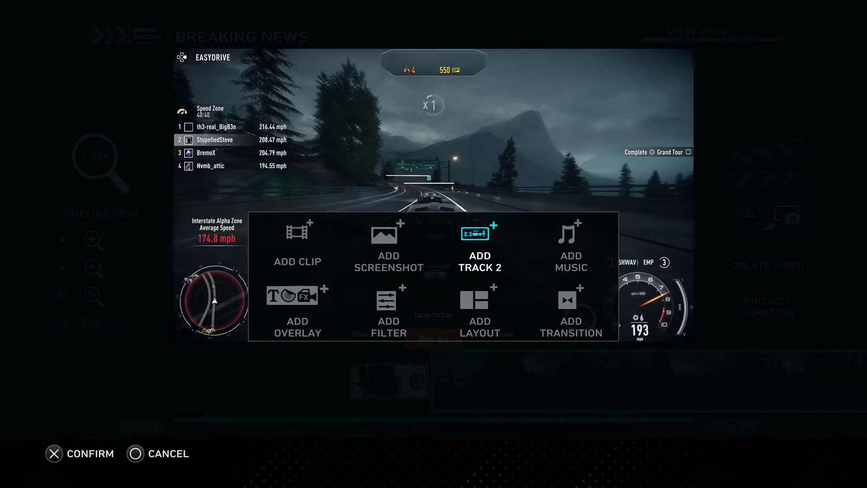
pyautogui.press('Down')
pyautogui.press('Left')
pyautogui.press('Right')
pyautogui.press('Right')
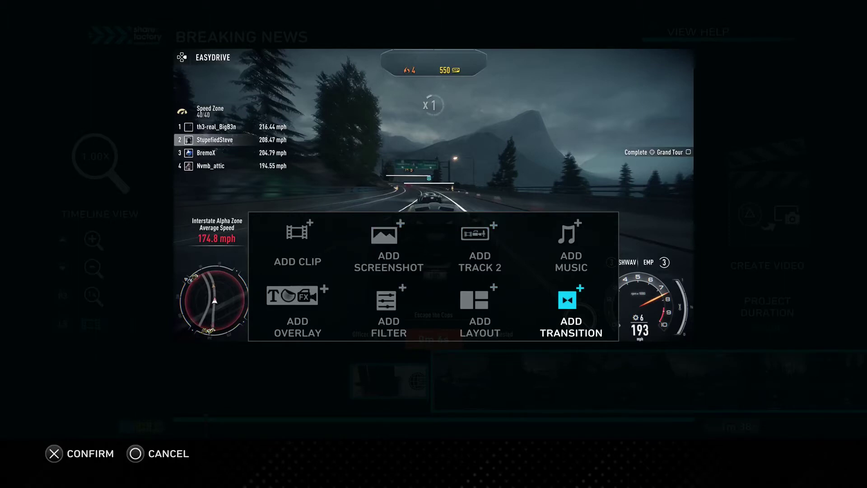
pyautogui.press('Return')
# Step: Browse the cinematic transitions and add Explosion #3 between the clips
pyautogui.press('Down')
pyautogui.press('Up')
pyautogui.press('Right')
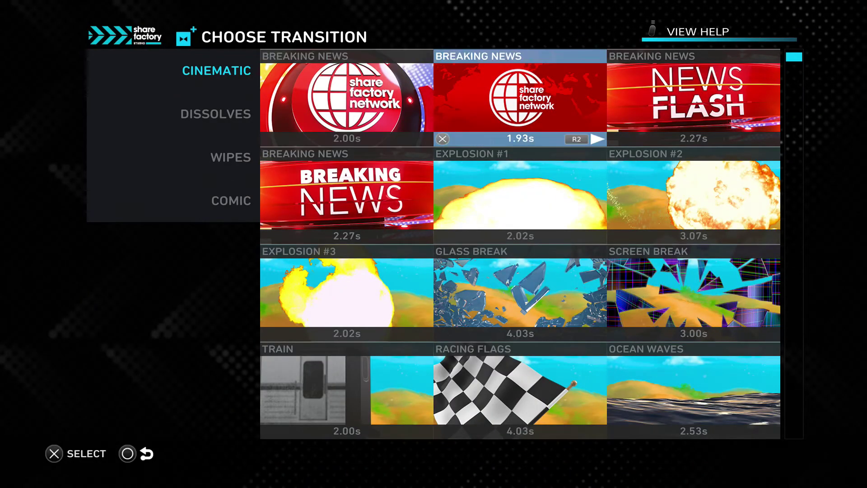
pyautogui.press('Right')
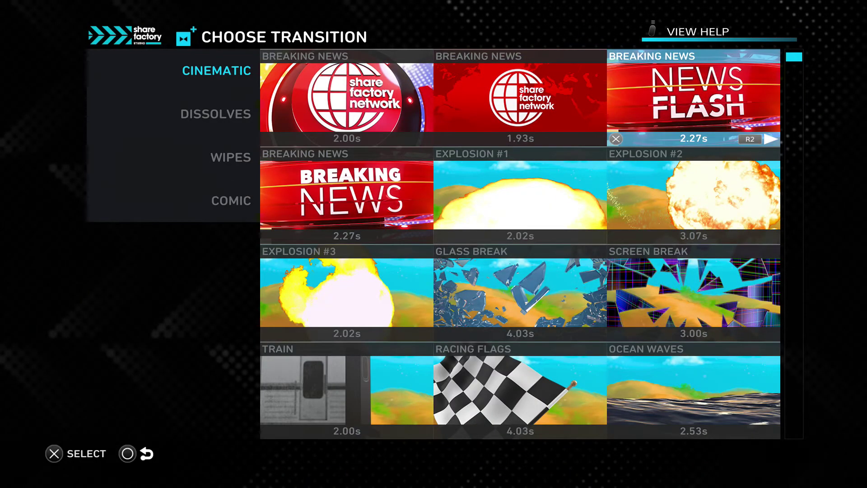
pyautogui.press('Left')
pyautogui.press('Left')
pyautogui.press('Down')
pyautogui.press('Down')
pyautogui.press('Left')
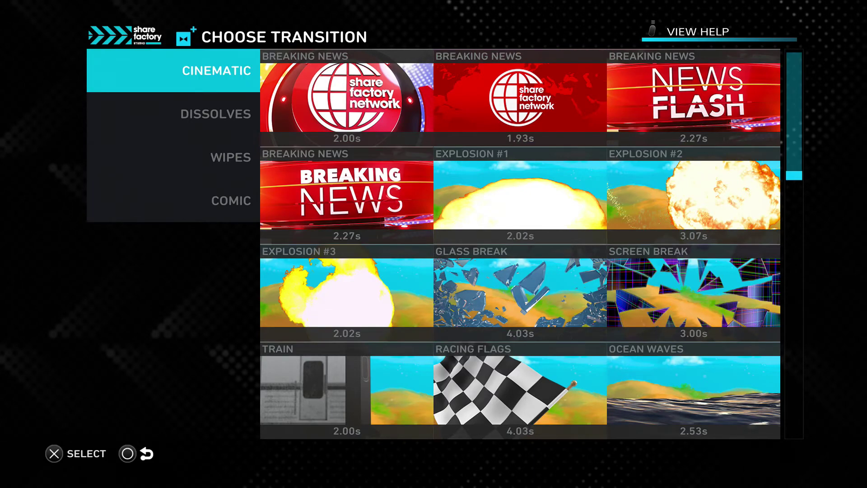
pyautogui.press('Right')
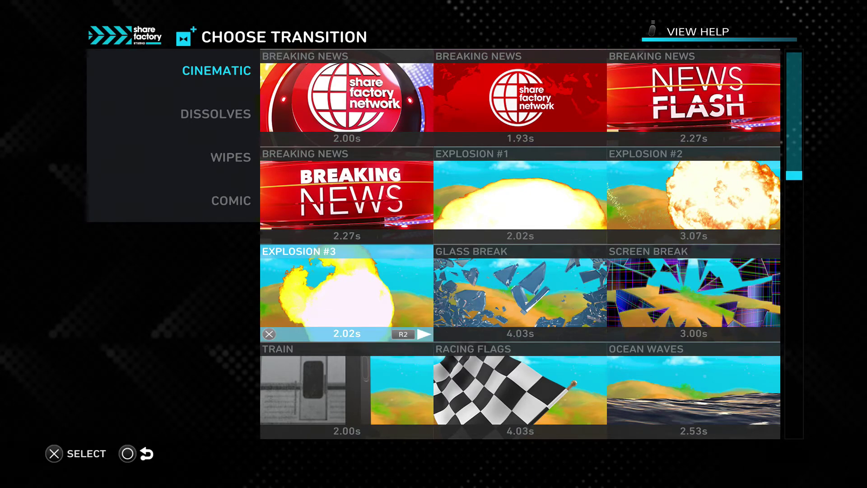
pyautogui.press('Escape')
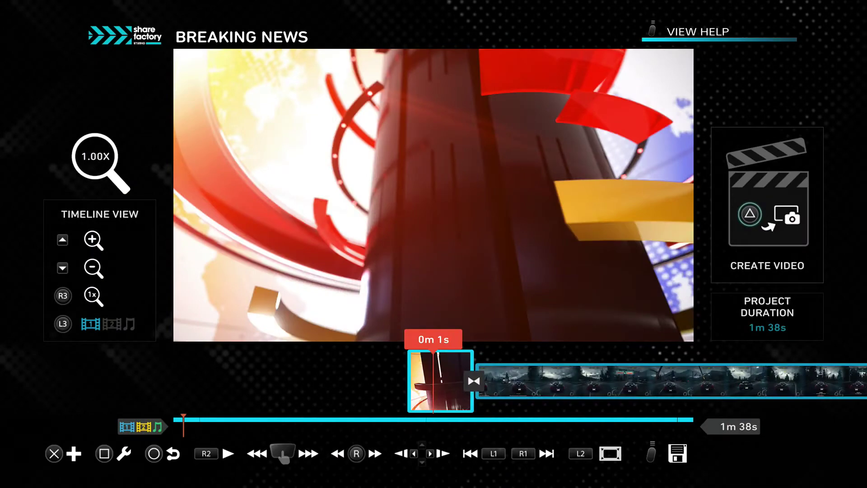
# Step: Review the added transitions on the timeline and stop on the one between the night-time and daytime clips, at about 0m 47s
pyautogui.press('space')
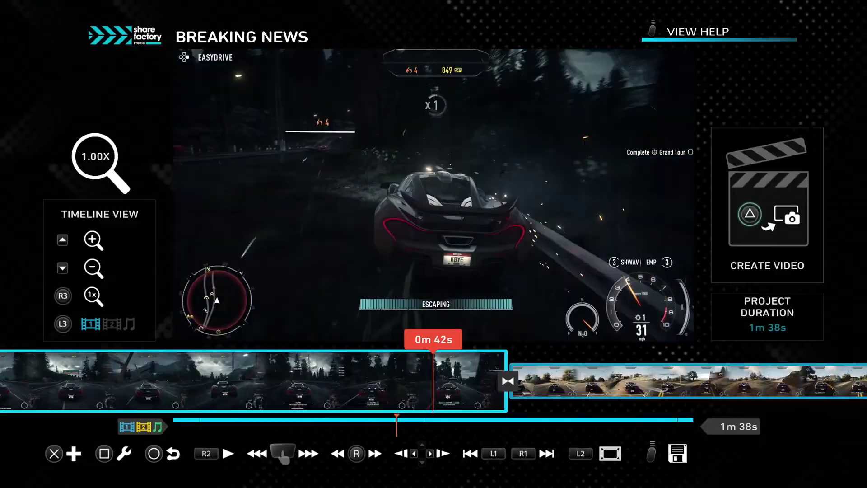
pyautogui.press('Left')
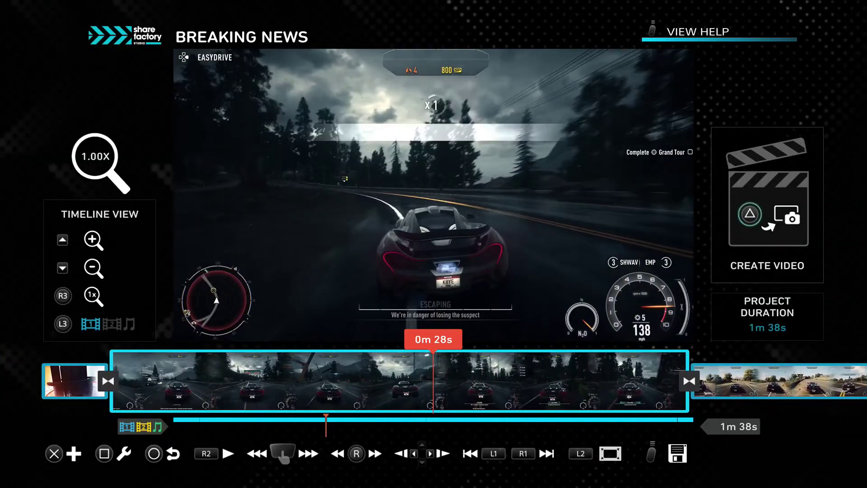
pyautogui.press('Right')
pyautogui.press('Left')
pyautogui.press('Right')
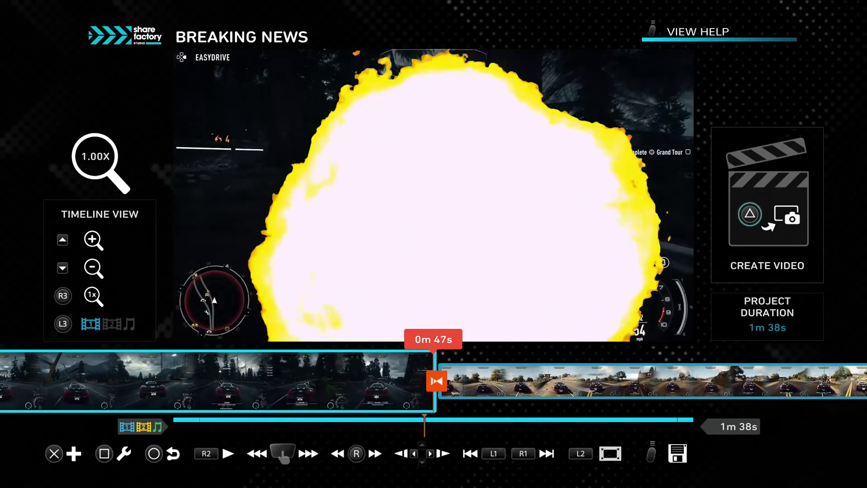
# Step: Replace the explosion transition between the night-time and daytime clips with the 2.27s Breaking News transition that shows the Breaking News title
pyautogui.press('Return')
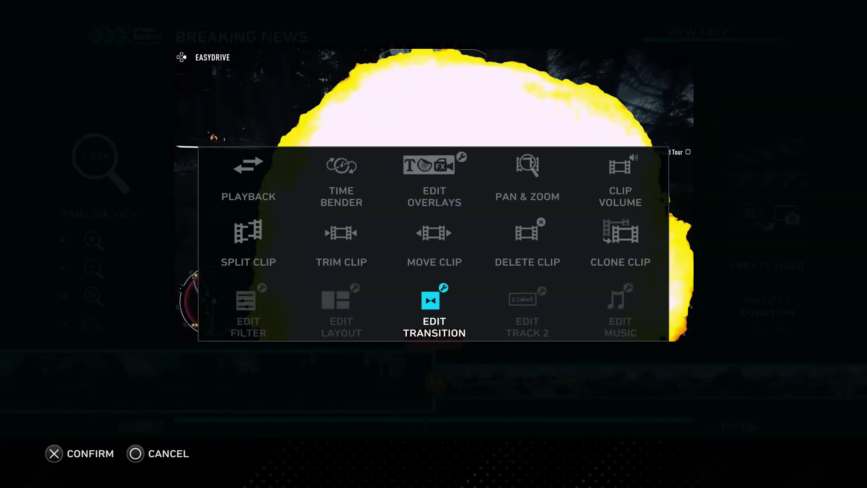
pyautogui.press('Up')
pyautogui.press('Up')
pyautogui.press('Up')
pyautogui.press('Down')
pyautogui.press('Down')
pyautogui.press('Return')
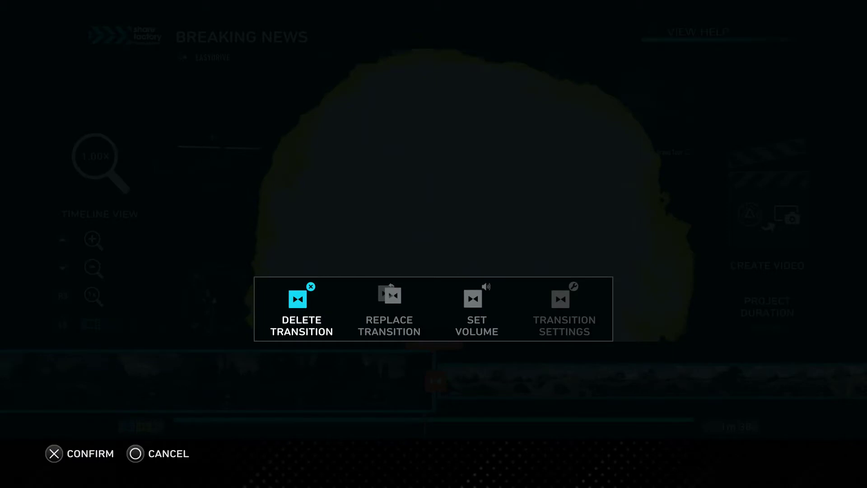
pyautogui.press('Right')
pyautogui.press('Return')
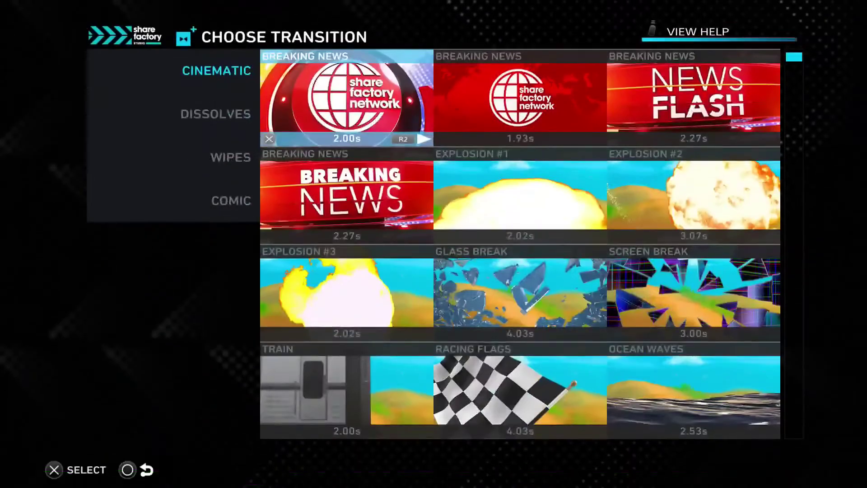
pyautogui.press('Down')
pyautogui.press('Return')
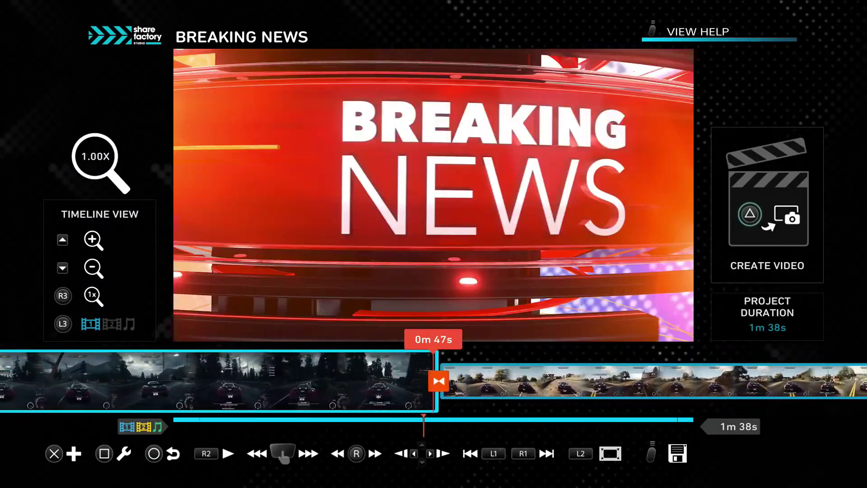
# Step: Scrub past the replaced transition and stop in the daytime gameplay clip at about 1m 2s
pyautogui.press('Right')
pyautogui.press('Left')
pyautogui.press('Right')
pyautogui.press('Right')
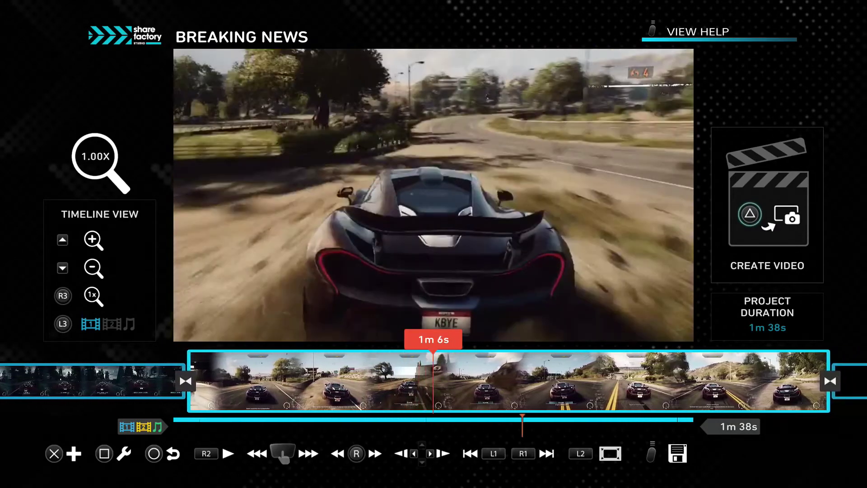
pyautogui.press('Left')
pyautogui.press('Right')
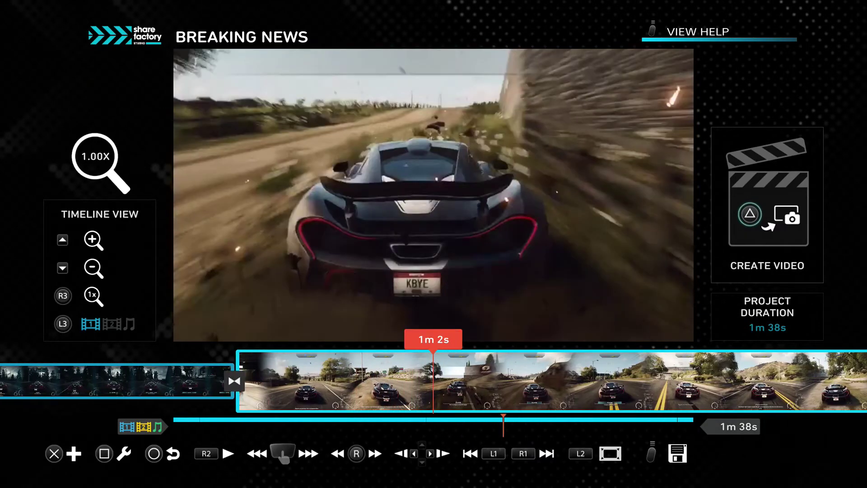
# Step: Look over the options for adding content at about 1m 2s and open the music library
pyautogui.press('Return')
pyautogui.press('Right')
pyautogui.press('Down')
pyautogui.press('Up')
pyautogui.press('Left')
pyautogui.press('Right')
pyautogui.press('Right')
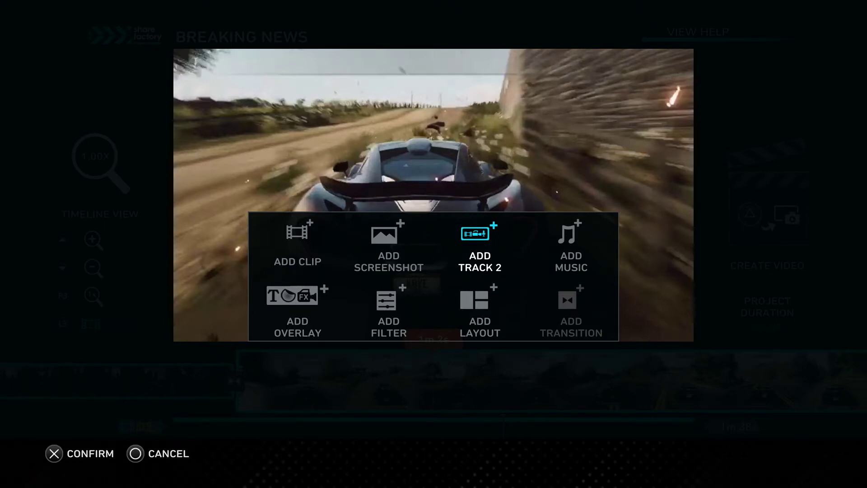
pyautogui.press('Right')
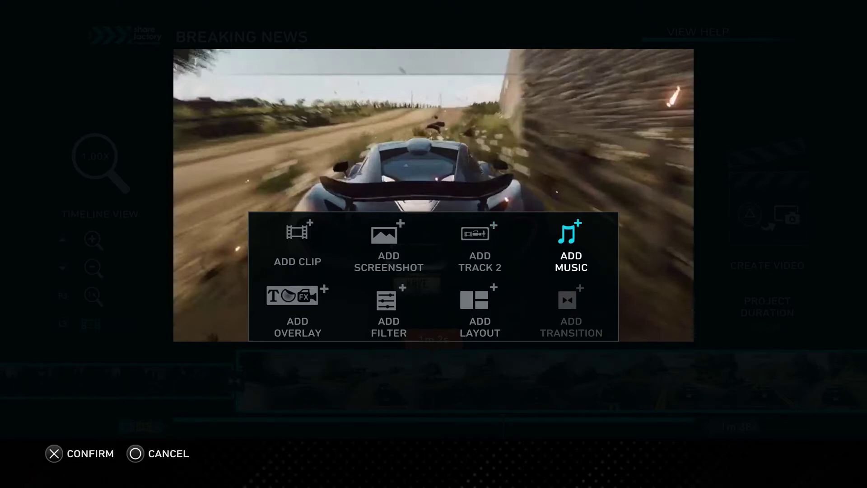
pyautogui.press('Return')
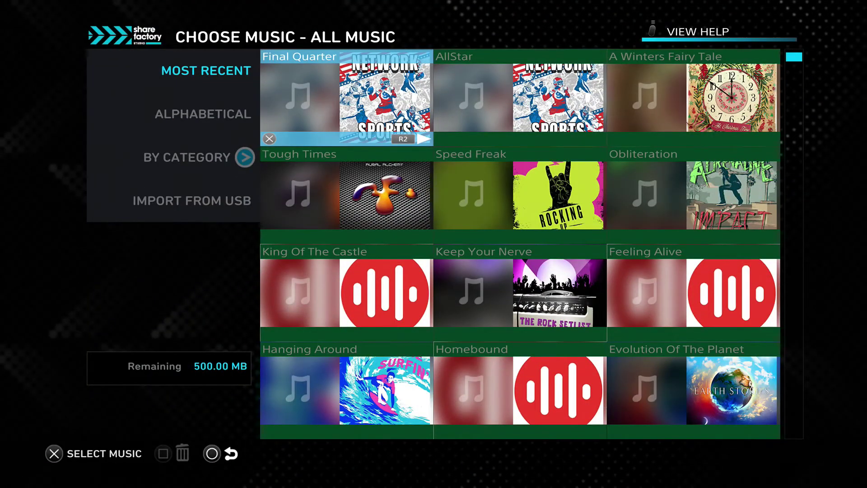
# Step: Preview the first song in the music library, then filter the list by the Disco category
pyautogui.press('space')
pyautogui.press('Down')
pyautogui.press('Left')
pyautogui.press('Down')
pyautogui.press('Down')
pyautogui.press('Return')
pyautogui.press('Down')
pyautogui.press('Down')
pyautogui.press('Down')
pyautogui.press('Down')
pyautogui.press('Down')
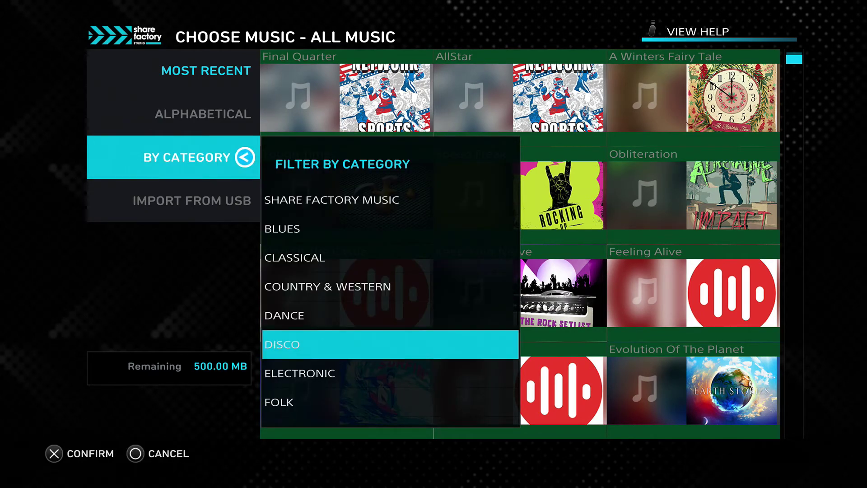
pyautogui.press('Return')
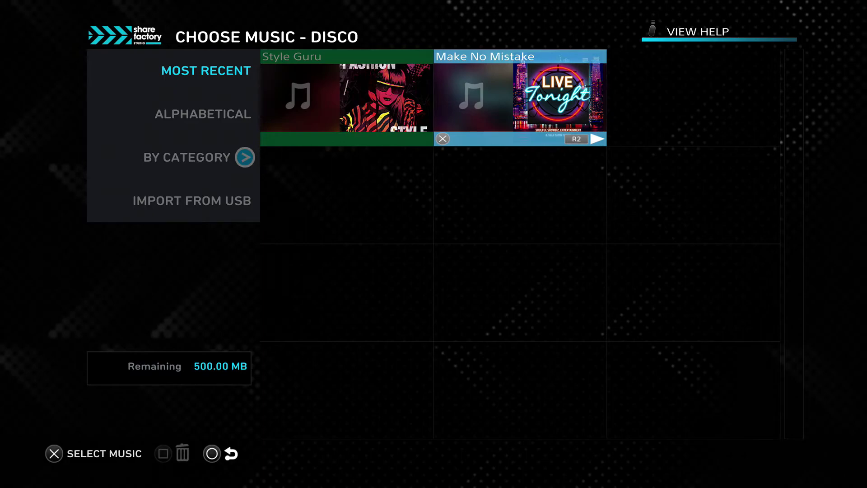
# Step: Add the Make No Mistake track at about 1m 2s and scrub along it to about 1m 23s
pyautogui.press('Return')
pyautogui.press('Right')
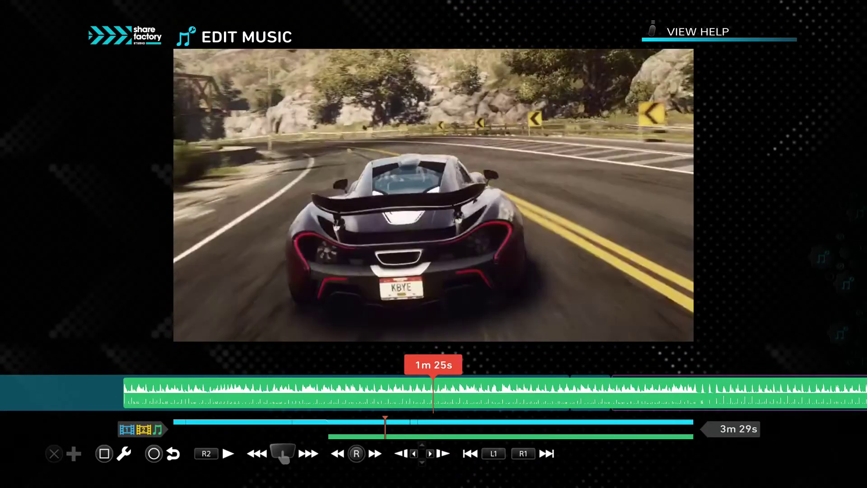
pyautogui.press('Left')
pyautogui.press('Right')
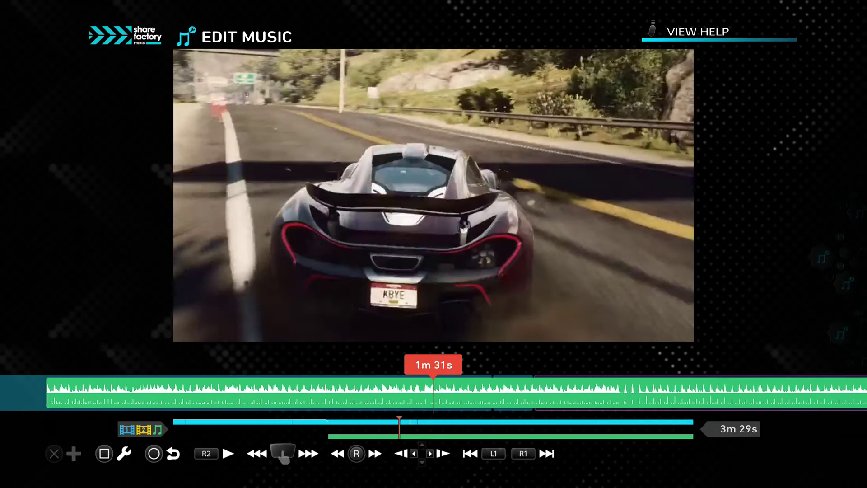
pyautogui.press('Left')
# Step: Look over the music editing options, including splitting, trimming, cloning, volume and fades
pyautogui.press('Menu')
pyautogui.press('Left')
pyautogui.press('Right')
pyautogui.press('Down')
pyautogui.press('Left')
pyautogui.press('Up')
pyautogui.press('Down')
pyautogui.press('Left')
pyautogui.press('Up')
pyautogui.press('Down')
pyautogui.press('Up')
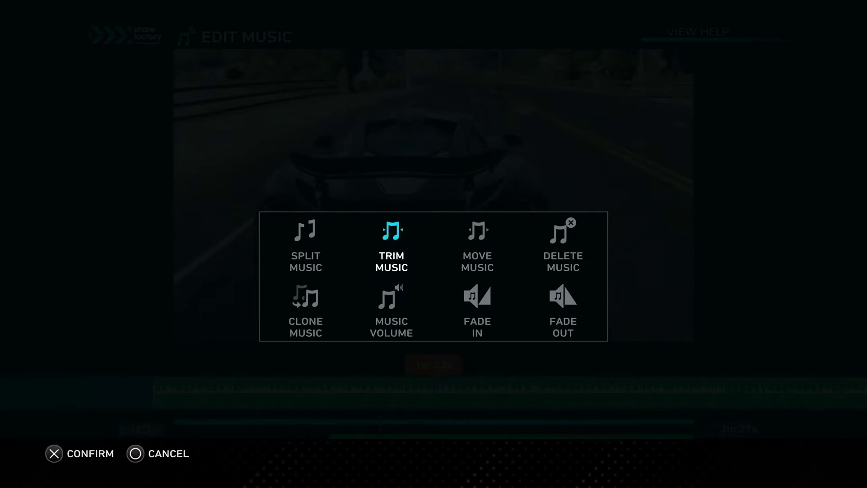
# Step: Move the music track about 28 seconds earlier on the timeline
pyautogui.press('Right')
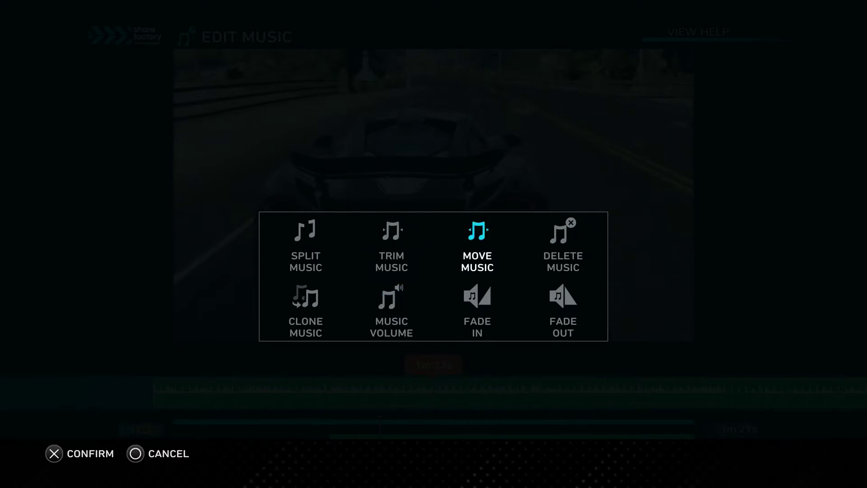
pyautogui.press('Return')
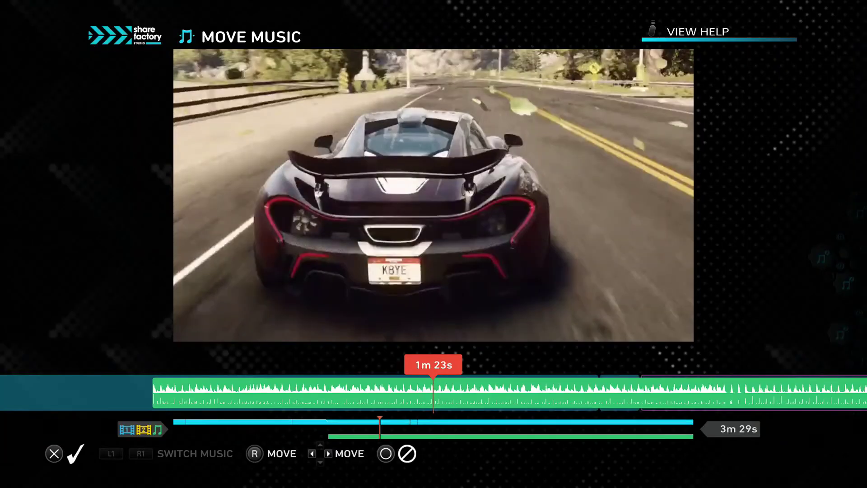
pyautogui.press('Left')
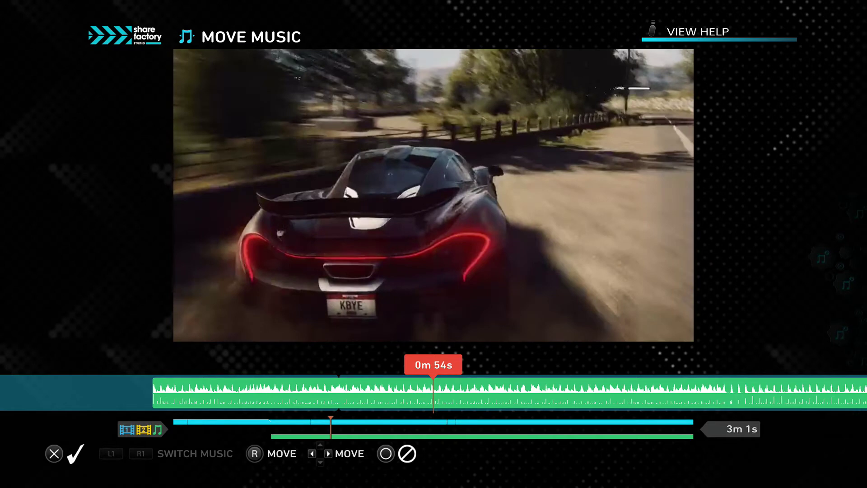
pyautogui.press('Return')
# Step: Scrub back and forth through the moved music track and stop at about 1m 14s
pyautogui.press('Right')
pyautogui.press('Left')
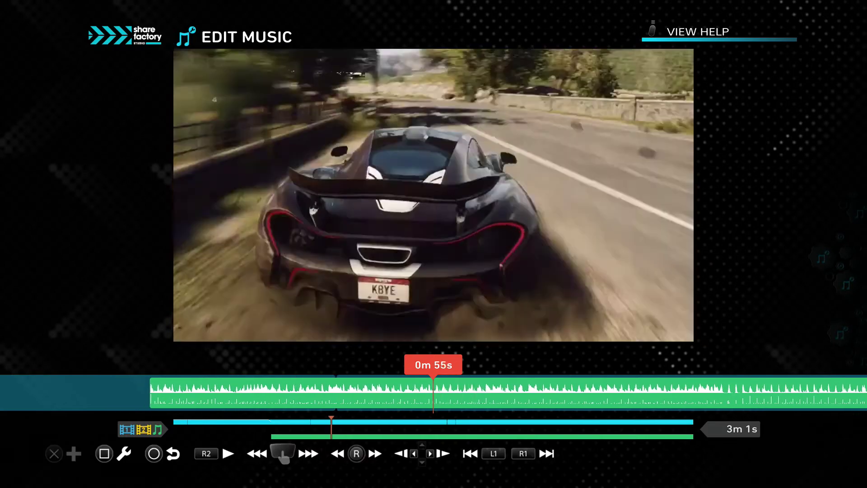
pyautogui.press('Right')
pyautogui.press('Right')
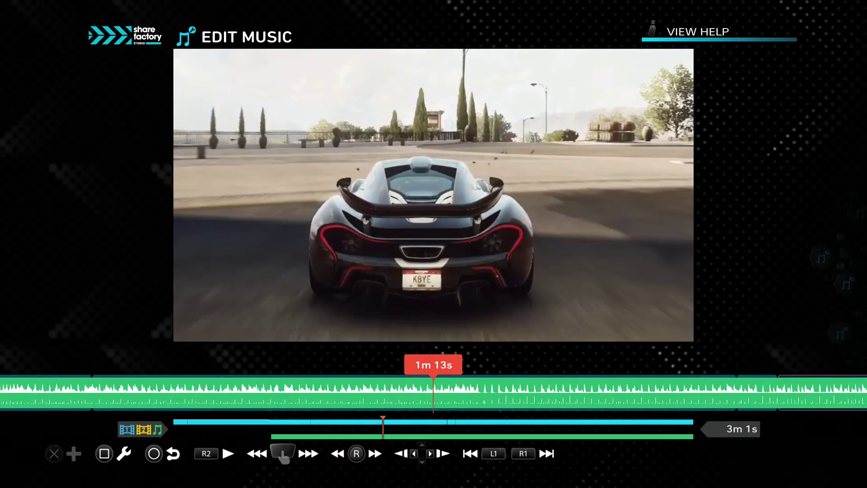
pyautogui.press('Left')
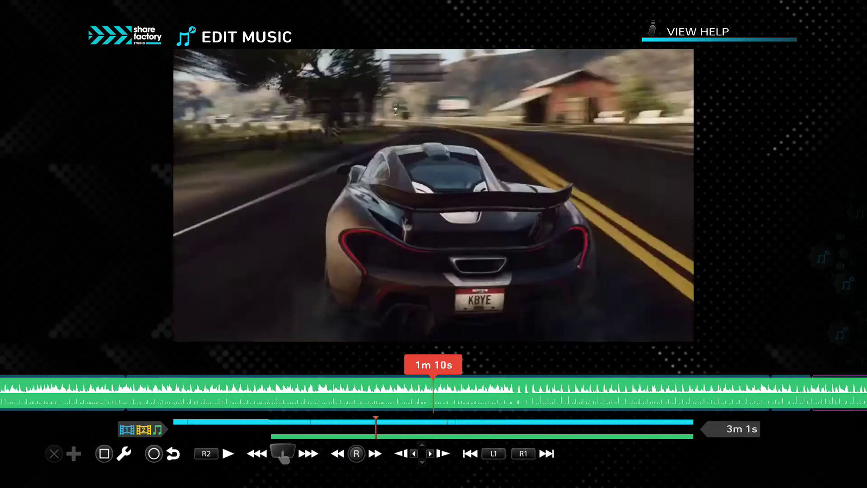
pyautogui.press('Left')
pyautogui.press('Right')
pyautogui.press('Left')
pyautogui.press('Right')
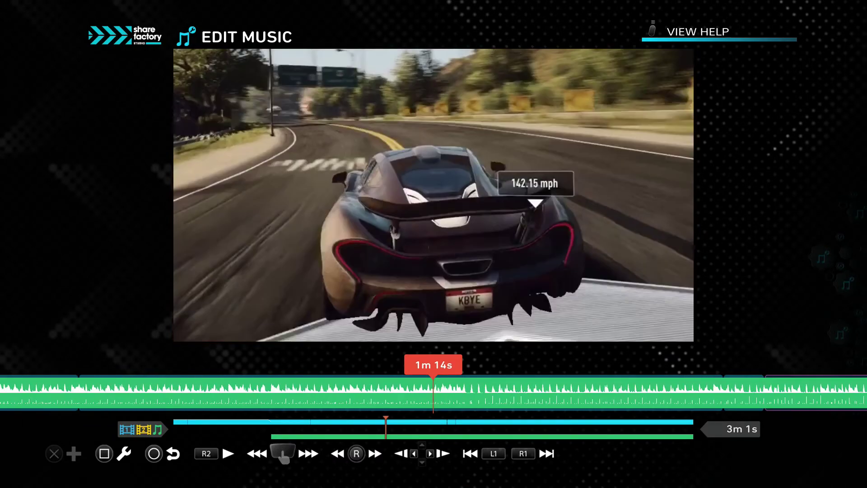
# Step: Review the music fade and volume options, then return to the main project timeline
pyautogui.press('Return')
pyautogui.press('Down')
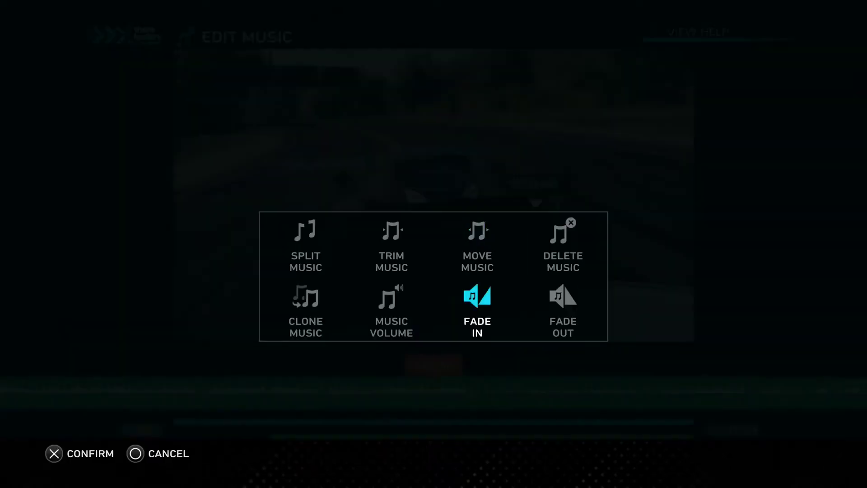
pyautogui.press('Left')
pyautogui.press('Right')
pyautogui.press('Return')
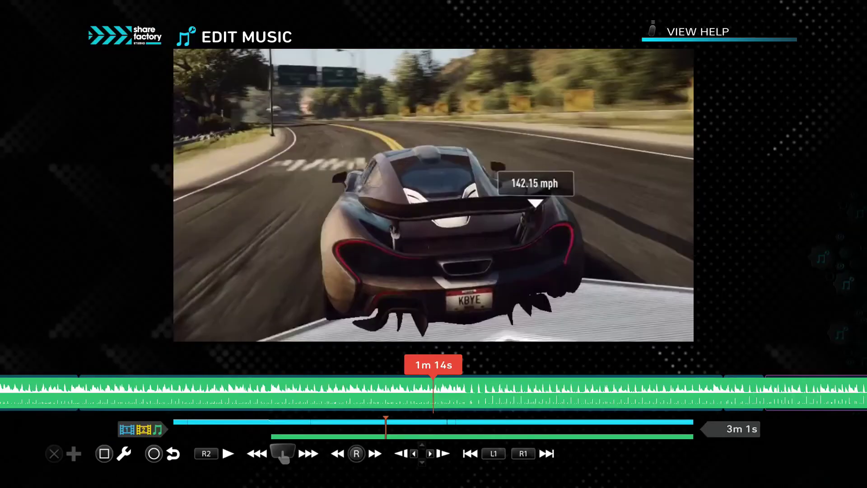
pyautogui.press('Escape')
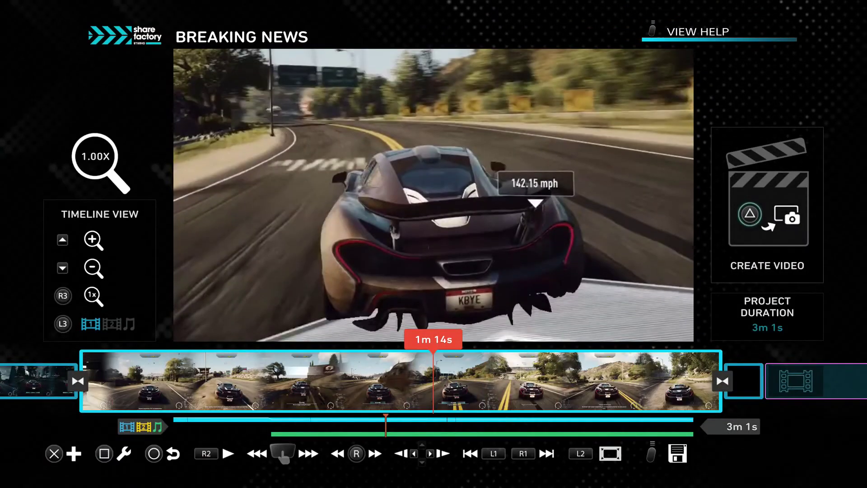
# Step: Add the Posterize photo filter to the daytime gameplay clip
pyautogui.press('Return')
pyautogui.press('Down')
pyautogui.press('Left')
pyautogui.press('Left')
pyautogui.press('Right')
pyautogui.press('Return')
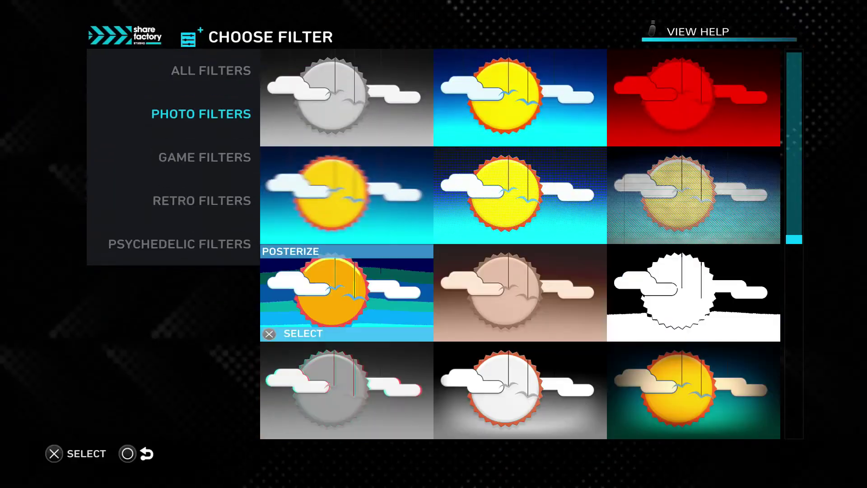
pyautogui.press('Return')
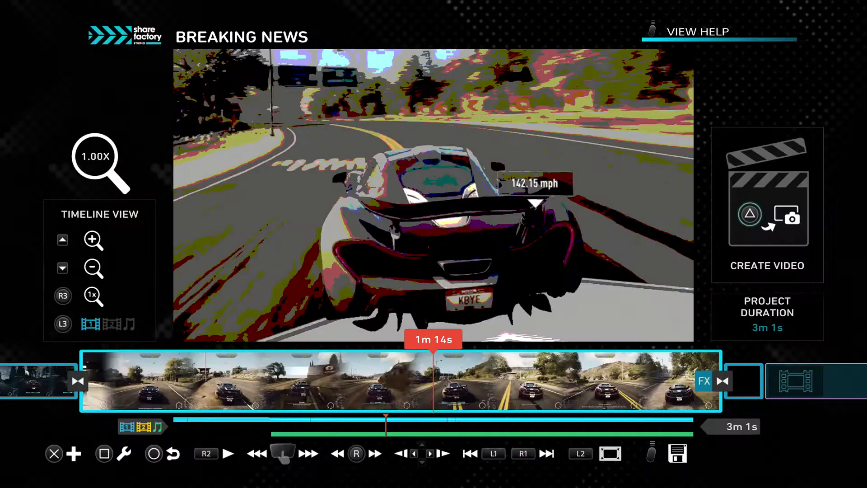
# Step: Scrub the filtered clip to about 1m 18s and open the overlay library there
pyautogui.press('Right')
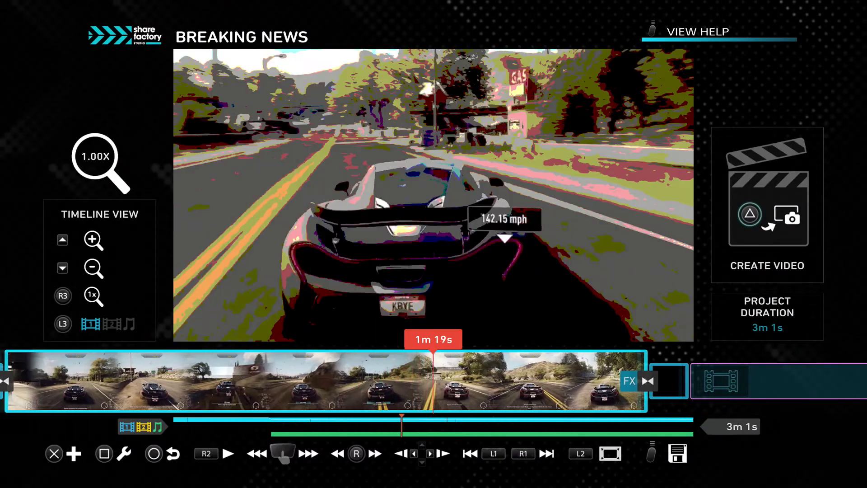
pyautogui.press('Left')
pyautogui.press('Return')
pyautogui.press('Return')
pyautogui.press('Left')
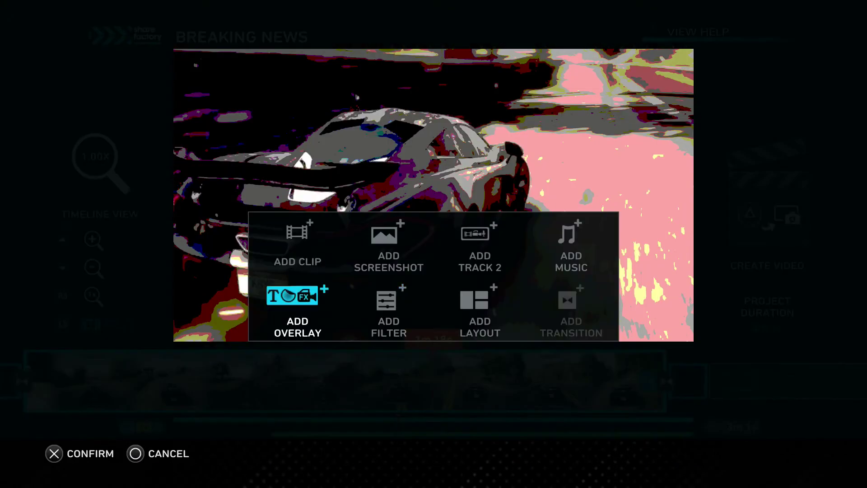
pyautogui.press('Return')
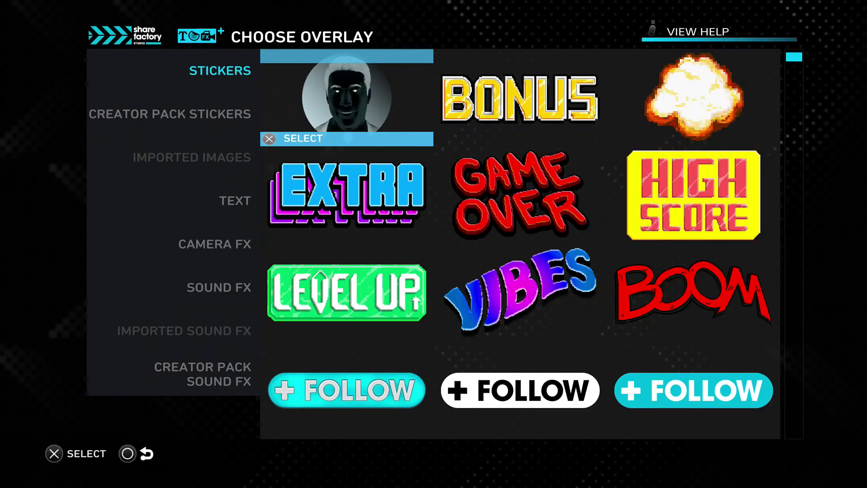
# Step: Browse the stickers and add the teal + FOLLOW sticker with silver lettering as an overlay
pyautogui.press('Right')
pyautogui.press('Down')
pyautogui.press('Down')
pyautogui.press('Down')
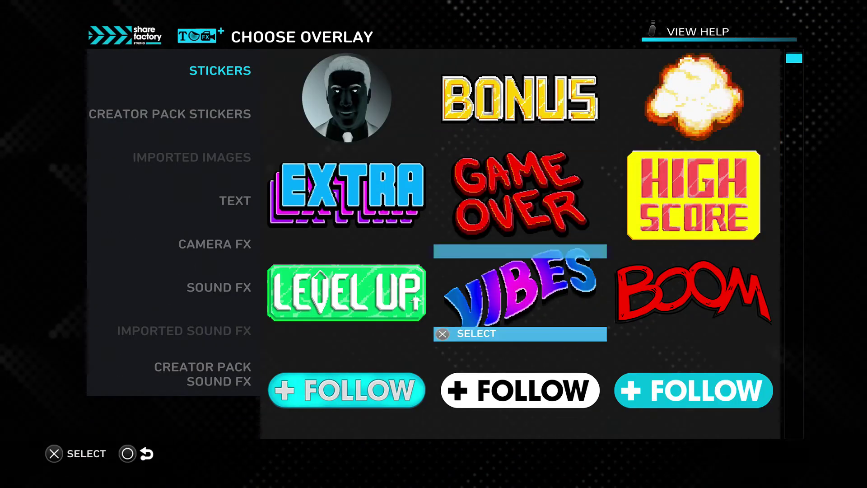
pyautogui.press('Down')
pyautogui.press('Up')
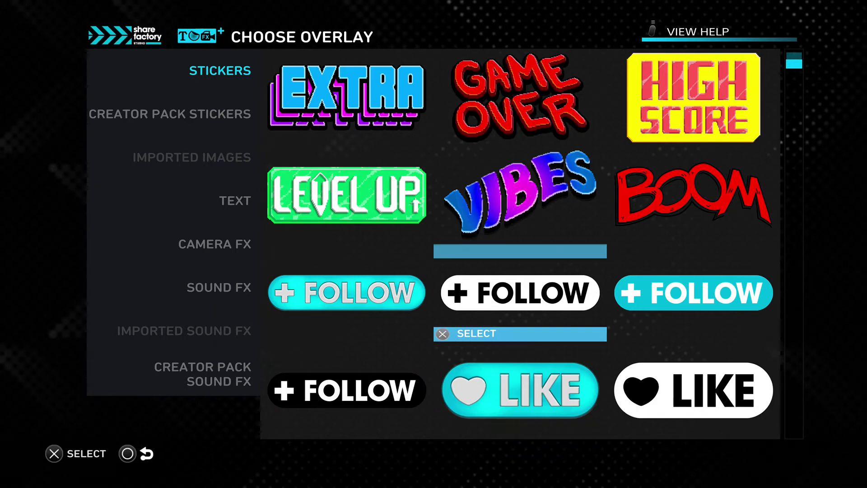
pyautogui.press('Right')
pyautogui.press('Left')
pyautogui.press('Left')
pyautogui.press('Return')
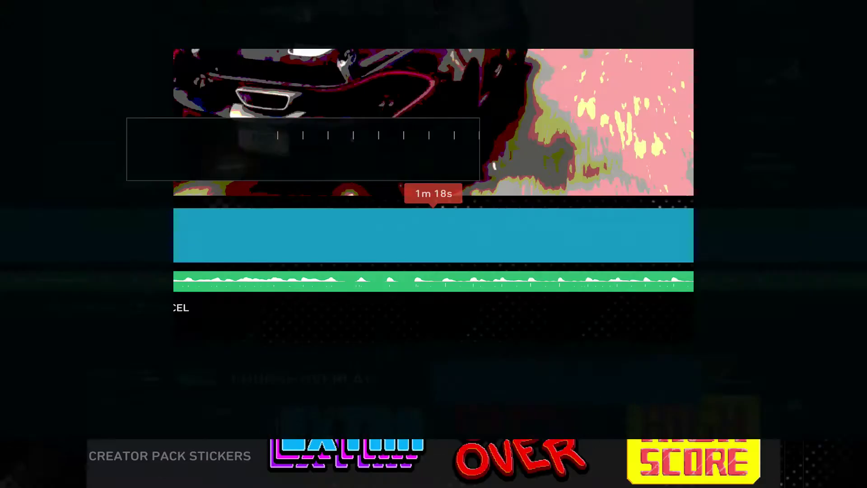
# Step: Set the + FOLLOW sticker's duration to 10.0s
pyautogui.press('Right')
pyautogui.press('Right')
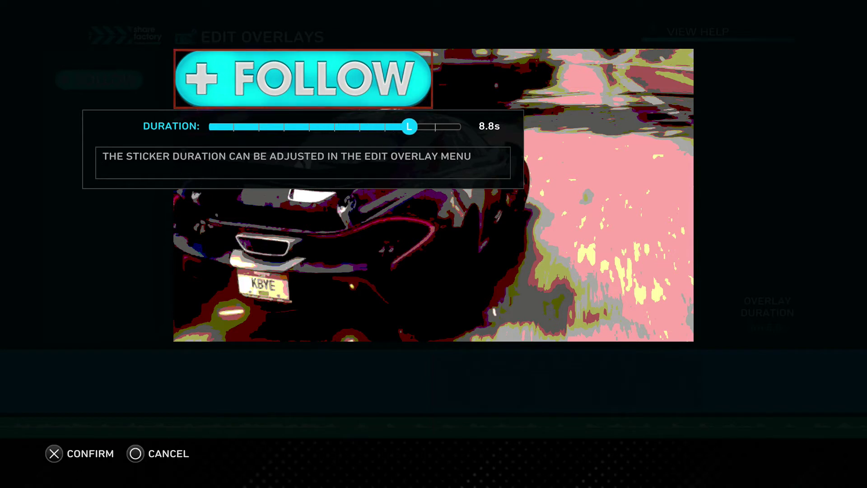
pyautogui.press('Left')
pyautogui.press('Left')
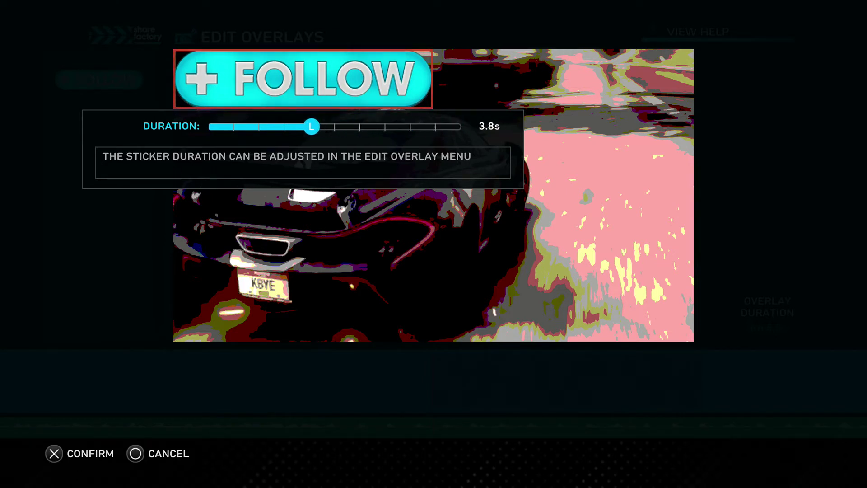
pyautogui.press('Right')
pyautogui.press('Right')
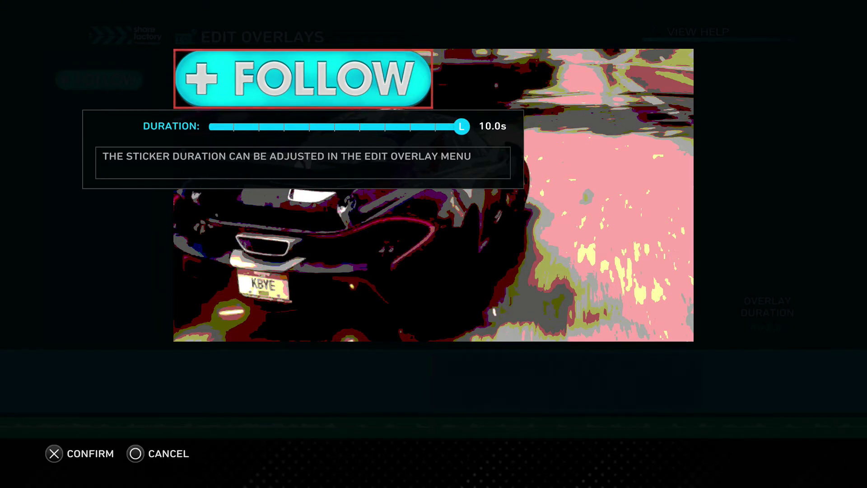
pyautogui.press('Return')
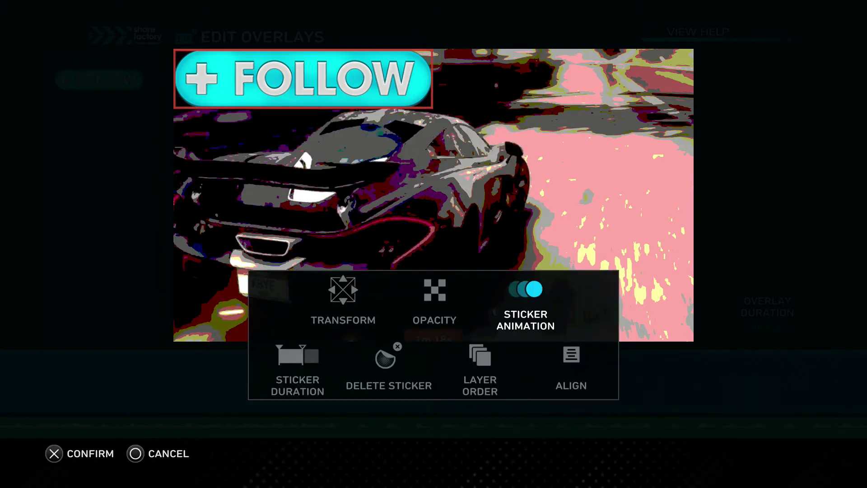
# Step: Transform the + FOLLOW sticker so it is larger, slightly tilted and near the middle of the picture
pyautogui.press('Return')
pyautogui.press('R1')
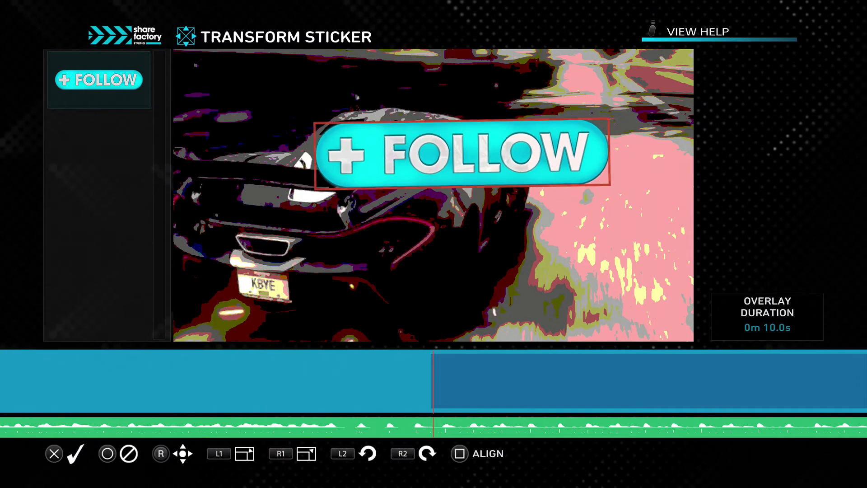
pyautogui.press('pageup')
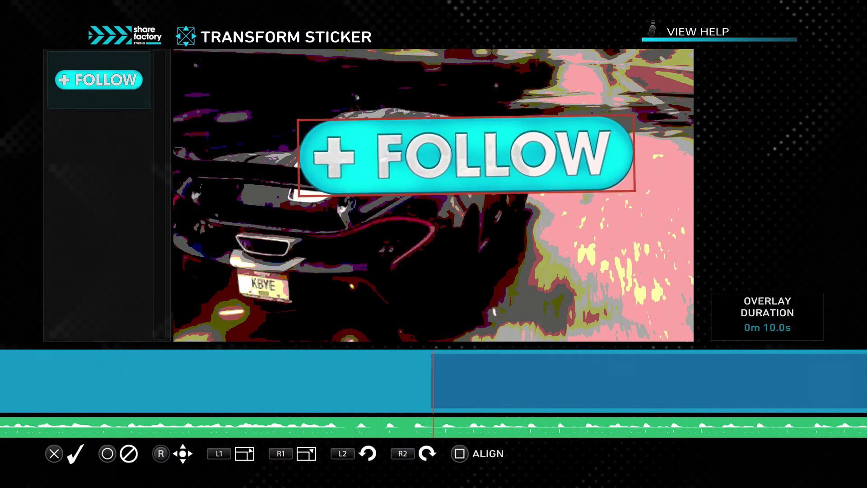
pyautogui.press('Return')
# Step: Set the + FOLLOW sticker's beginning animation to Fly In
pyautogui.press('Up')
pyautogui.press('Return')
pyautogui.press('Left')
pyautogui.press('Left')
pyautogui.press('Return')
pyautogui.press('Down')
pyautogui.press('Down')
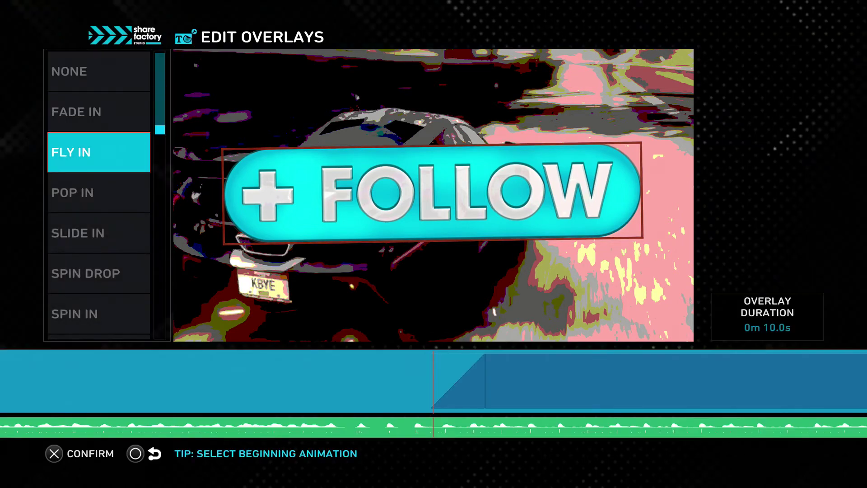
pyautogui.press('Return')
# Step: Set the + FOLLOW sticker's middle animation to Bounce
pyautogui.press('Return')
pyautogui.press('Down')
pyautogui.press('Down')
pyautogui.press('Down')
pyautogui.press('Down')
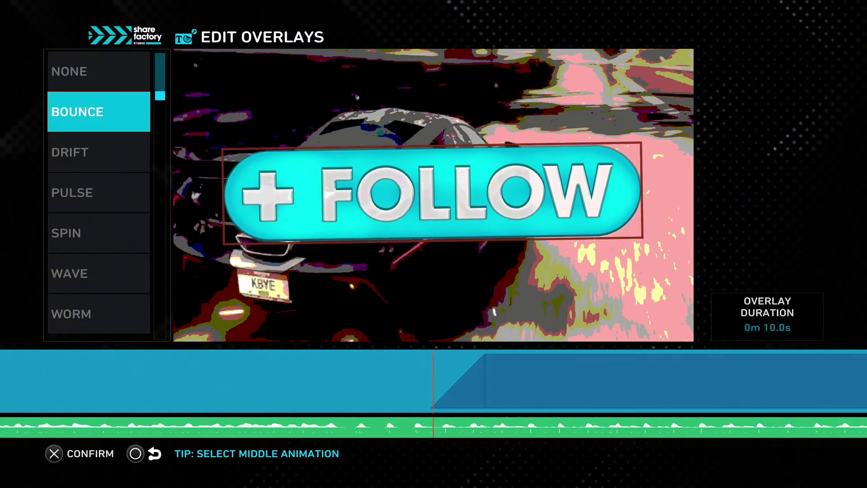
pyautogui.press('Return')
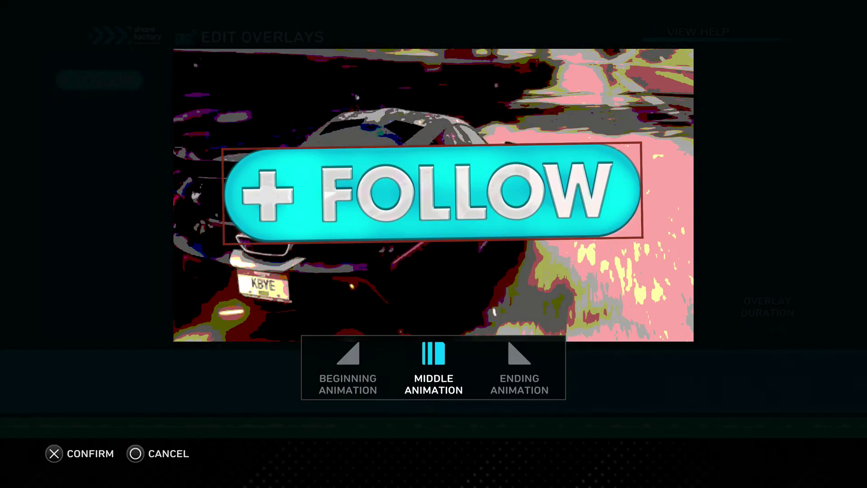
# Step: Choose an ending animation for the + FOLLOW sticker and return to the overlay timeline
pyautogui.press('Right')
pyautogui.press('Return')
pyautogui.press('Down')
pyautogui.press('Down')
pyautogui.press('Return')
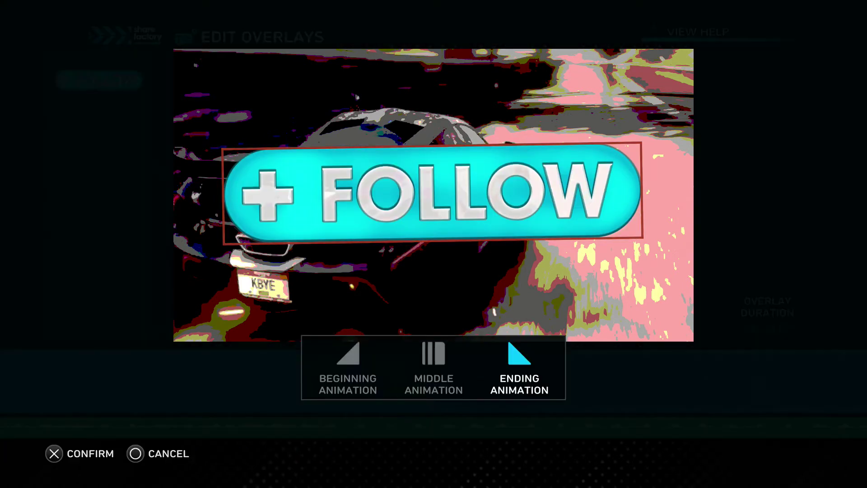
pyautogui.press('Escape')
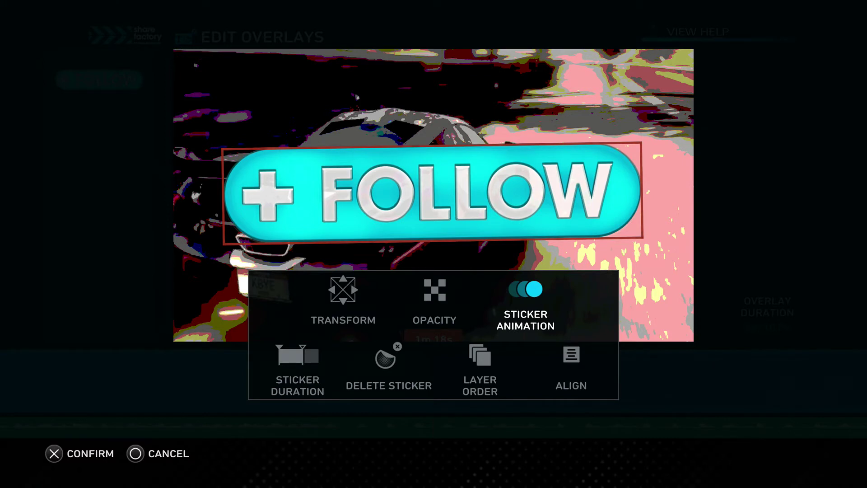
pyautogui.press('Down')
pyautogui.press('Escape')
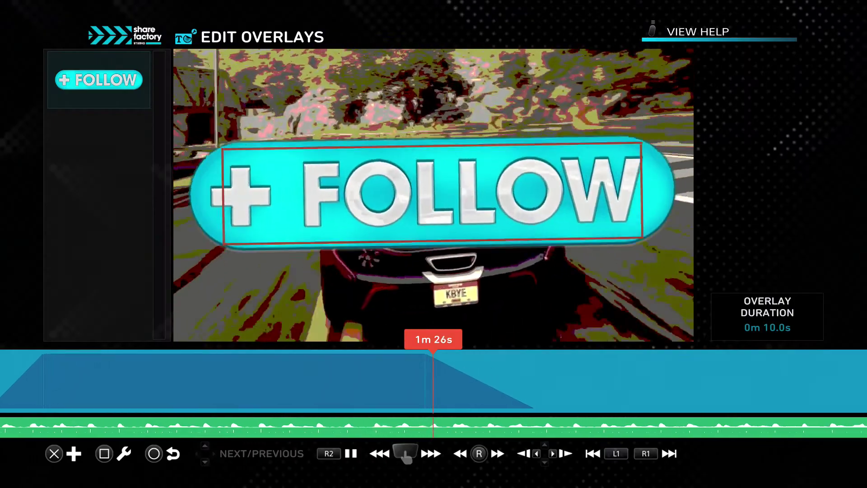
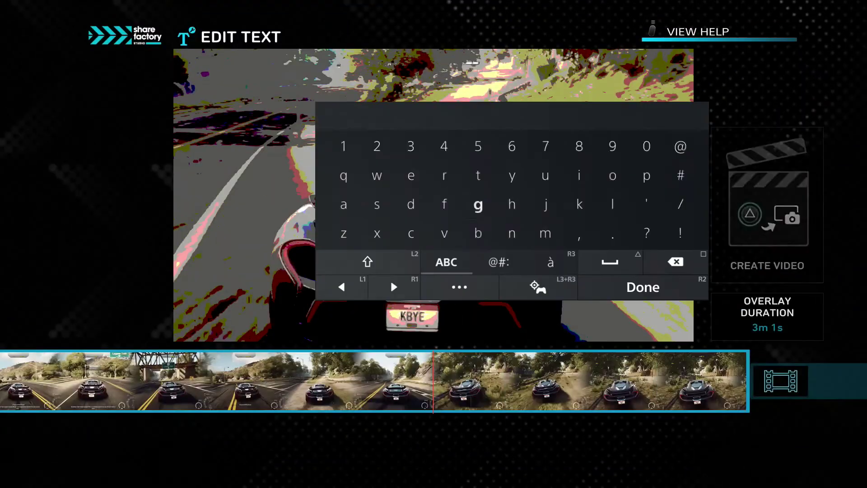
# Step: Add a bold outlined text overlay reading "epic" with a duration of 5.9s
pyautogui.press('Left')
pyautogui.press('Left')
pyautogui.press('Up')
pyautogui.press('Return')
pyautogui.press('Right')
pyautogui.press('Right')
pyautogui.press('Right')
pyautogui.press('Right')
pyautogui.press('Right')
pyautogui.press('Right')
pyautogui.press('Right')
pyautogui.write('p')
pyautogui.press('Left')
pyautogui.press('Left')
pyautogui.write('i')
pyautogui.press('Down')
pyautogui.press('Down')
pyautogui.press('Left')
pyautogui.press('Left')
pyautogui.press('Left')
pyautogui.press('Left')
pyautogui.press('Left')
pyautogui.press('Left')
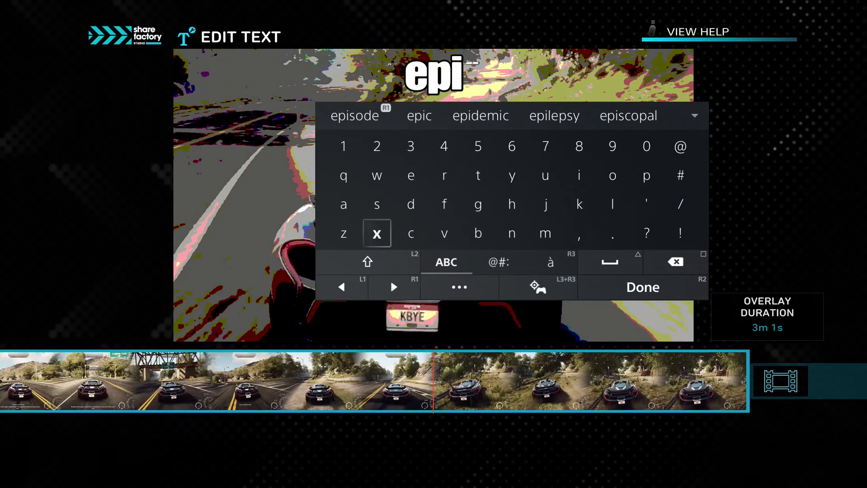
pyautogui.press('Right')
pyautogui.write('c')
pyautogui.press('Return')
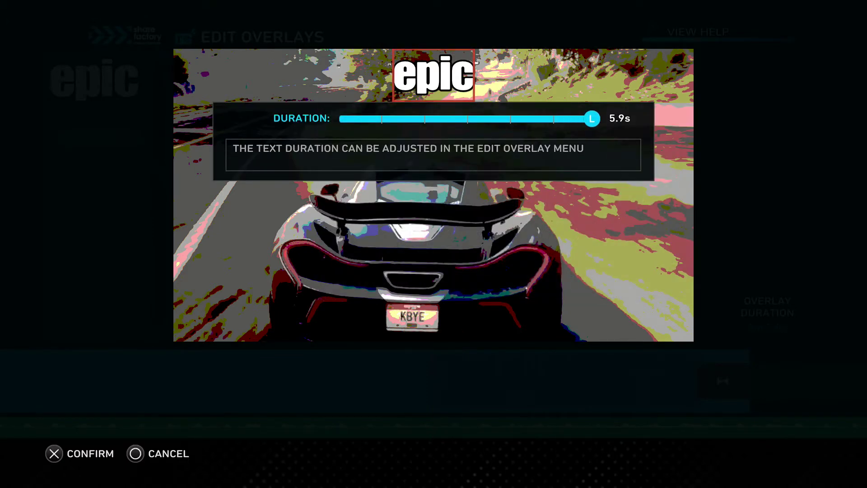
pyautogui.press('Return')
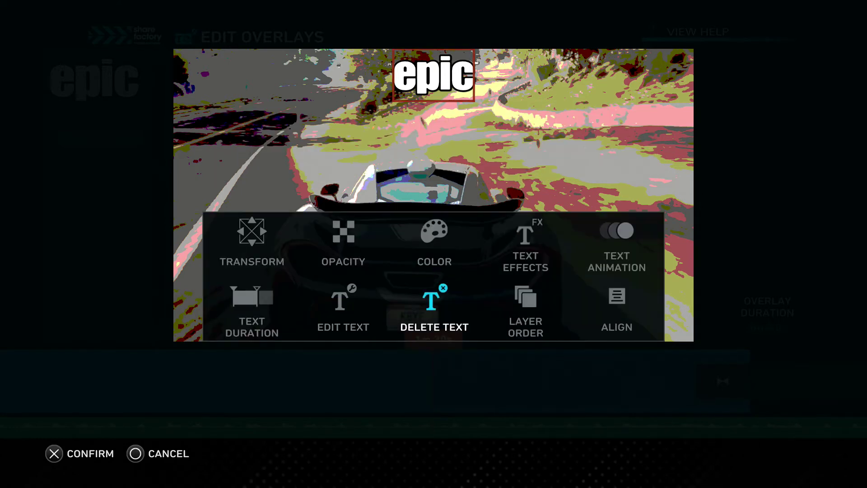
# Step: Recolor the epic text to bright pink
pyautogui.press('Return')
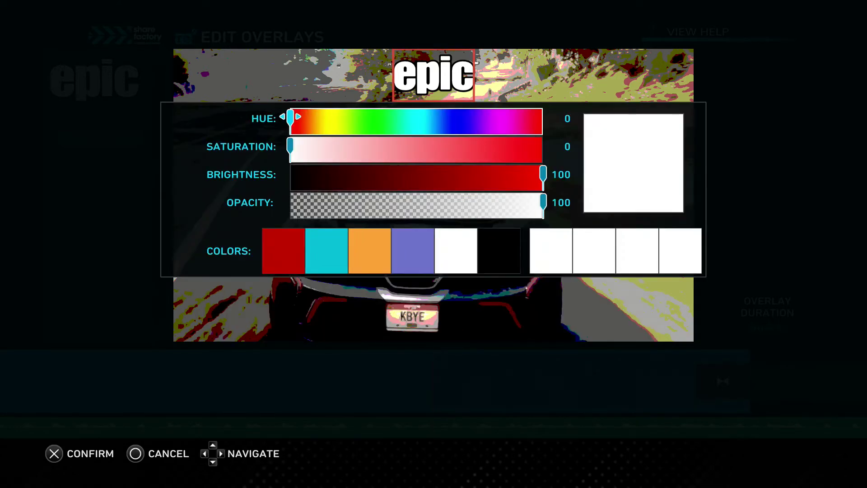
pyautogui.press('Escape')
pyautogui.press('Left')
pyautogui.press('Left')
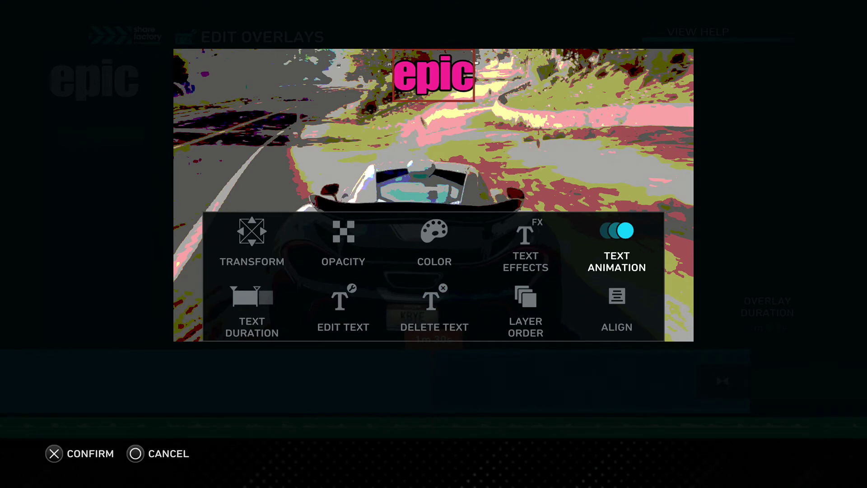
# Step: Transform the epic text so it is much larger and sits in the upper-left corner of the picture
pyautogui.press('Down')
pyautogui.press('Left')
pyautogui.press('Left')
pyautogui.press('Left')
pyautogui.press('Up')
pyautogui.press('Left')
pyautogui.press('Return')
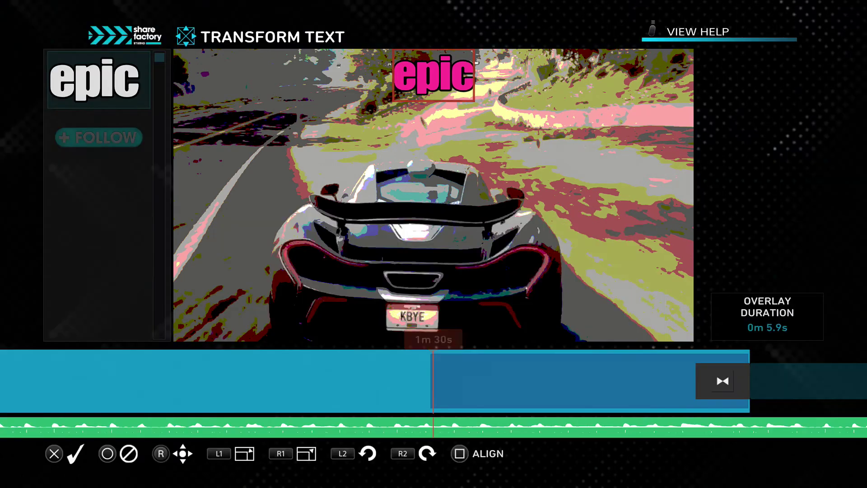
pyautogui.press('L1')
pyautogui.press('Down')
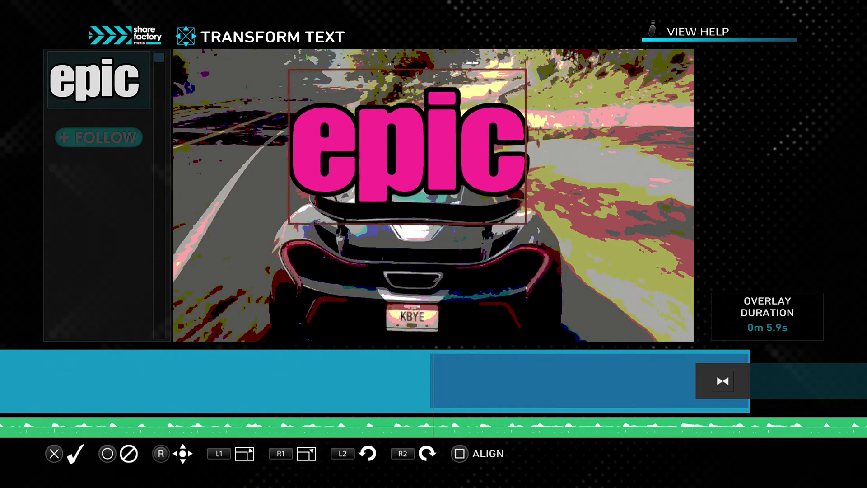
pyautogui.press('Up')
pyautogui.press('Left')
pyautogui.press('Right')
pyautogui.press('Down')
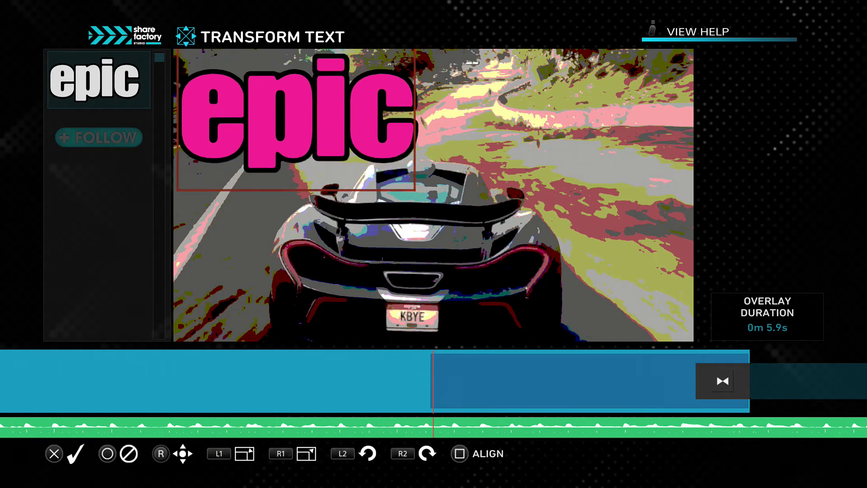
pyautogui.press('Return')
# Step: Set the epic text's beginning animation to Random In
pyautogui.press('Right')
pyautogui.press('Right')
pyautogui.press('Right')
pyautogui.press('Right')
pyautogui.press('Return')
pyautogui.press('Left')
pyautogui.press('Left')
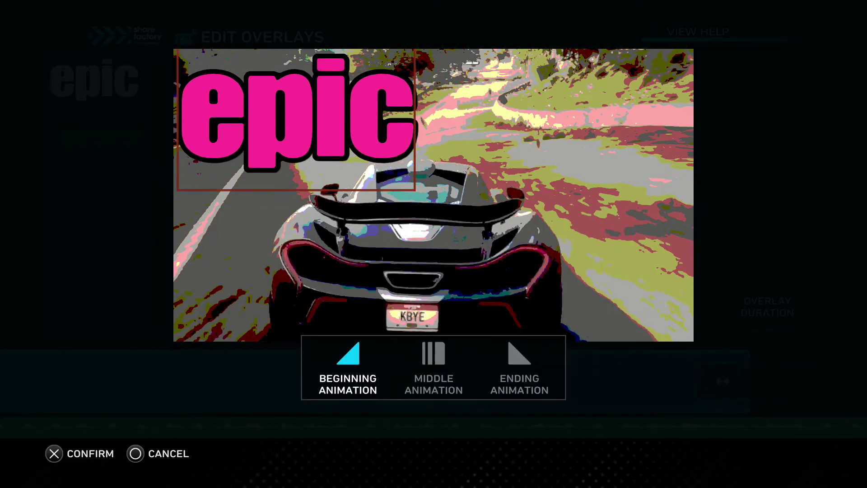
pyautogui.press('Return')
pyautogui.press('Down')
pyautogui.press('Down')
pyautogui.press('Down')
pyautogui.press('Down')
pyautogui.press('Down')
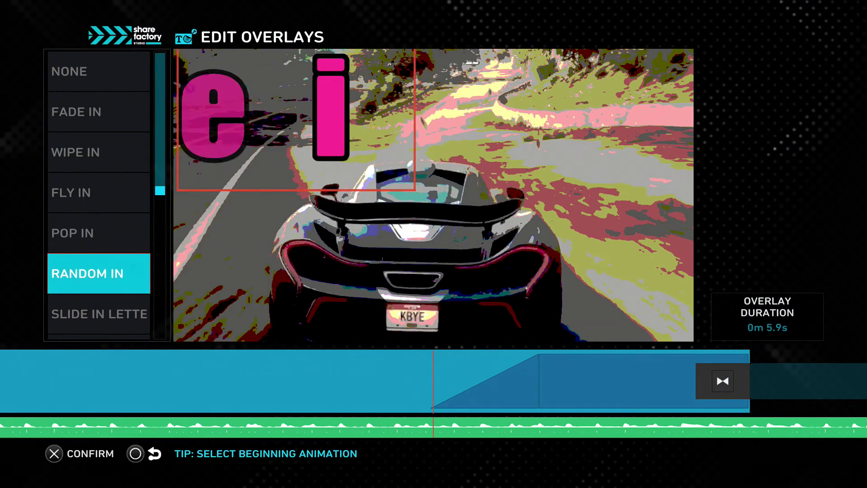
pyautogui.press('Return')
# Step: Set the epic text's middle animation to Bounce
pyautogui.press('Down')
pyautogui.press('Down')
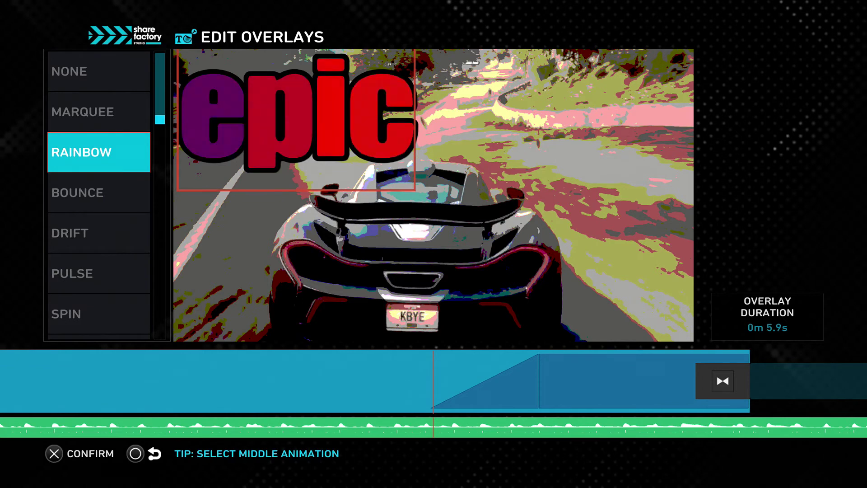
pyautogui.press('Down')
pyautogui.press('Return')
# Step: Choose an ending animation for the epic text and return to the overlay timeline
pyautogui.press('Right')
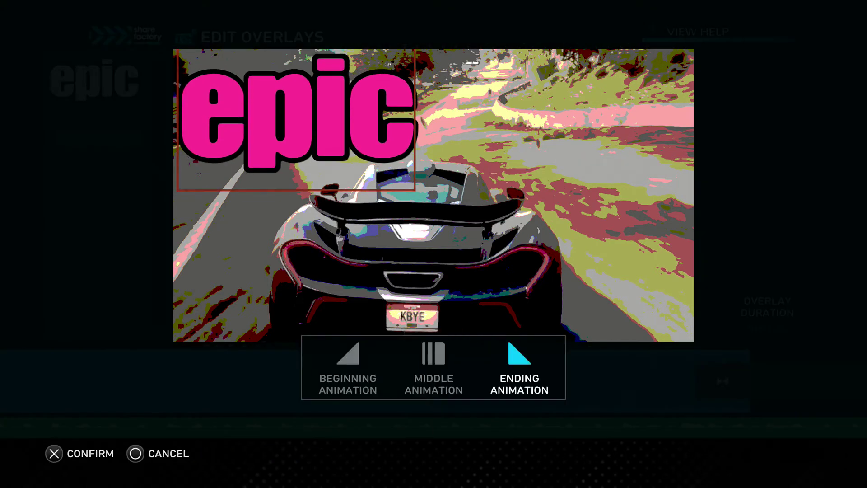
pyautogui.press('Return')
pyautogui.press('Down')
pyautogui.press('Down')
pyautogui.press('Up')
pyautogui.press('Return')
pyautogui.press('Escape')
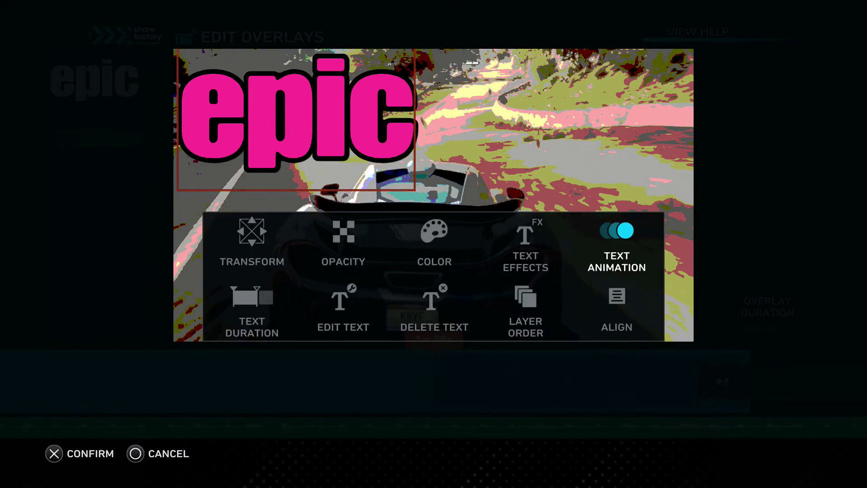
pyautogui.press('Escape')
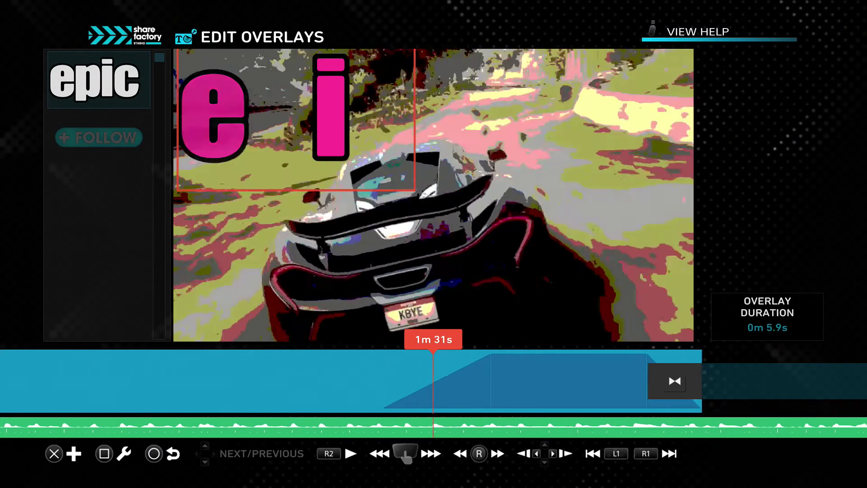
# Step: Add the Quake camera FX overlay to the clip with a duration of 6.2s
pyautogui.press('Return')
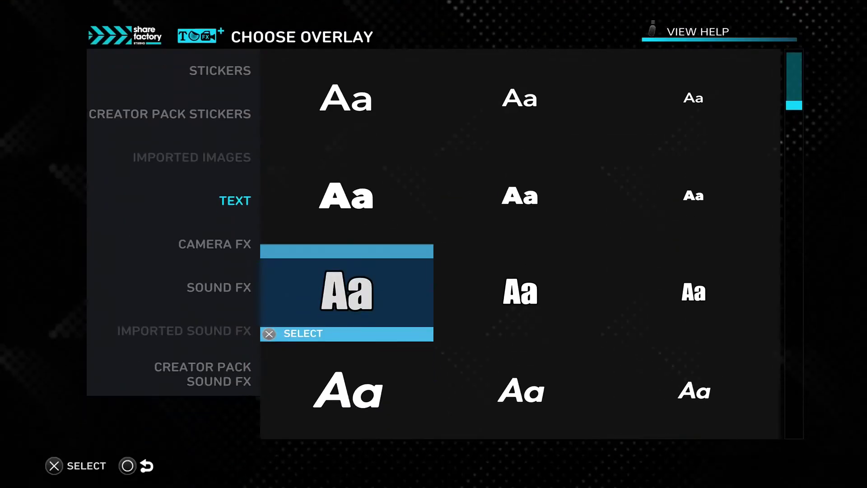
pyautogui.press('Left')
pyautogui.press('Down')
pyautogui.press('Right')
pyautogui.press('Down')
pyautogui.press('Right')
pyautogui.press('Up')
pyautogui.press('Left')
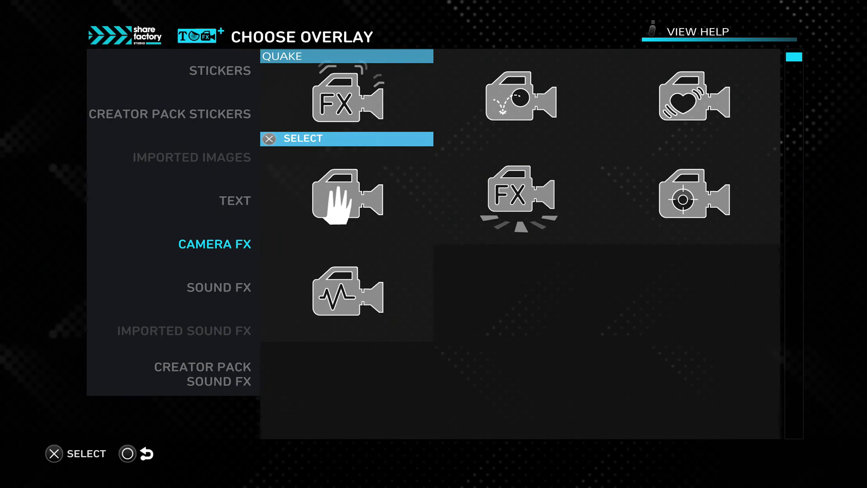
pyautogui.press('Return')
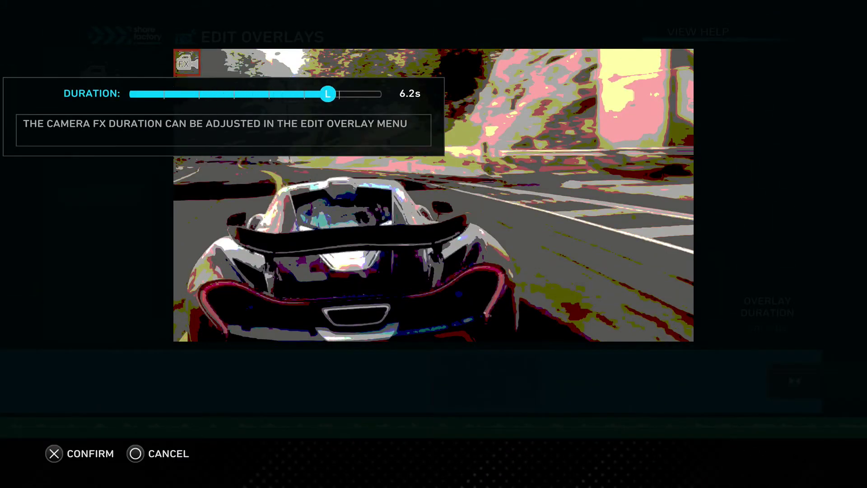
pyautogui.press('Return')
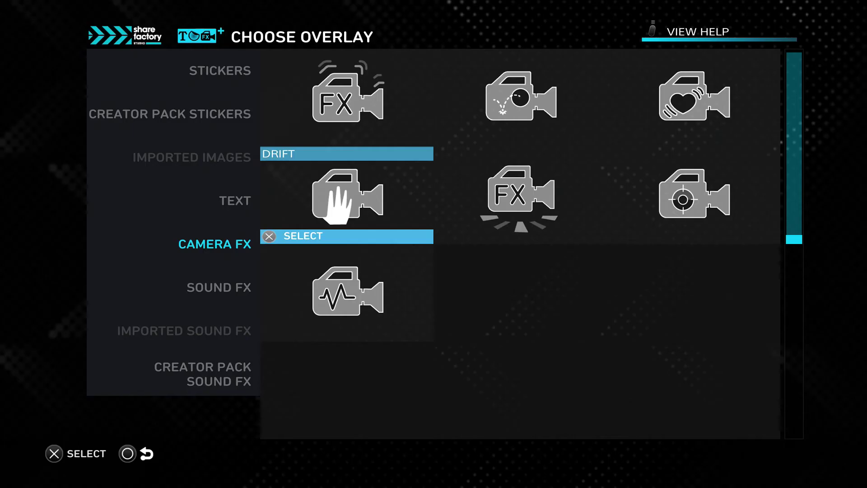
# Step: Look through the sound effects and add Crowd Cheering V1 as an overlay on the clip
pyautogui.press('Left')
pyautogui.press('Down')
pyautogui.press('Right')
pyautogui.press('Down')
pyautogui.press('Down')
pyautogui.press('Left')
pyautogui.press('Down')
pyautogui.press('Right')
pyautogui.press('Up')
pyautogui.press('Up')
pyautogui.press('Up')
pyautogui.press('Right')
pyautogui.press('Down')
pyautogui.press('Left')
pyautogui.press('Down')
pyautogui.press('Down')
pyautogui.press('Down')
pyautogui.press('Down')
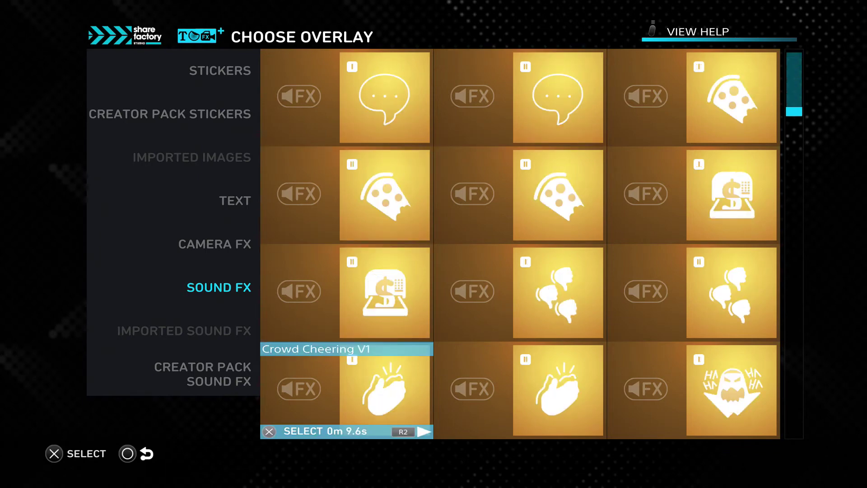
pyautogui.press('Right')
pyautogui.press('Up')
pyautogui.press('Up')
pyautogui.press('Down')
pyautogui.press('Down')
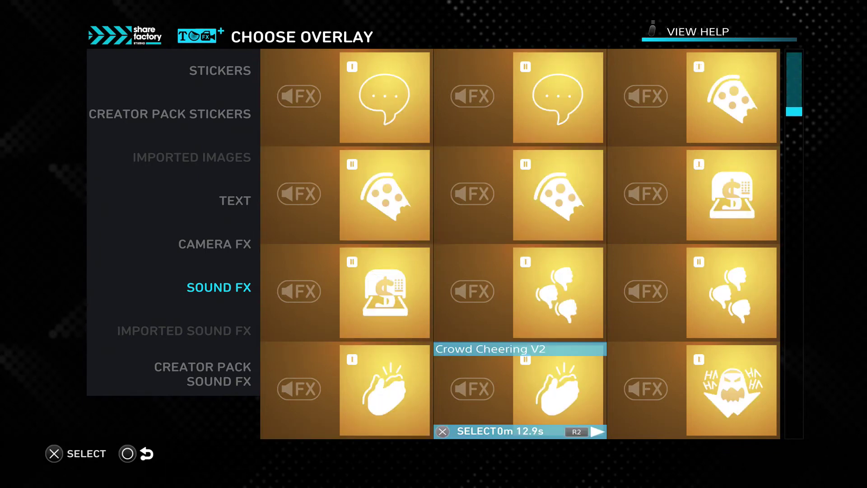
pyautogui.press('Left')
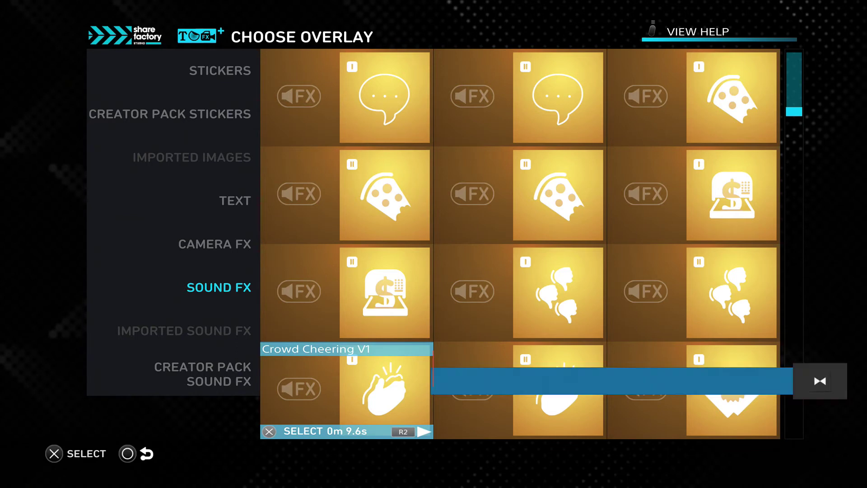
pyautogui.press('Return')
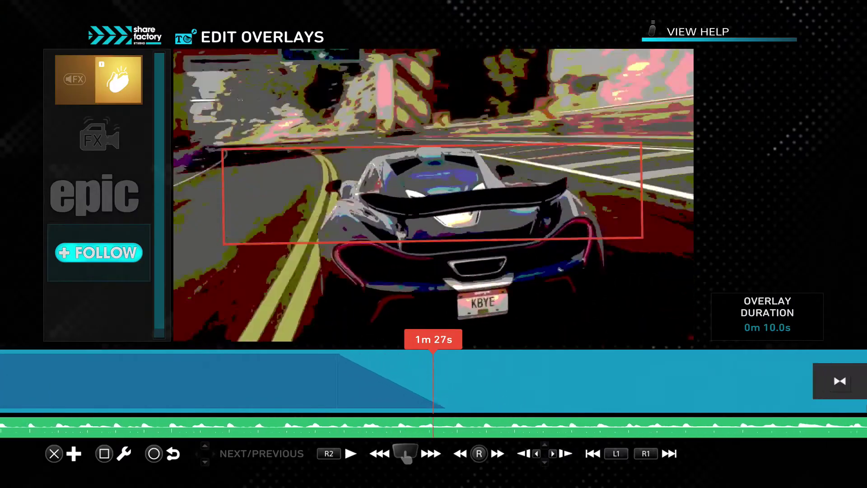
# Step: Scrub through the end of the clip to check the timing of the sticker, text, camera FX and sound overlays
pyautogui.press('Left')
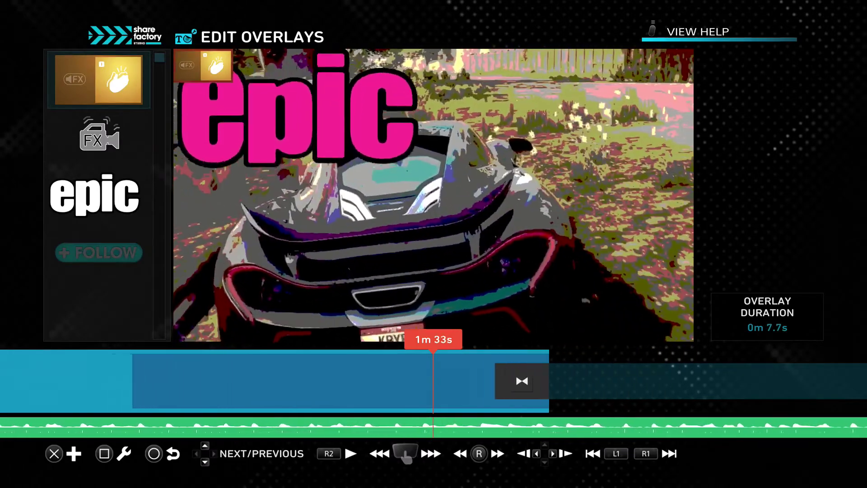
pyautogui.press('Right')
pyautogui.press('Left')
pyautogui.press('Left')
pyautogui.press('Right')
pyautogui.press('Left')
pyautogui.press('Right')
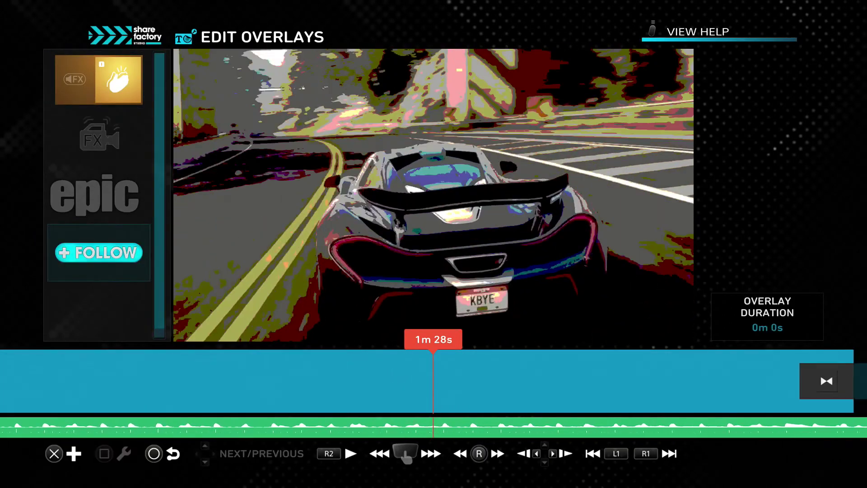
pyautogui.press('Return')
pyautogui.press('Left')
pyautogui.press('Down')
pyautogui.press('Down')
pyautogui.press('Return')
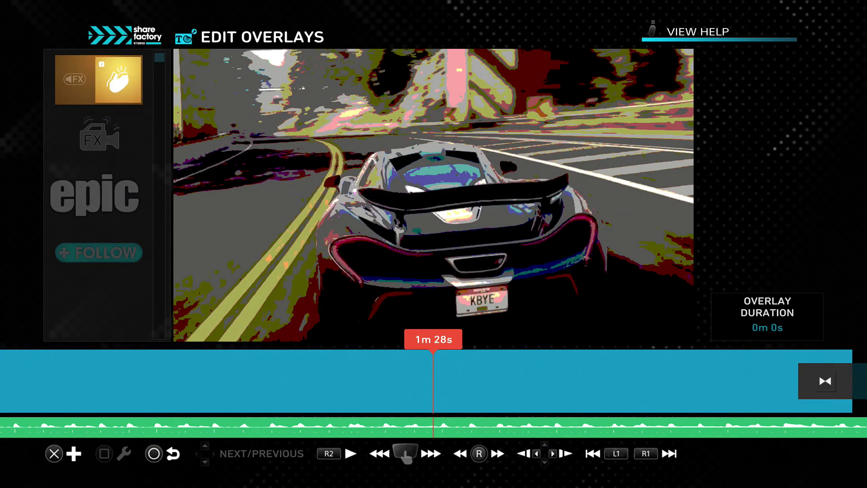
# Step: Play the clip from 1m 28s to preview the combined overlays, go to its end and leave overlay editing
pyautogui.press('space')
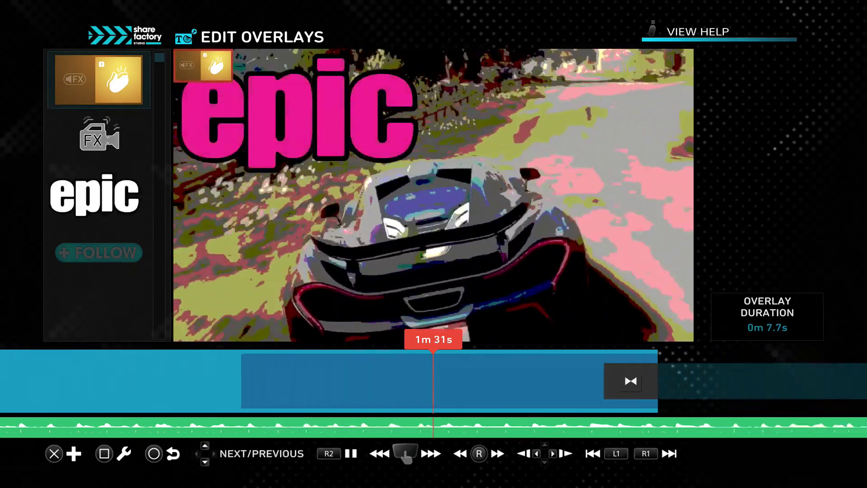
pyautogui.press('R1')
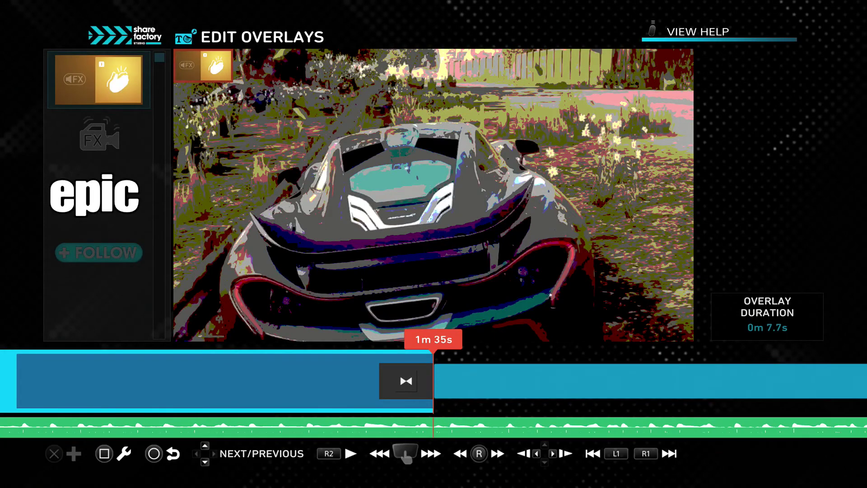
pyautogui.press('Escape')
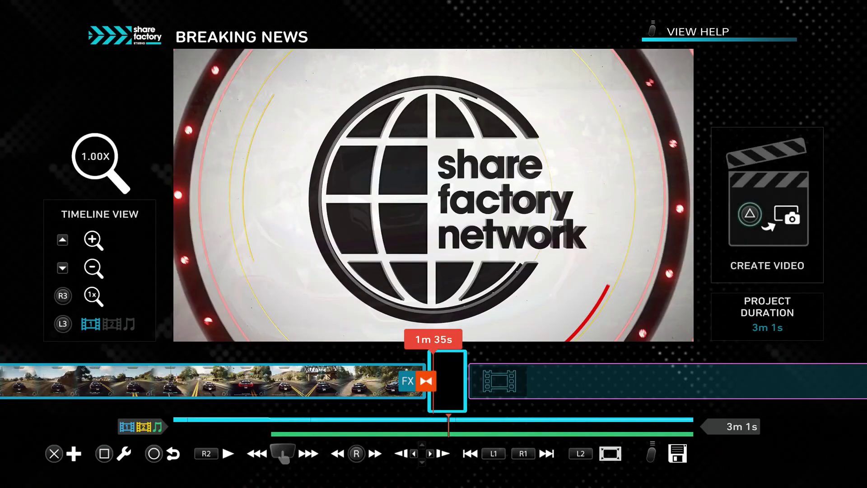
# Step: Scrub back along the Breaking News timeline to 0m 58s in the color-filtered racing clip
pyautogui.press('Left')
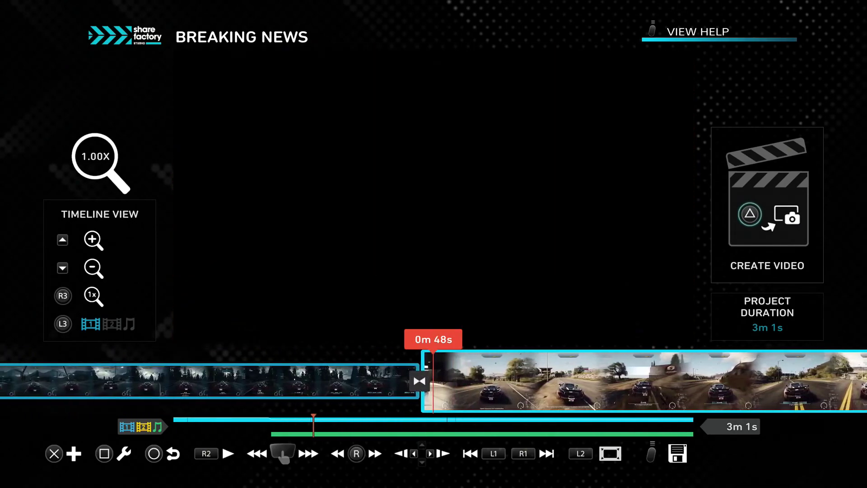
pyautogui.press('Right')
pyautogui.press('Right')
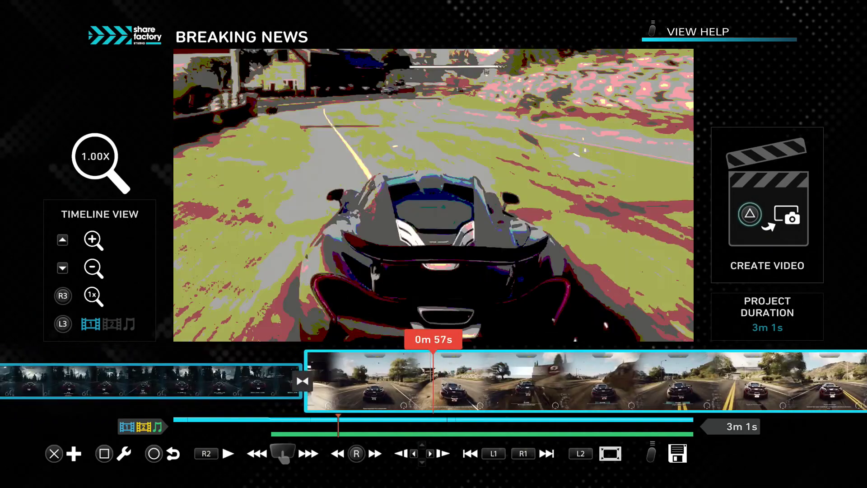
pyautogui.press('Left')
pyautogui.press('Right')
pyautogui.press('Right')
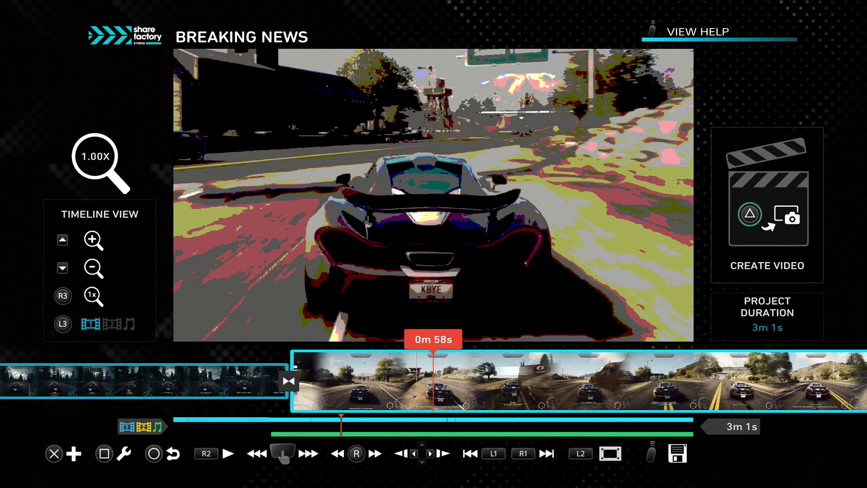
# Step: Scrub back and forth through the color-filtered racing clip between 0m 58s and 1m 23s
pyautogui.hscroll(10, 433, 380)
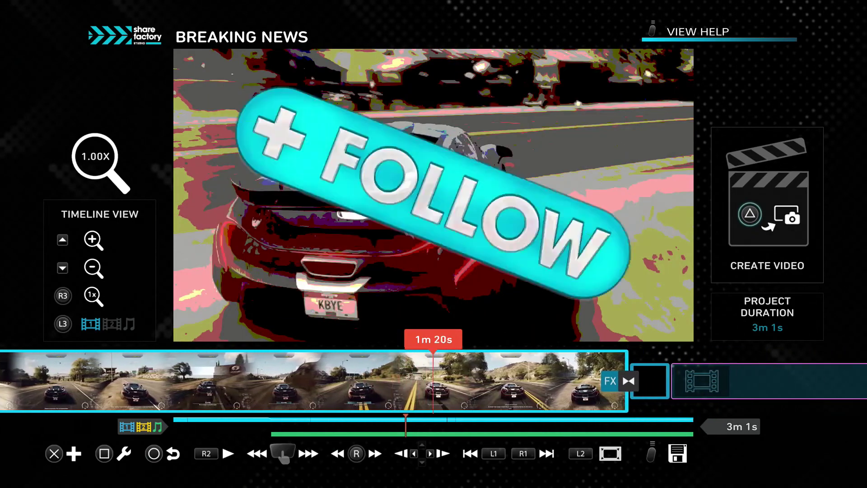
pyautogui.hscroll(-10, 434, 381)
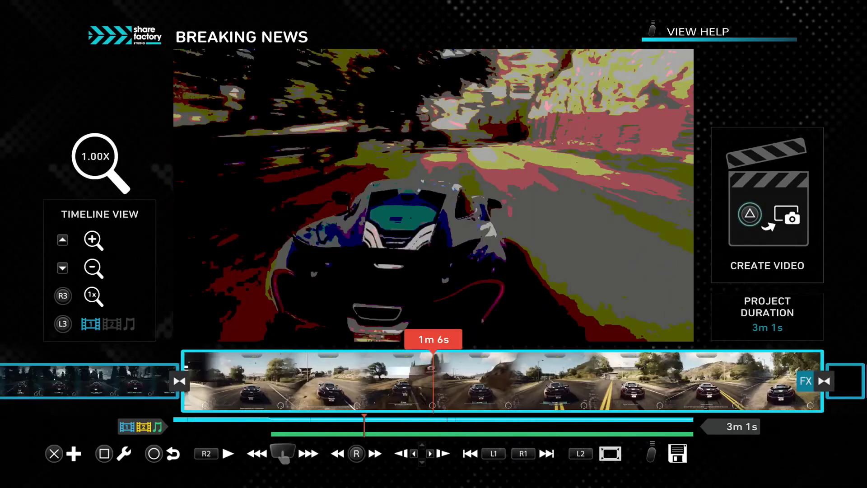
pyautogui.hscroll(2, 433, 381)
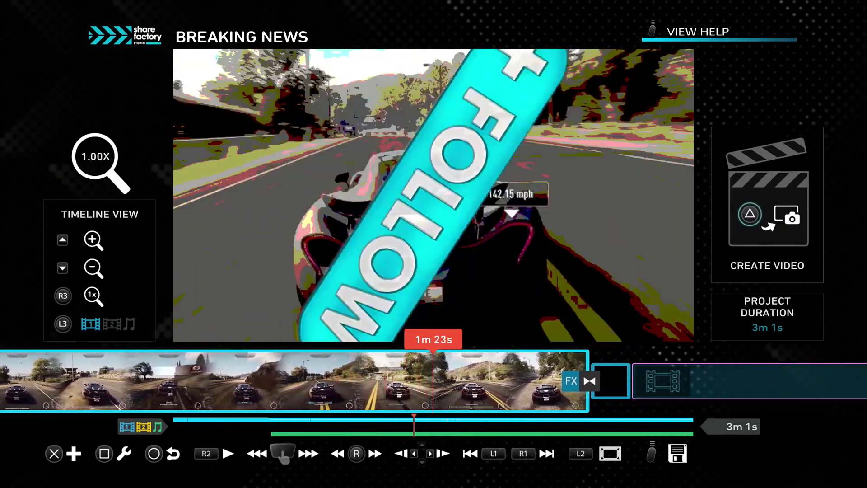
pyautogui.hscroll(-10, 433, 380)
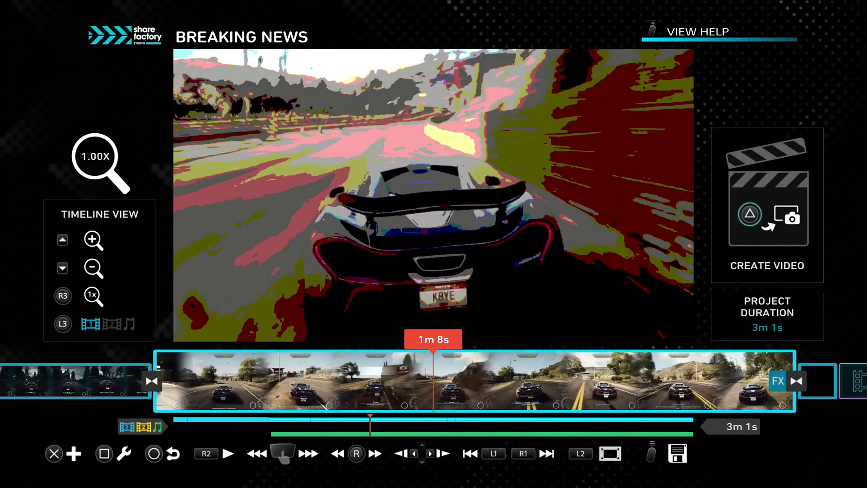
# Step: Zoom the timeline view out to 0.91X and back to 1.00X, and move the playhead to 1m 10s
pyautogui.press('Down')
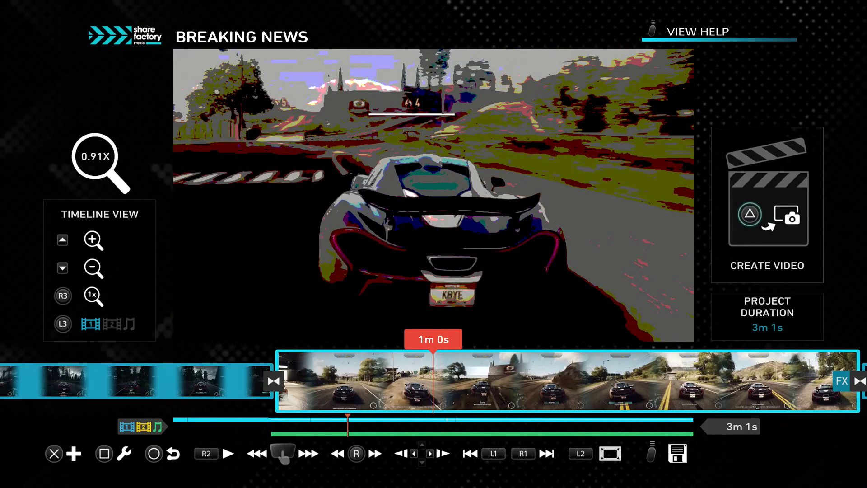
pyautogui.press('Up')
pyautogui.press('Down')
pyautogui.press('Up')
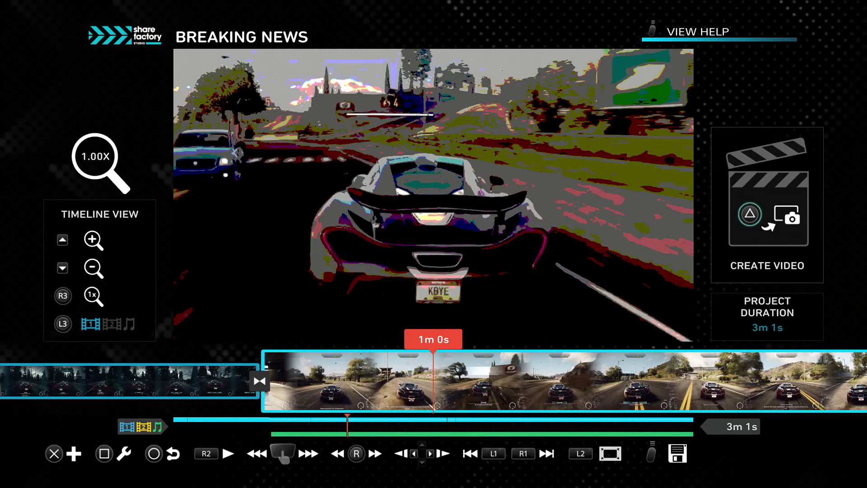
pyautogui.press('Right')
pyautogui.press('Left')
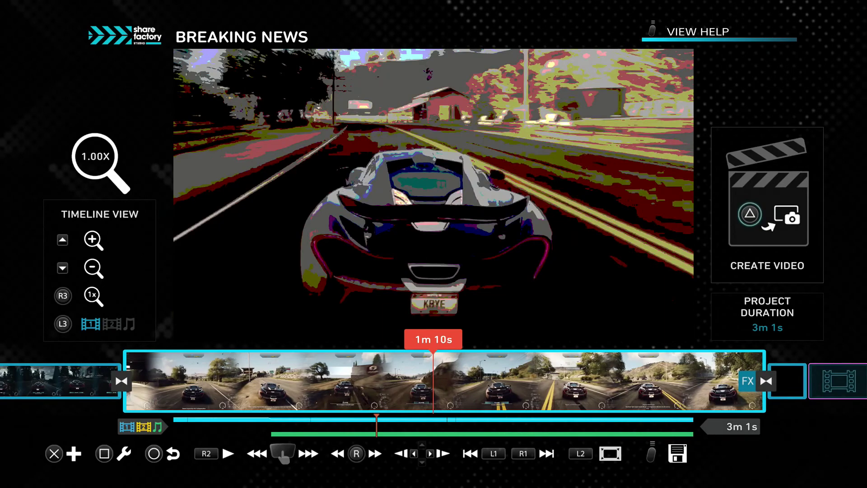
# Step: View the racing clip full screen from 1m 10s, exit the full-screen view and scrub back to 1m 1s
pyautogui.press('L2')
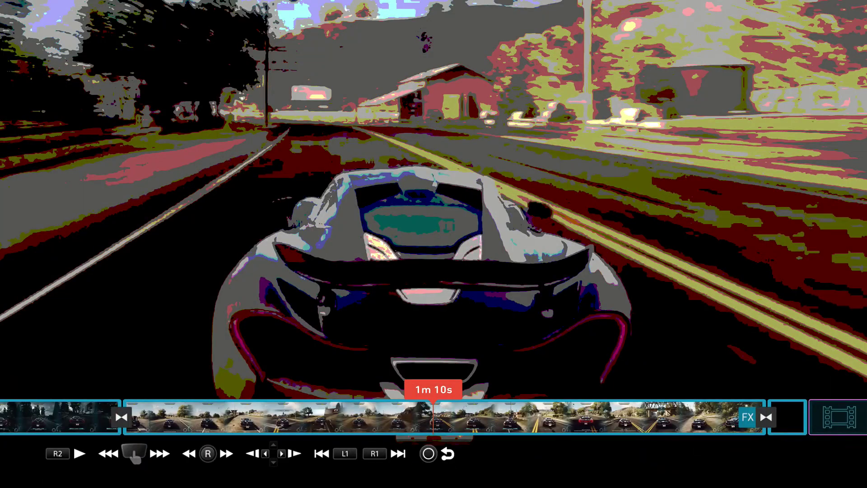
pyautogui.press('space')
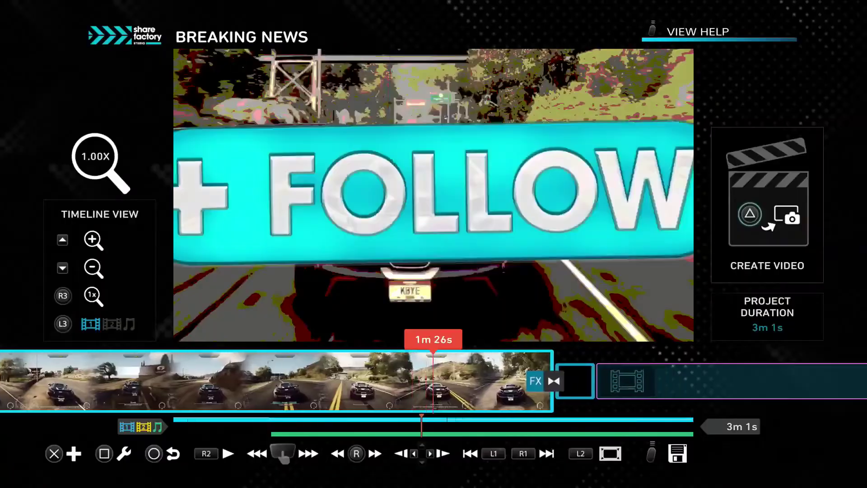
pyautogui.press('Right')
pyautogui.press('Left')
pyautogui.press('Left')
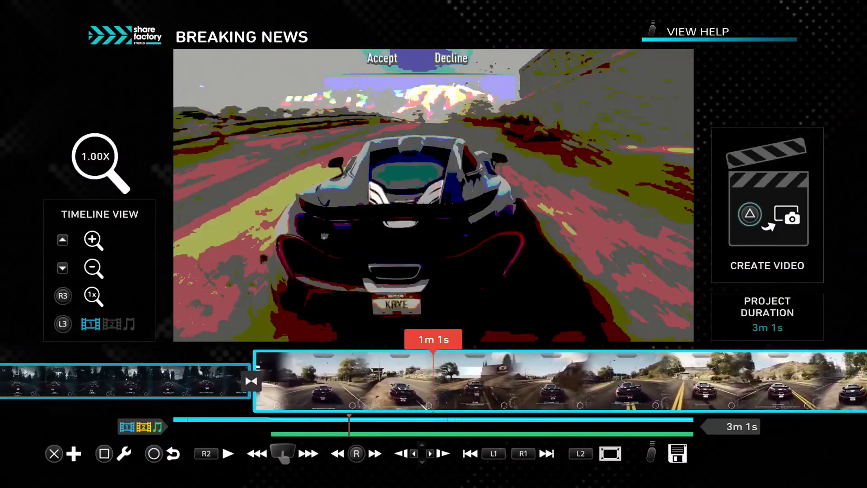
# Step: Move the playhead to 1m 9s and create the finished Breaking News video in the Media Gallery
pyautogui.press('Right')
pyautogui.press('Right')
pyautogui.press('Right')
pyautogui.press('Right')
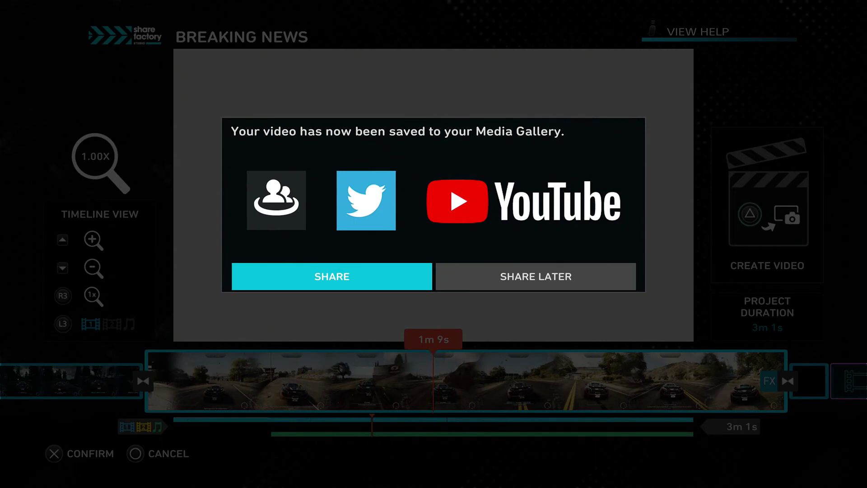
# Step: Open sharing for the saved video, look through the YouTube, Twitter and party destinations, and close it without sharing
pyautogui.press('Right')
pyautogui.press('Left')
pyautogui.press('Return')
pyautogui.press('Down')
pyautogui.press('Down')
pyautogui.press('Up')
pyautogui.press('Up')
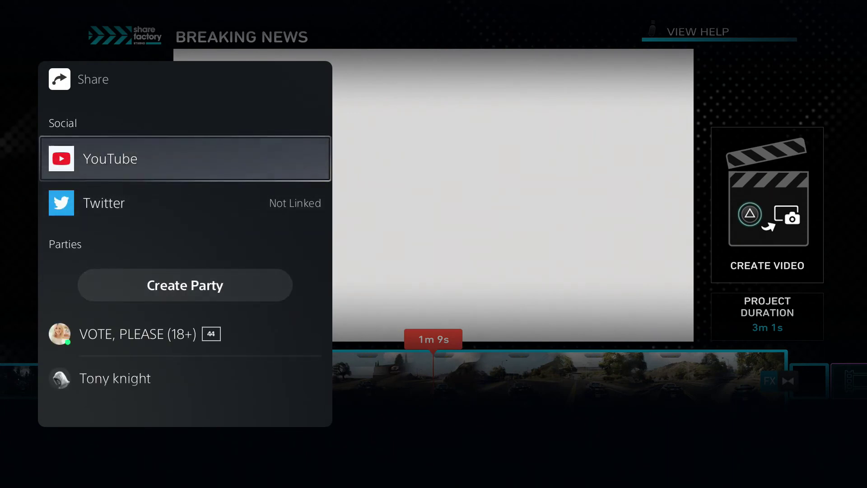
pyautogui.press('Down')
pyautogui.press('Up')
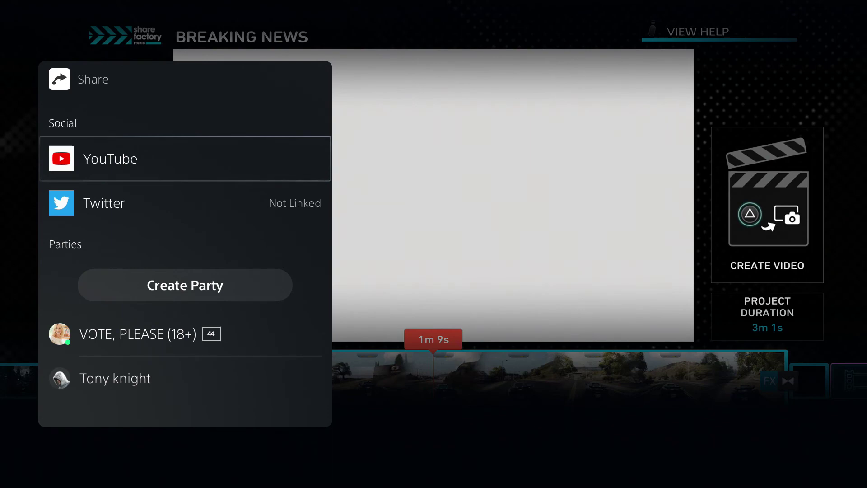
pyautogui.press('Escape')
pyautogui.press('Right')
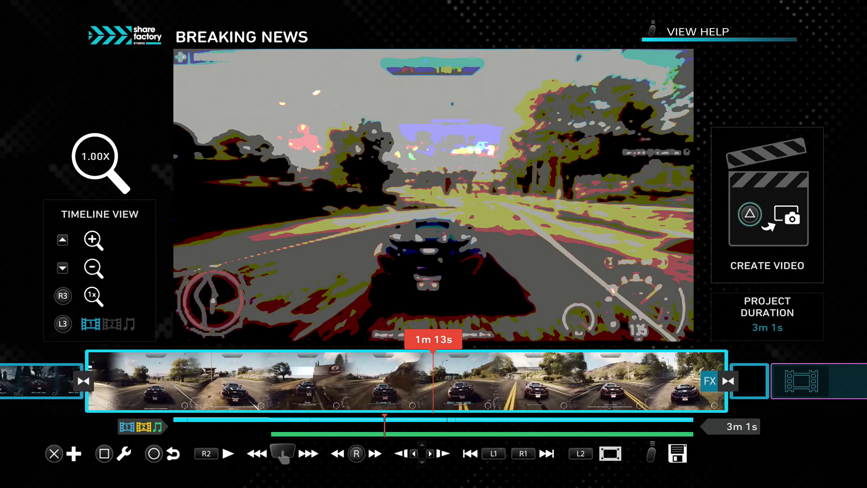
# Step: Return to the video editor's main menu and open My Gallery to show all videos
pyautogui.press('Right')
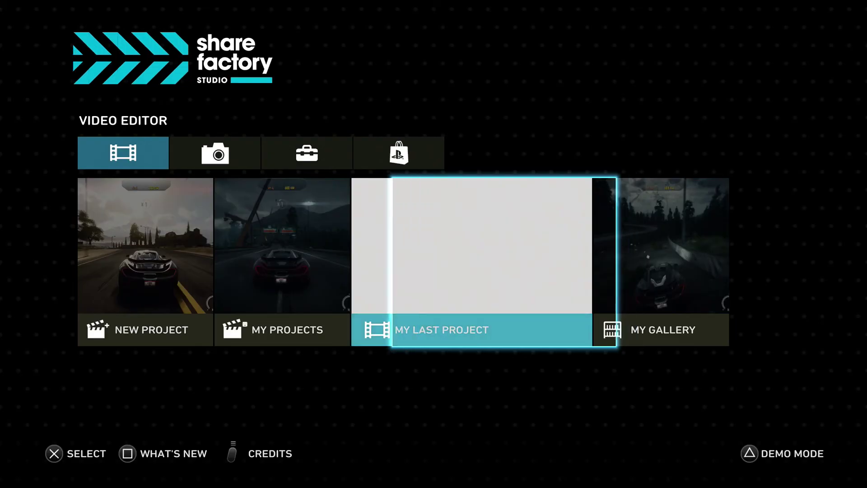
pyautogui.press('Left')
pyautogui.press('Right')
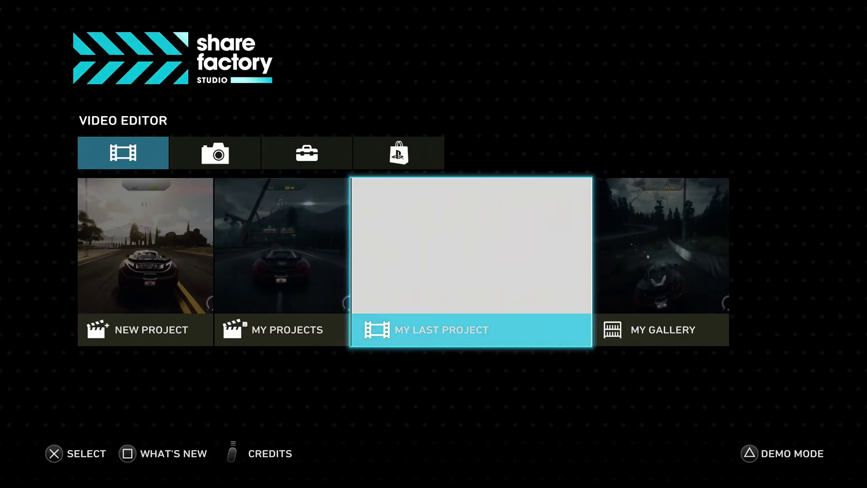
pyautogui.press('Right')
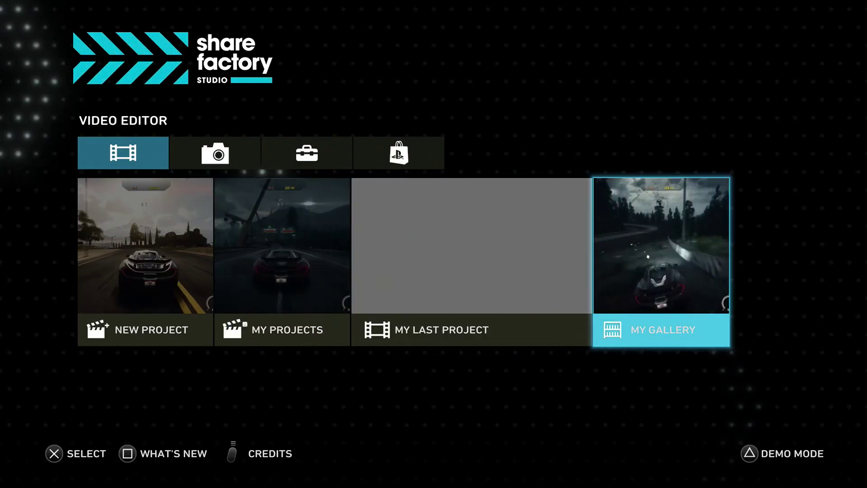
pyautogui.press('Return')
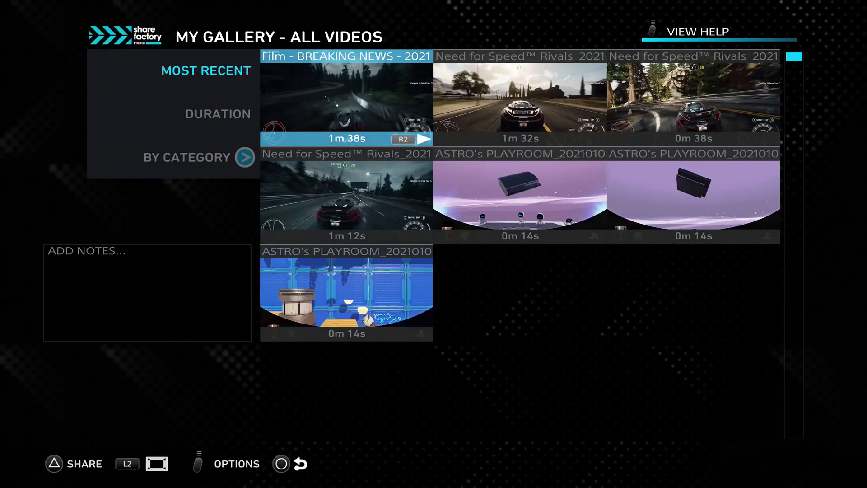